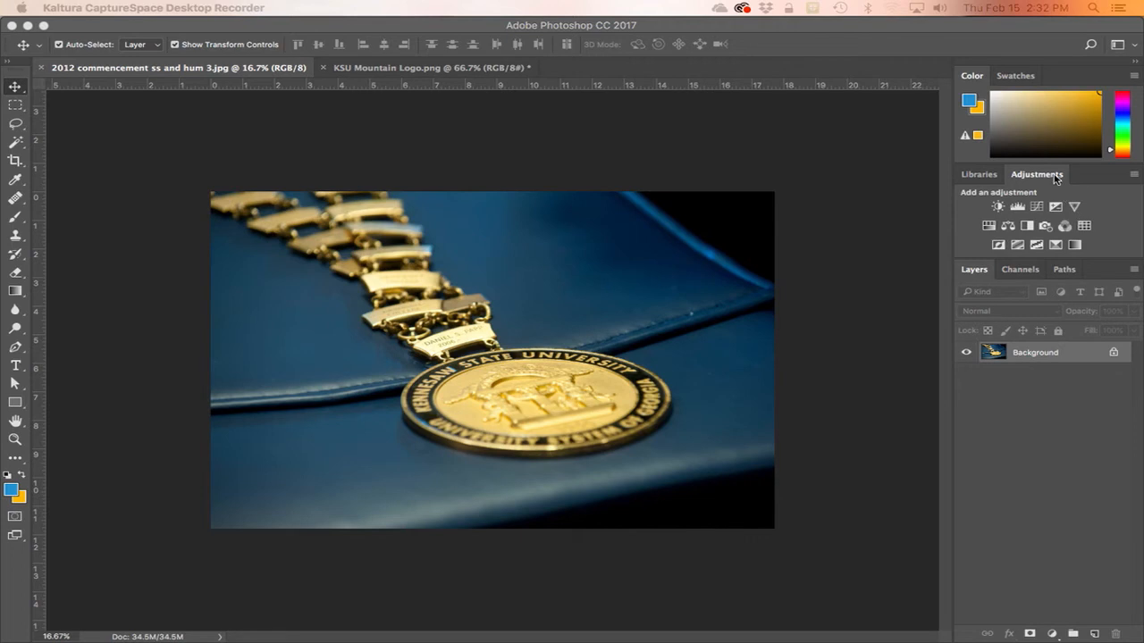
{"action": "left_click", "coordinate": [990, 183]}
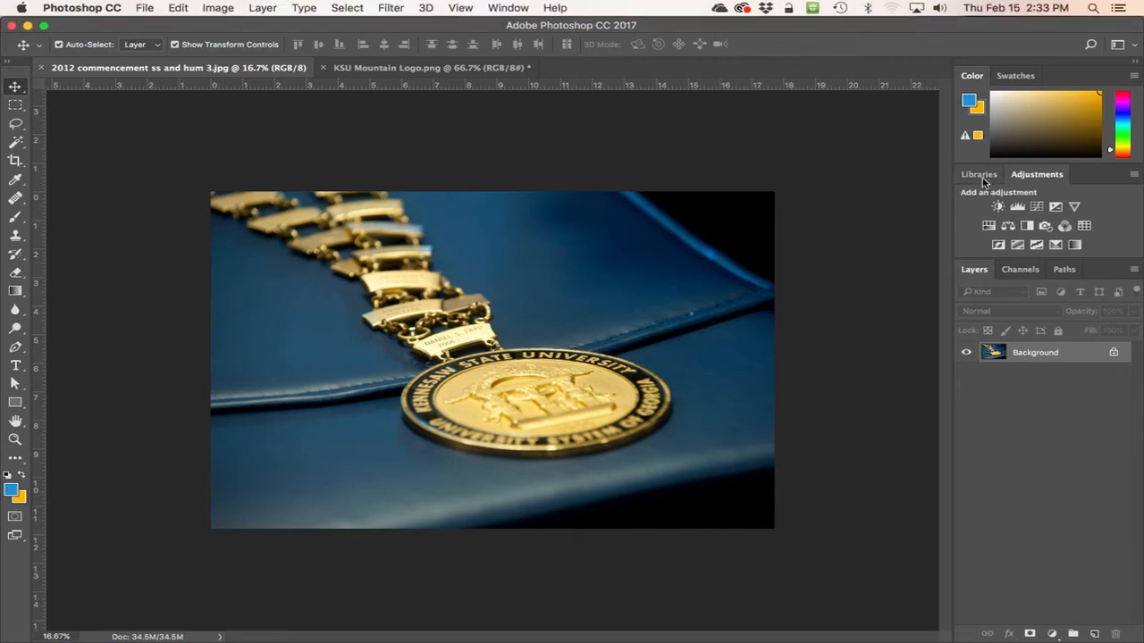
{"action": "left_click", "coordinate": [990, 180]}
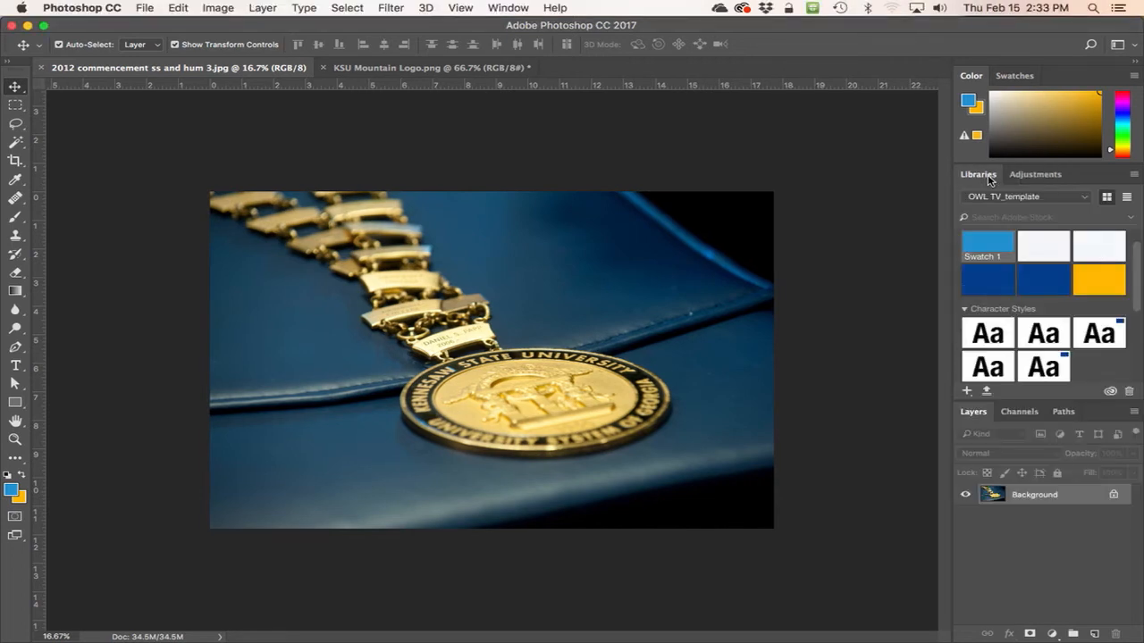
{"action": "left_click", "coordinate": [1033, 175]}
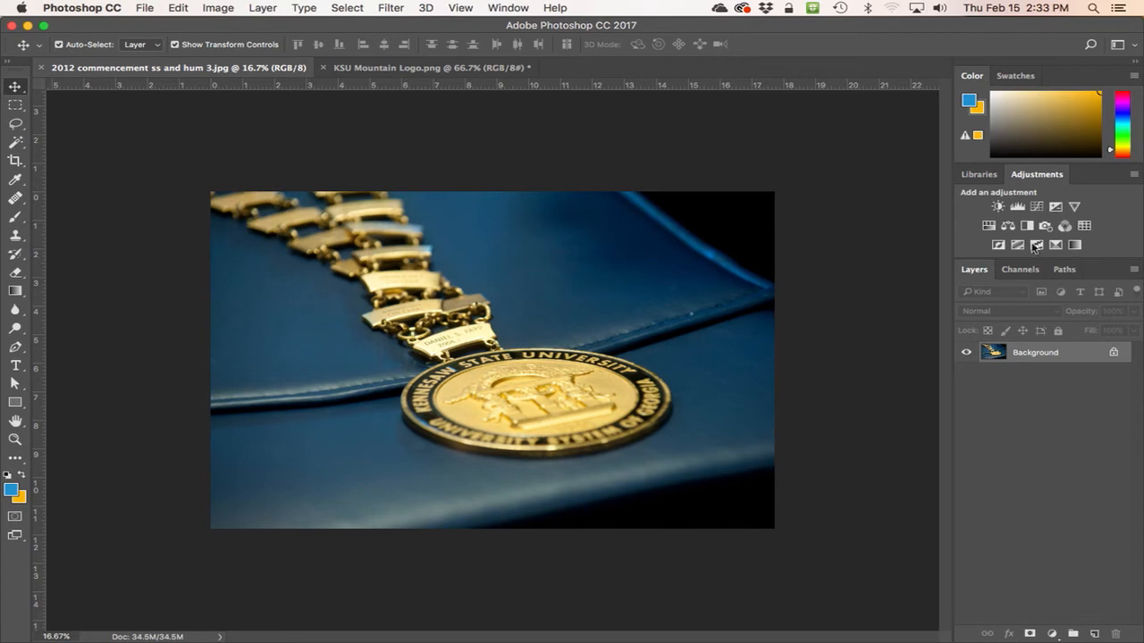
- Add a Brightness/Contrast adjustment layer with brightness 15 and contrast 15, and toggle its visibility to compare the photo before and after
{"action": "left_click", "coordinate": [998, 207]}
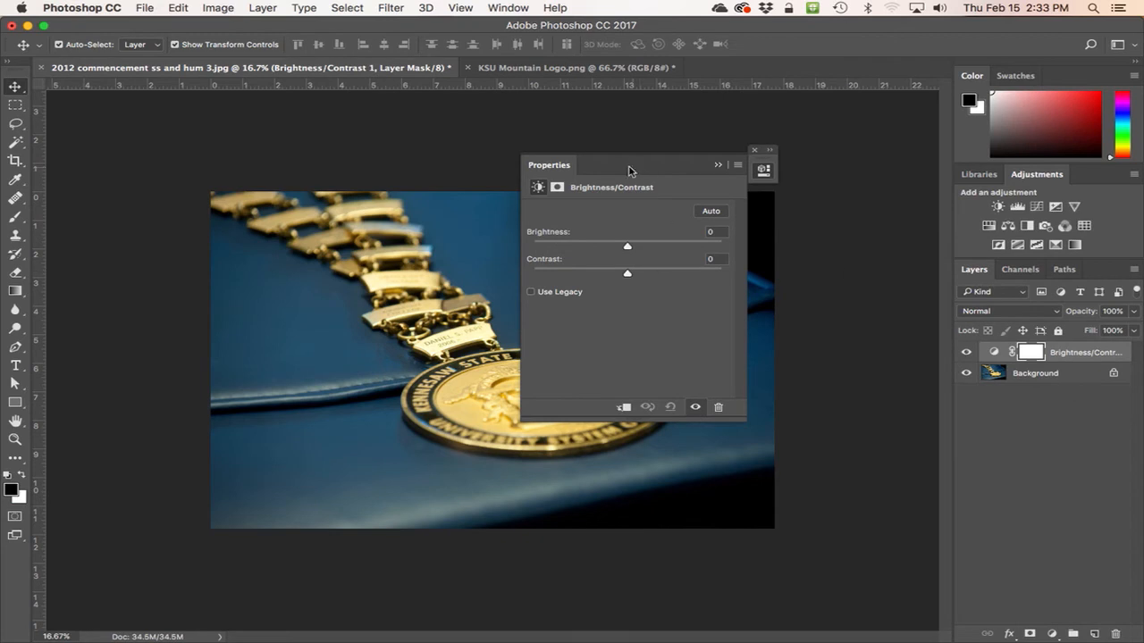
{"action": "left_click_drag", "start_coordinate": [620, 170], "coordinate": [797, 152]}
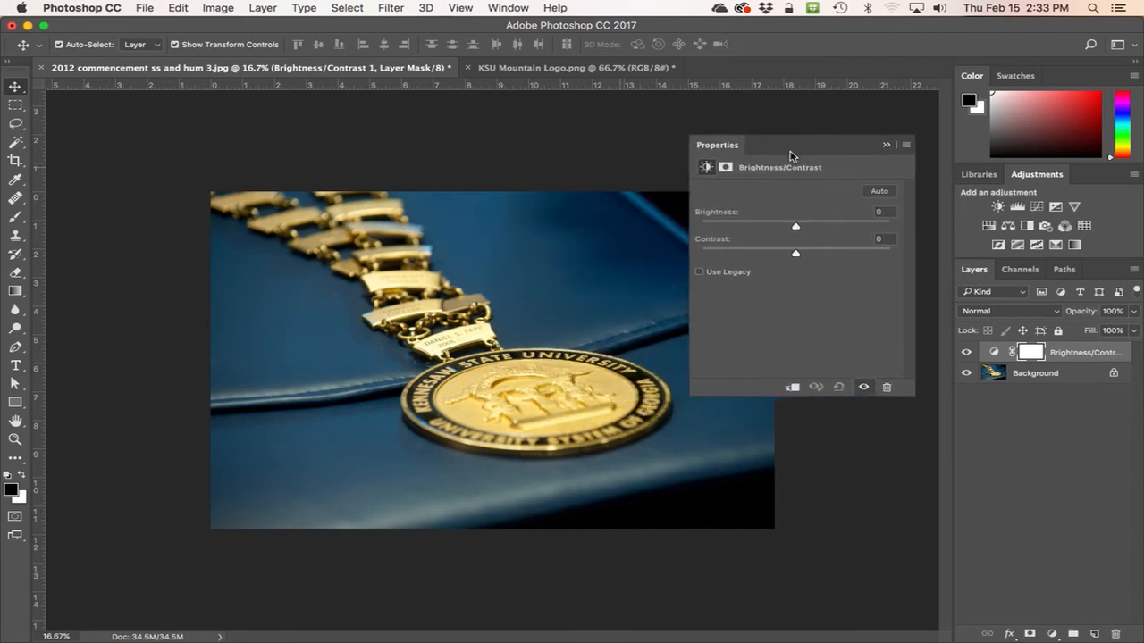
{"action": "left_click_drag", "start_coordinate": [796, 229], "coordinate": [808, 254]}
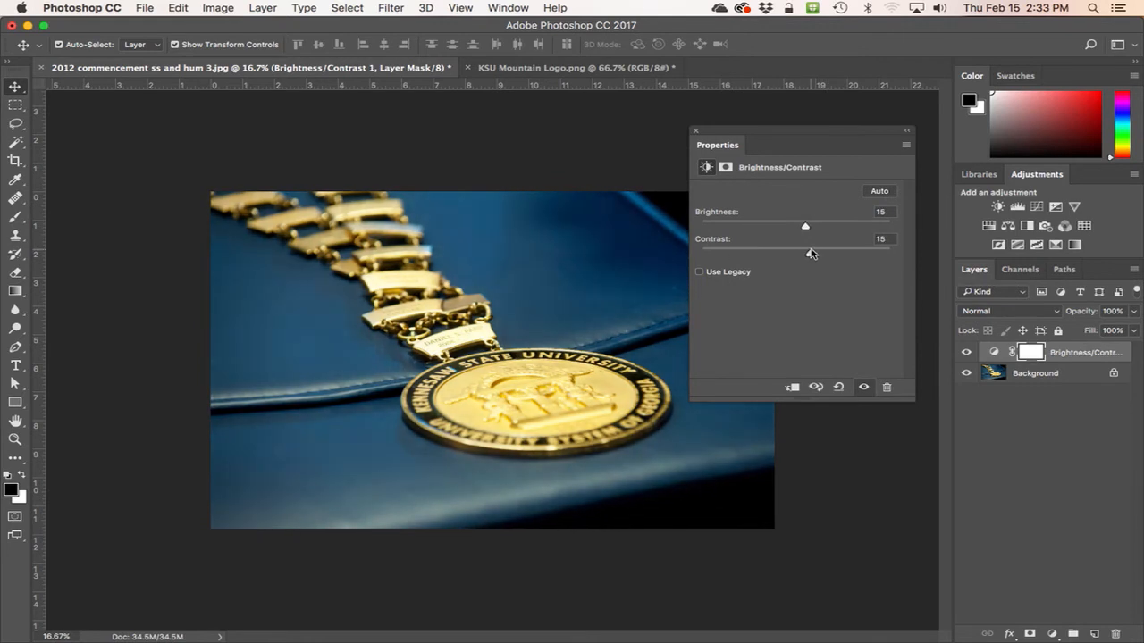
{"action": "left_click", "coordinate": [698, 135]}
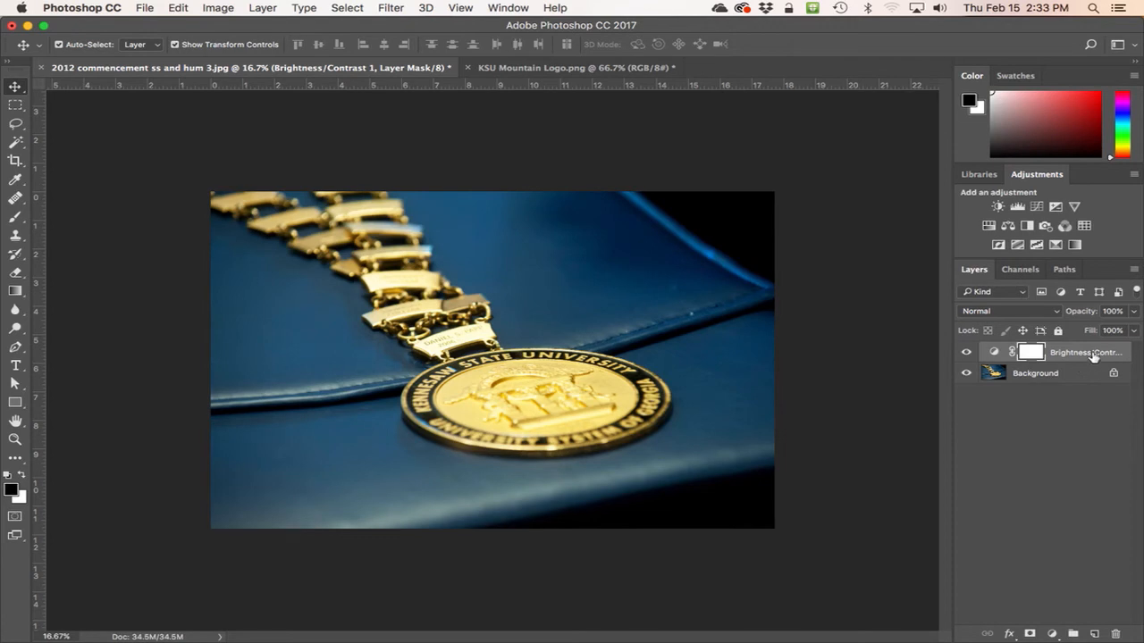
{"action": "left_click", "coordinate": [966, 354]}
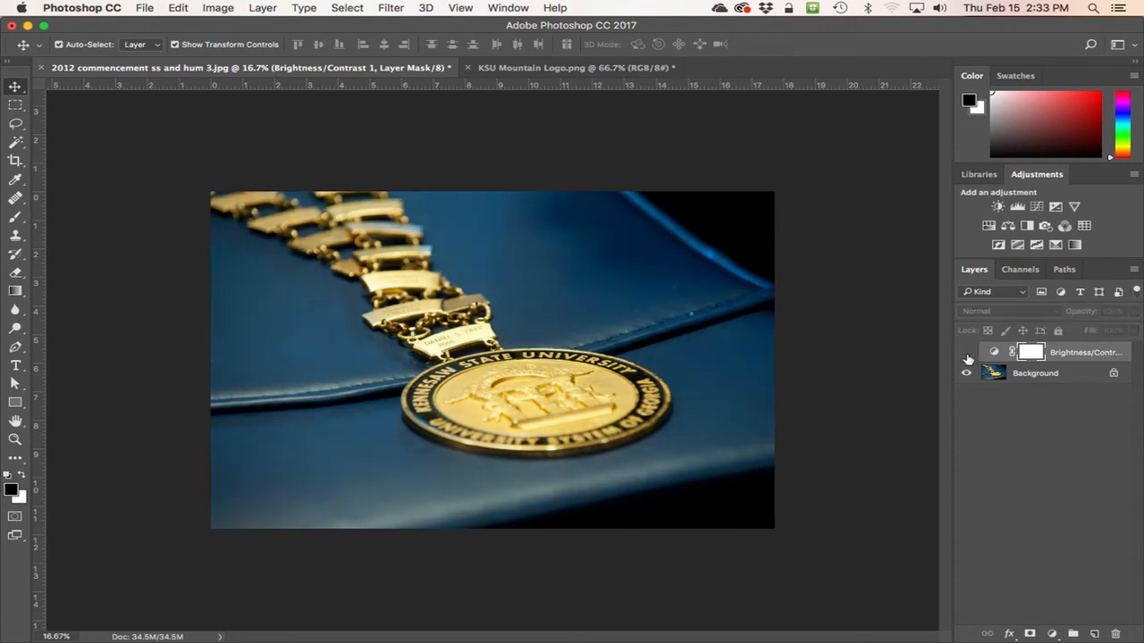
{"action": "left_click", "coordinate": [967, 354]}
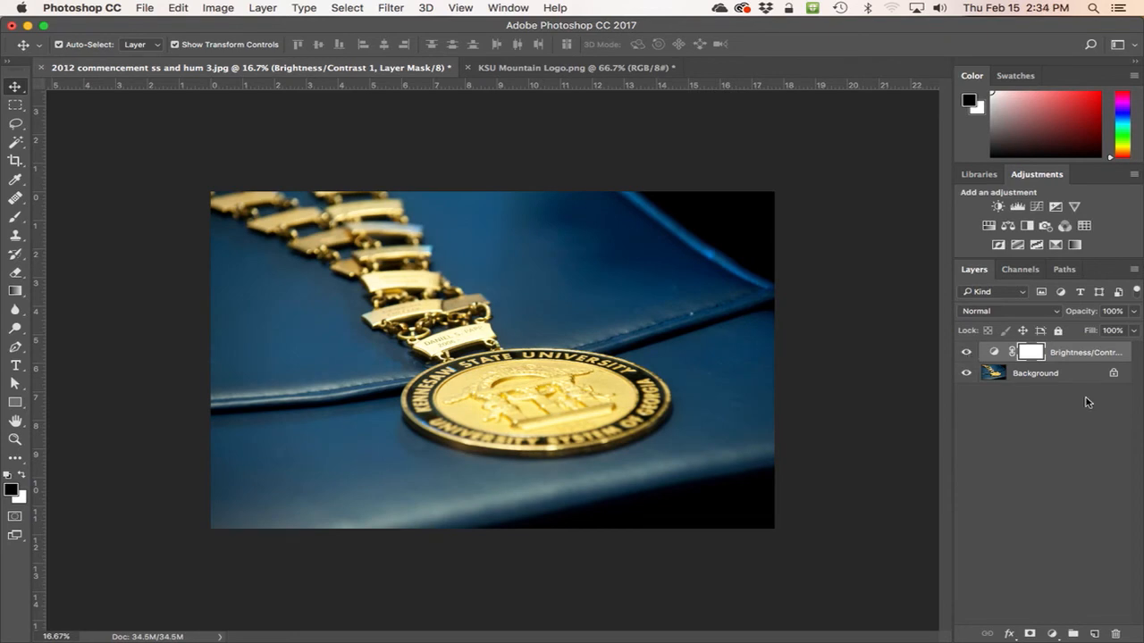
- Start saving the lightened photo under a new name, with the Desktop as the location and JPEG as the format
{"action": "left_click", "coordinate": [155, 8]}
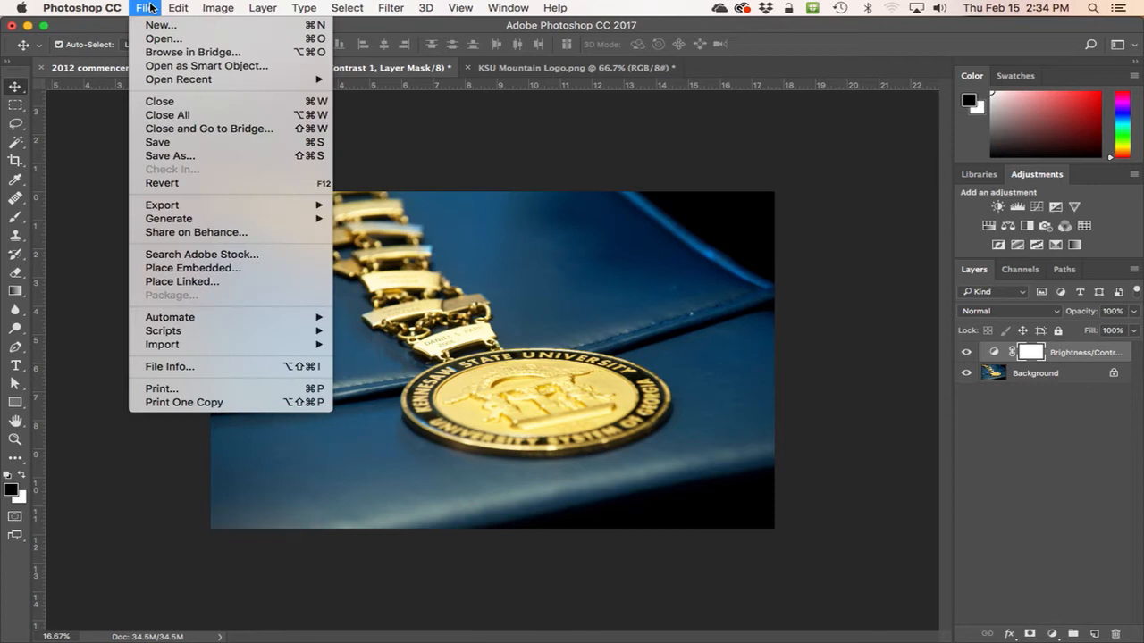
{"action": "left_click", "coordinate": [185, 157]}
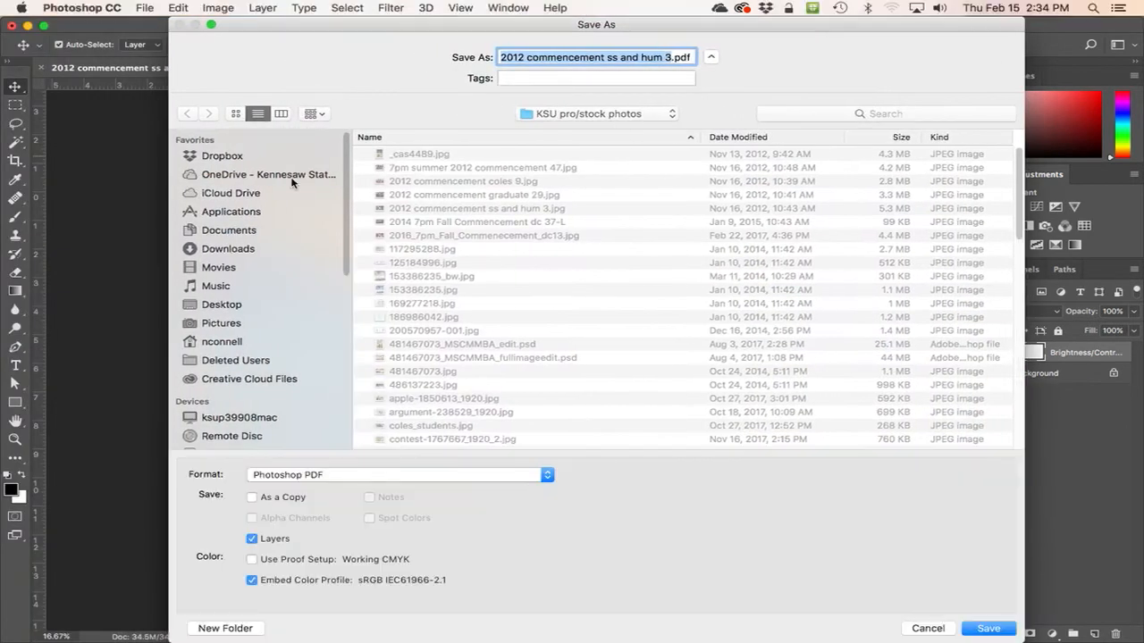
{"action": "left_click", "coordinate": [232, 305]}
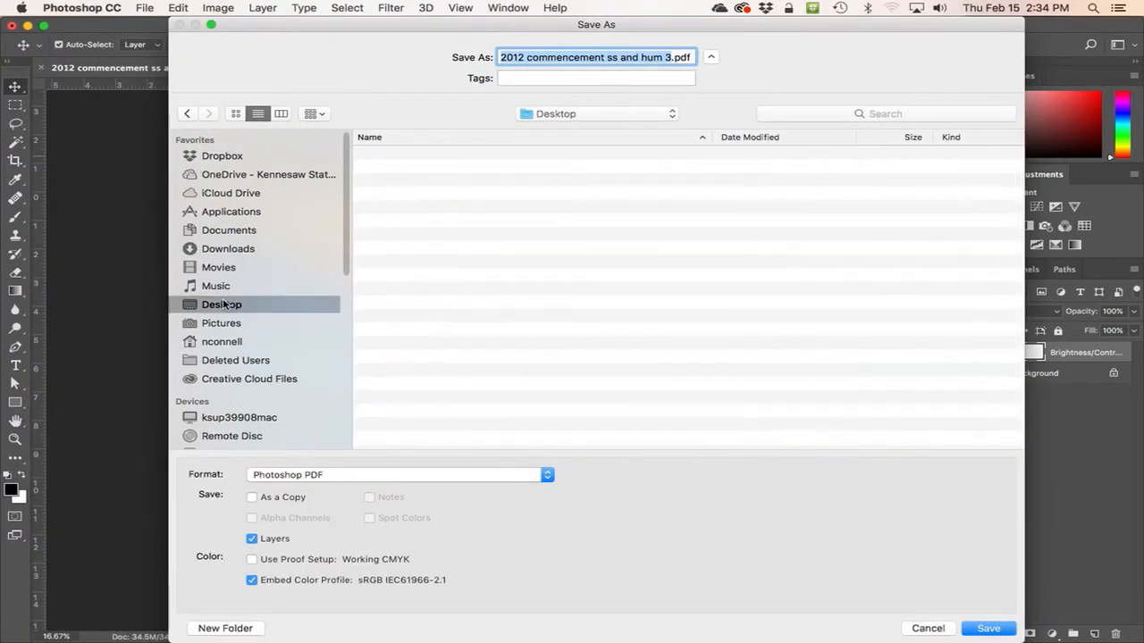
{"action": "left_click", "coordinate": [311, 477]}
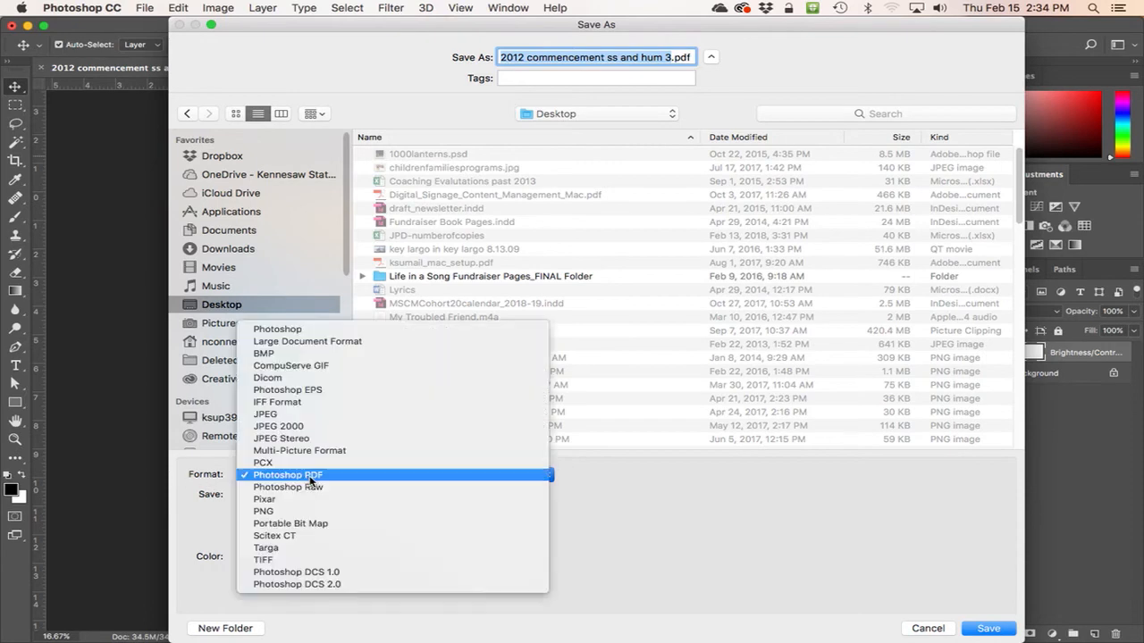
{"action": "left_click", "coordinate": [301, 415]}
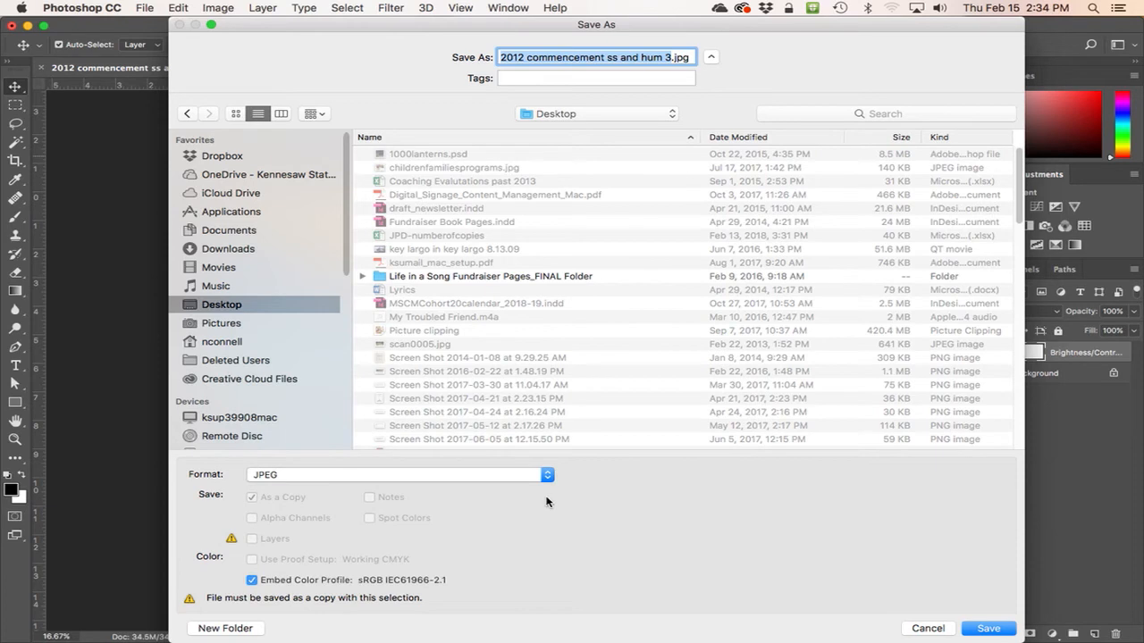
- Name the copy commencement-lightened.jpg and save it with JPEG quality 8 (High)
{"action": "left_click", "coordinate": [617, 59]}
{"action": "left_click_drag", "start_coordinate": [526, 57], "coordinate": [490, 57]}
{"action": "key", "text": "BackSpace"}
{"action": "left_click_drag", "start_coordinate": [578, 57], "coordinate": [644, 56]}
{"action": "key", "text": "BackSpace"}
{"action": "type", "text": "-lightened"}
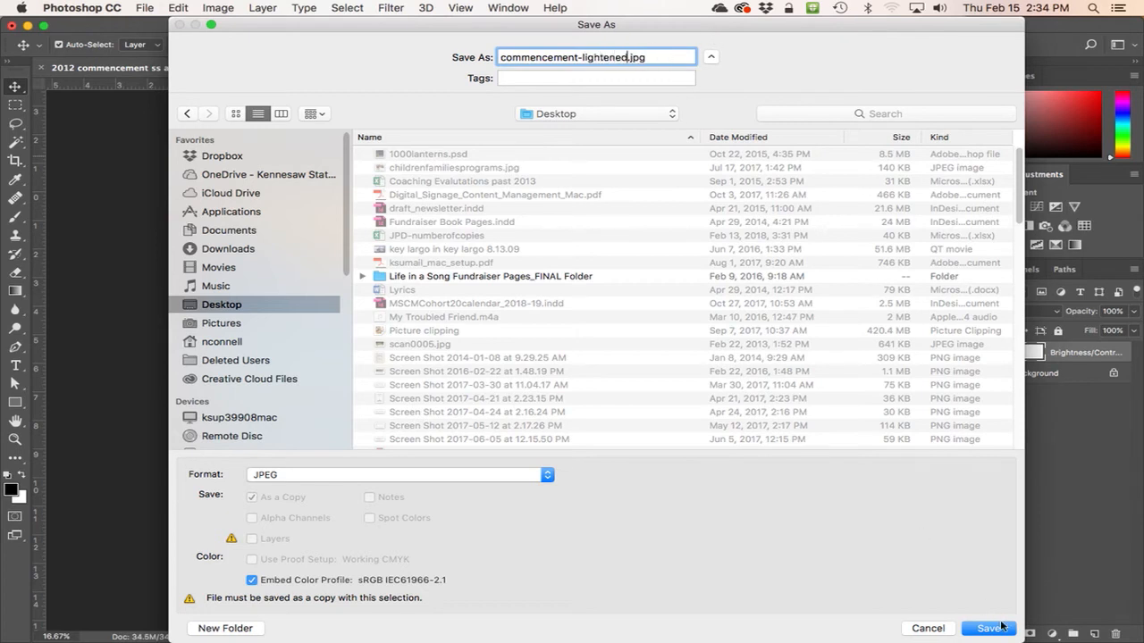
{"action": "left_click", "coordinate": [990, 629]}
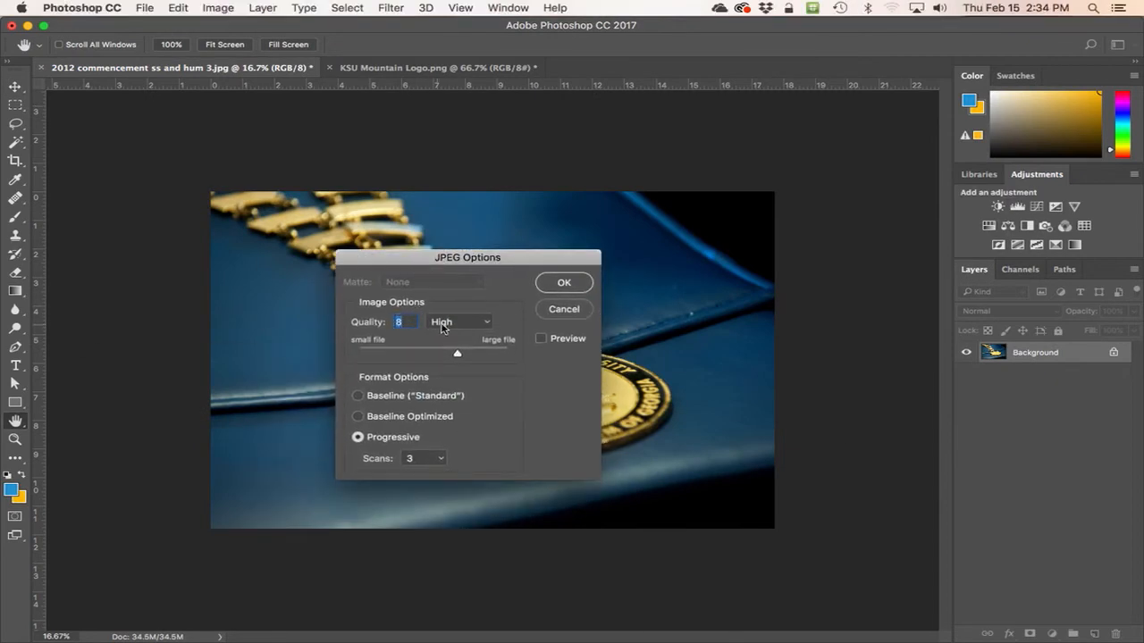
{"action": "left_click", "coordinate": [564, 285]}
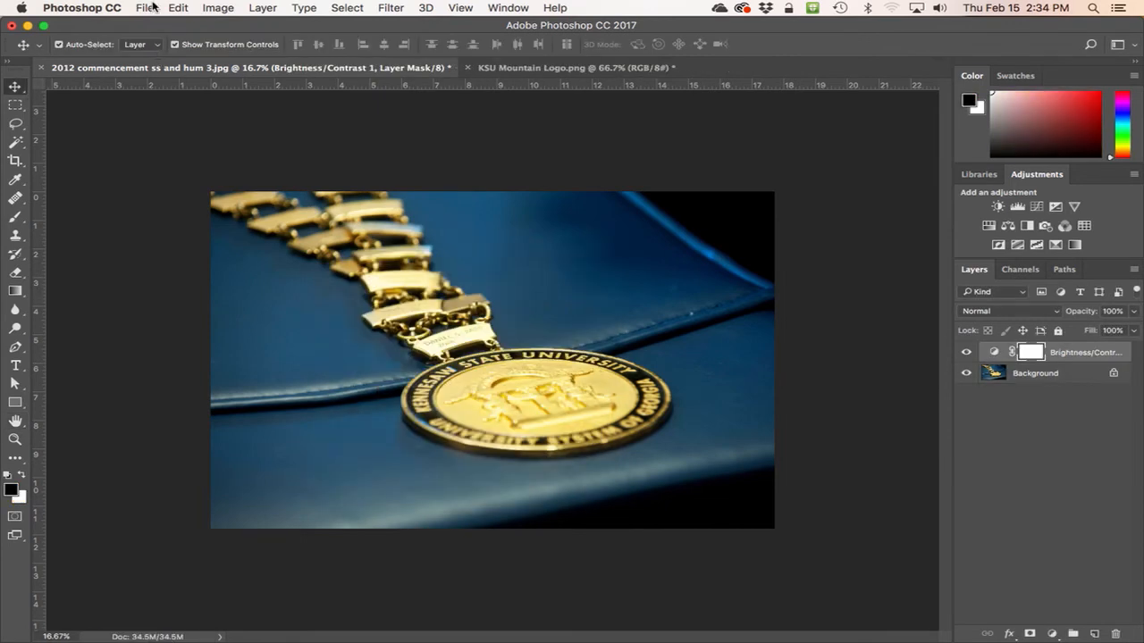
- Open commencement-lightened.jpg from the Desktop to check its layers
{"action": "left_click", "coordinate": [146, 8]}
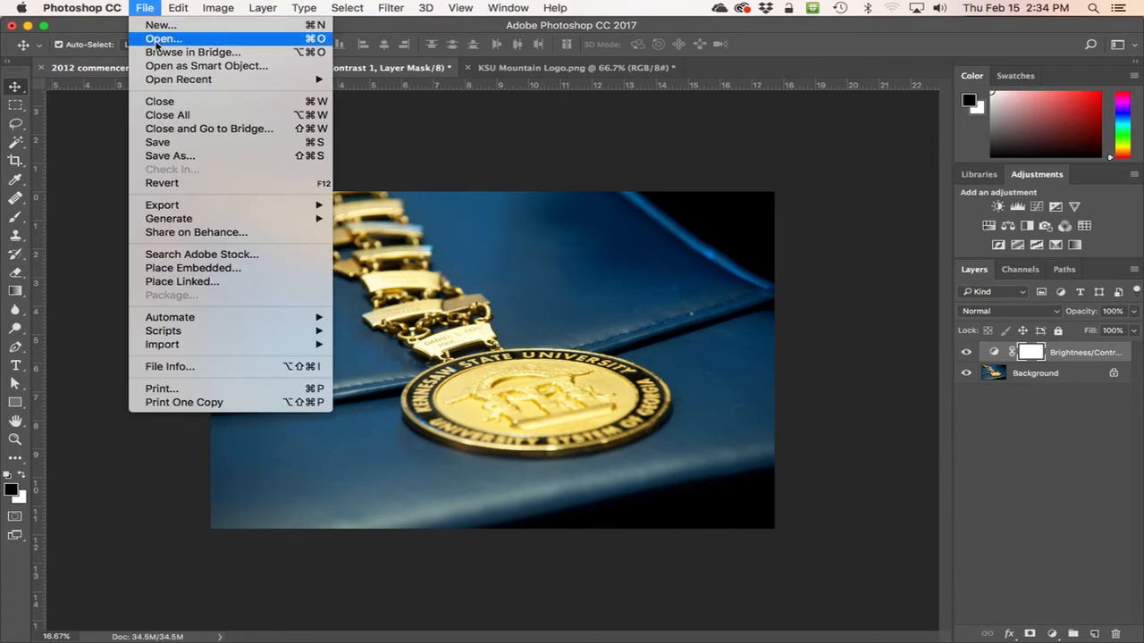
{"action": "left_click", "coordinate": [157, 40]}
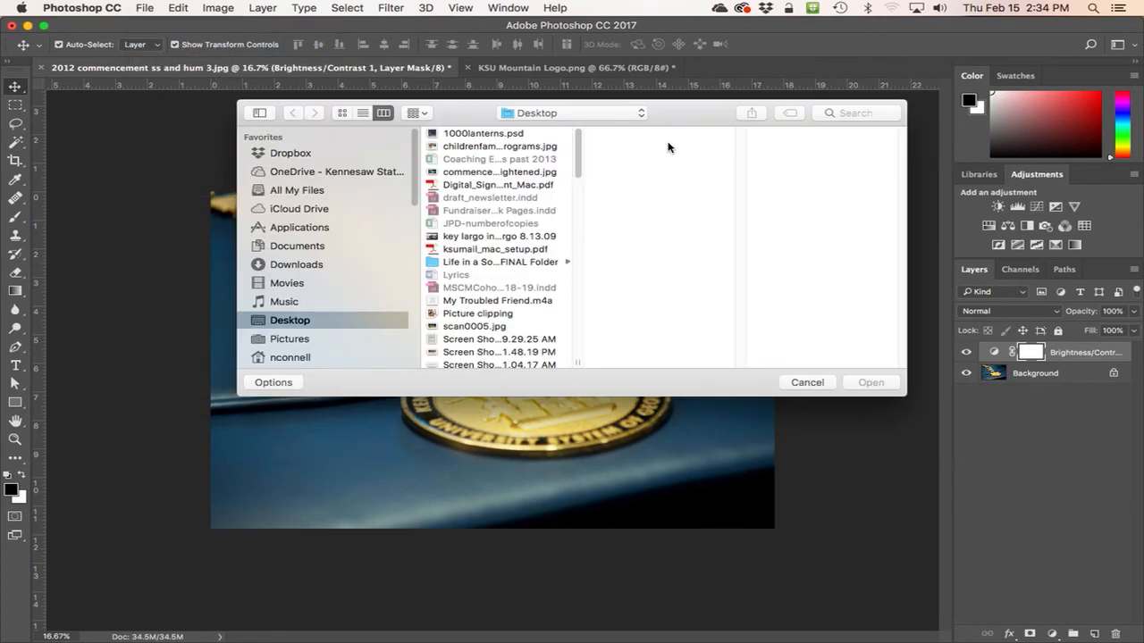
{"action": "scroll", "coordinate": [532, 308], "scroll_direction": "down", "scroll_amount": 4}
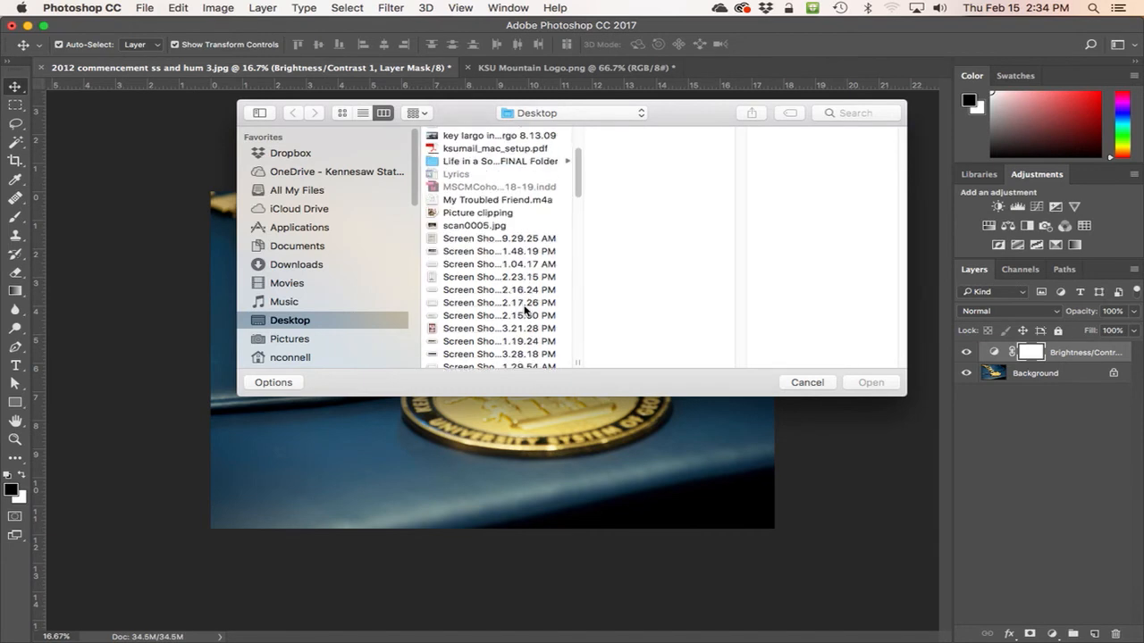
{"action": "scroll", "coordinate": [525, 310], "scroll_direction": "down", "scroll_amount": 12}
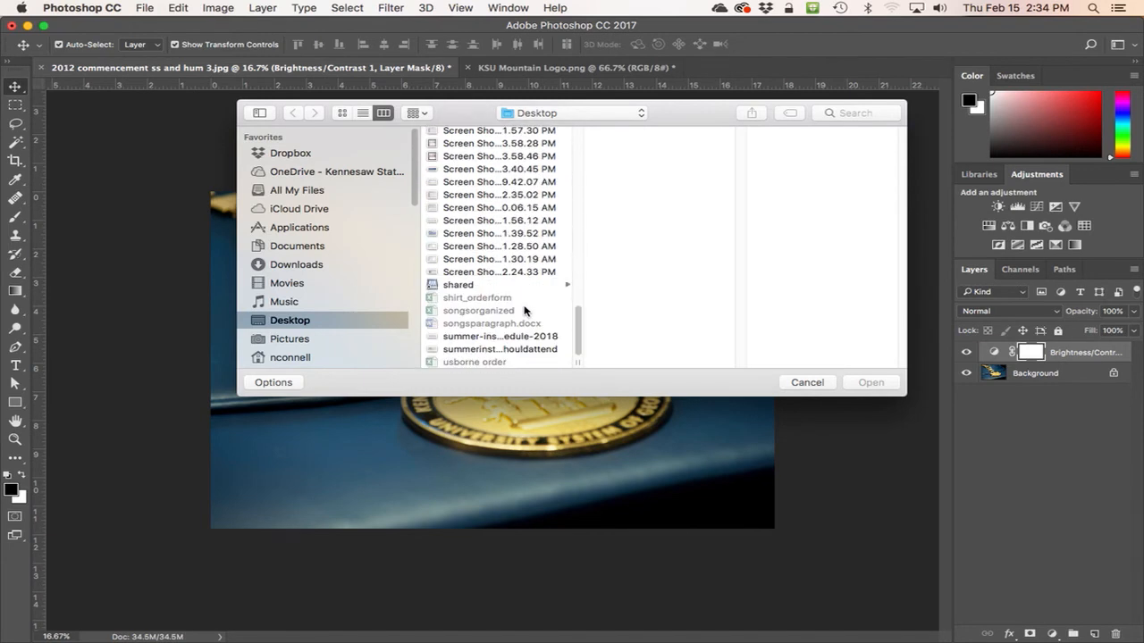
{"action": "scroll", "coordinate": [525, 309], "scroll_direction": "up", "scroll_amount": 15}
{"action": "left_click", "coordinate": [477, 172]}
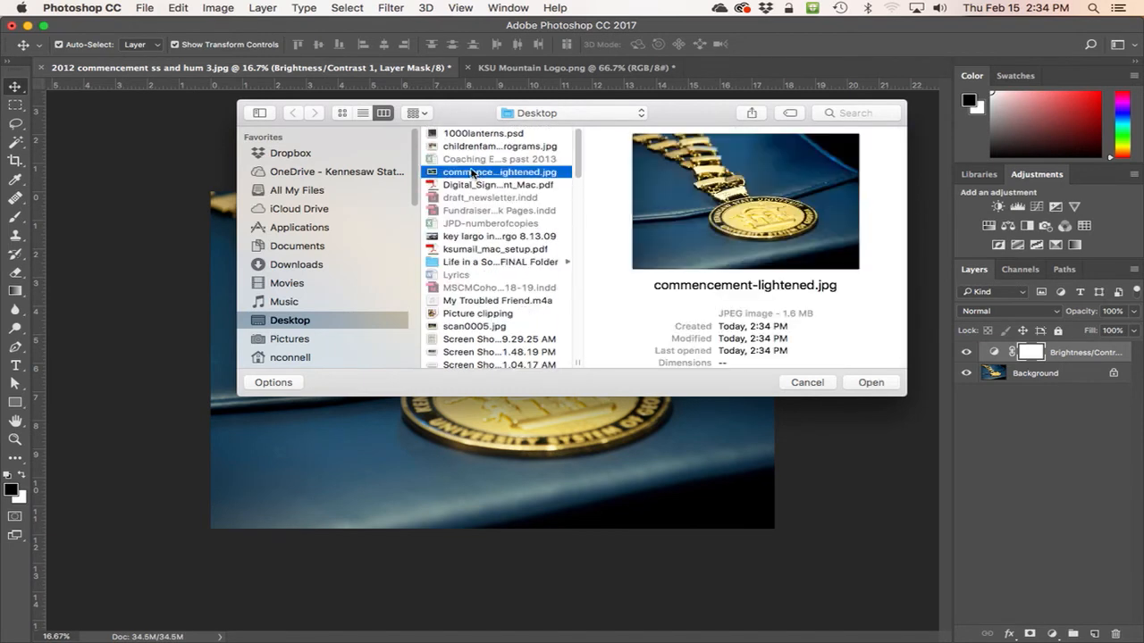
{"action": "left_click", "coordinate": [871, 382]}
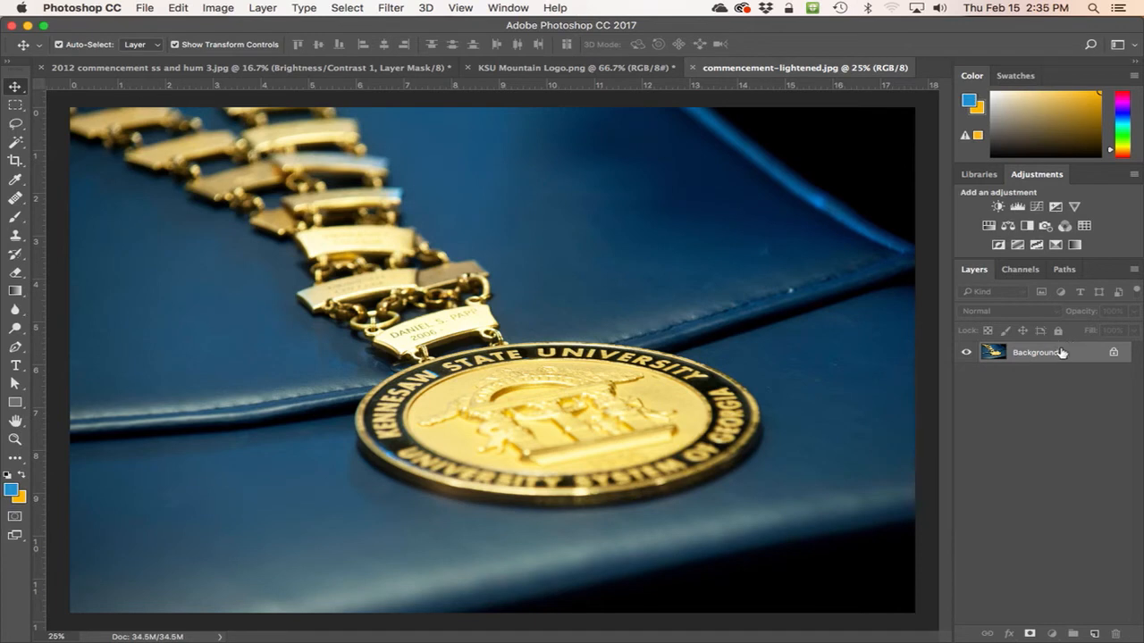
- Close commencement-lightened.jpg and delete the Brightness/Contrast adjustment layer from the original commencement photo
{"action": "left_click", "coordinate": [693, 69]}
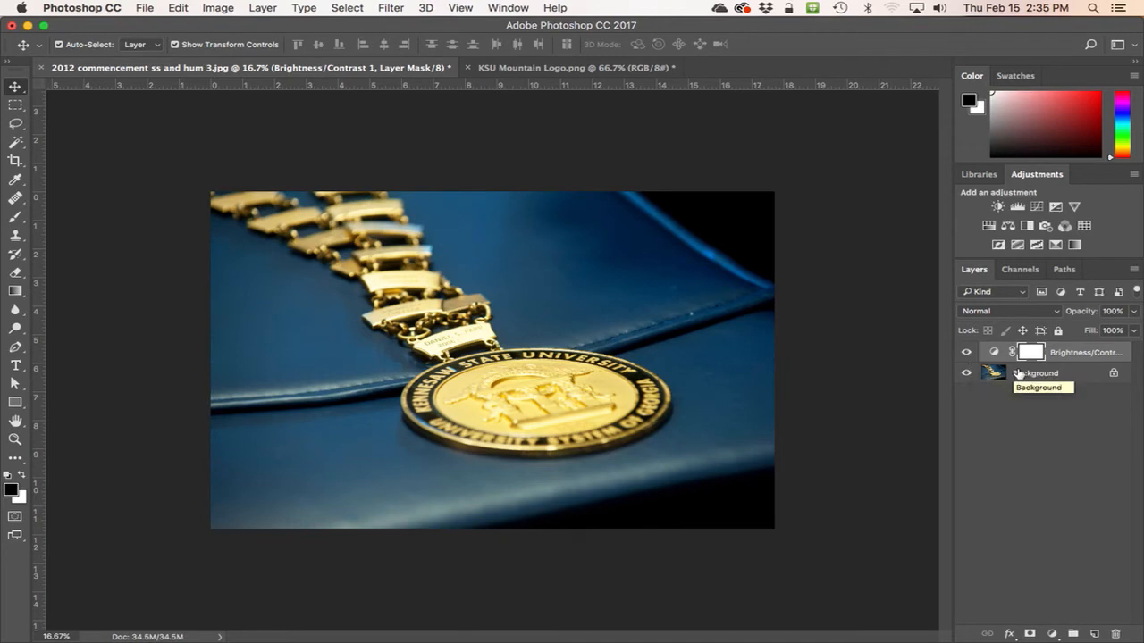
{"action": "left_click_drag", "start_coordinate": [1084, 354], "coordinate": [1115, 635]}
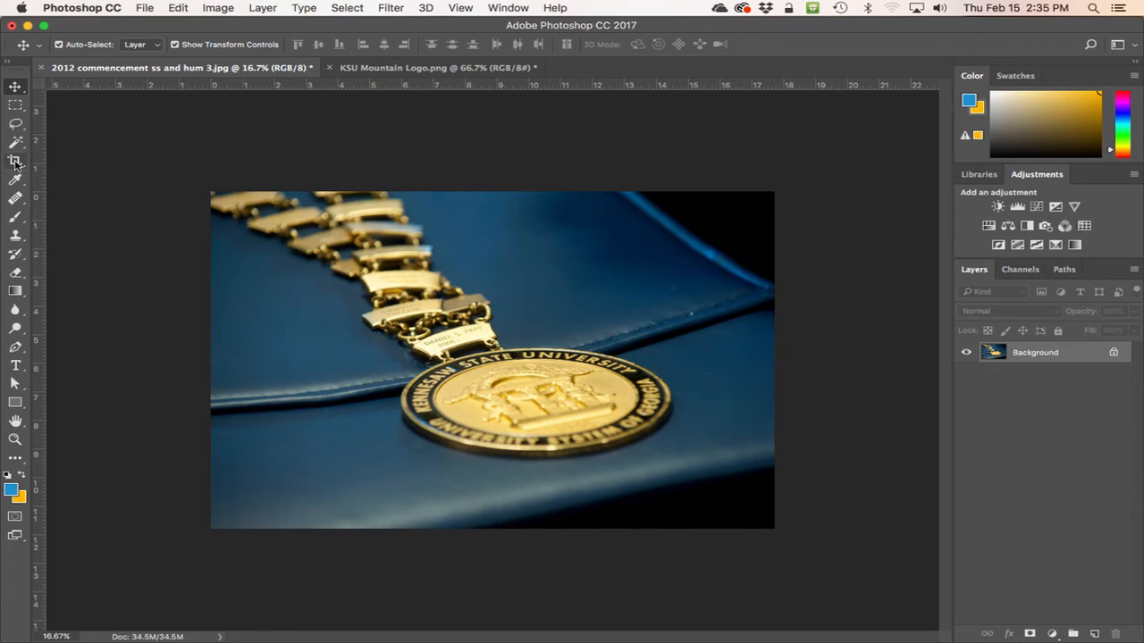
- Frame a crop around the medallion with the Crop tool, pulling in the photo's left, right and bottom edges
{"action": "left_click", "coordinate": [9, 65]}
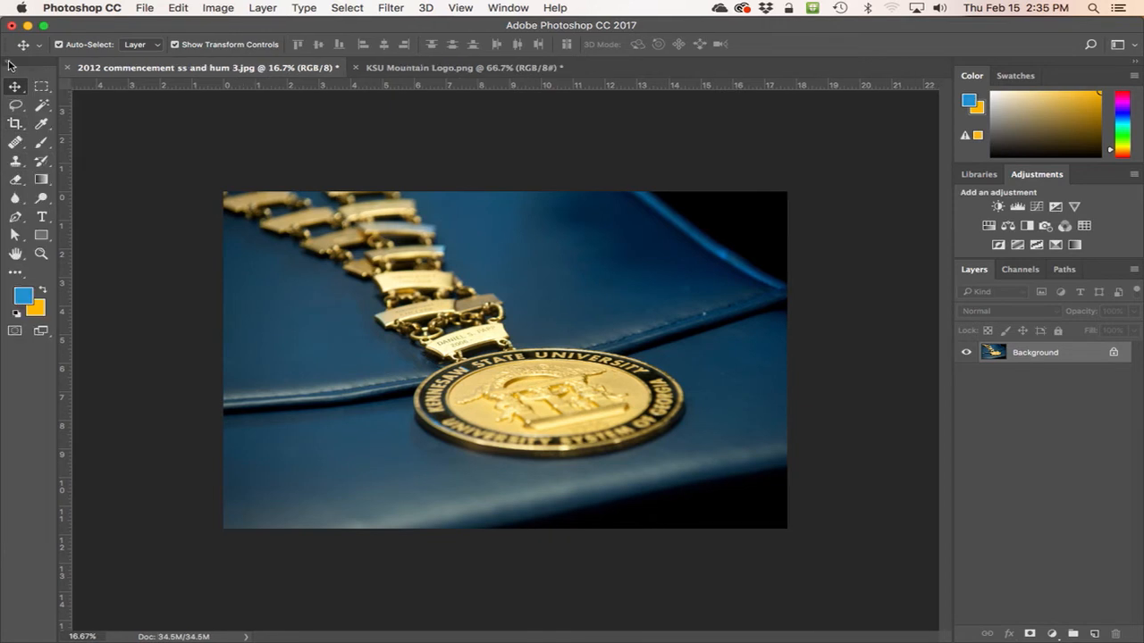
{"action": "left_click", "coordinate": [15, 124]}
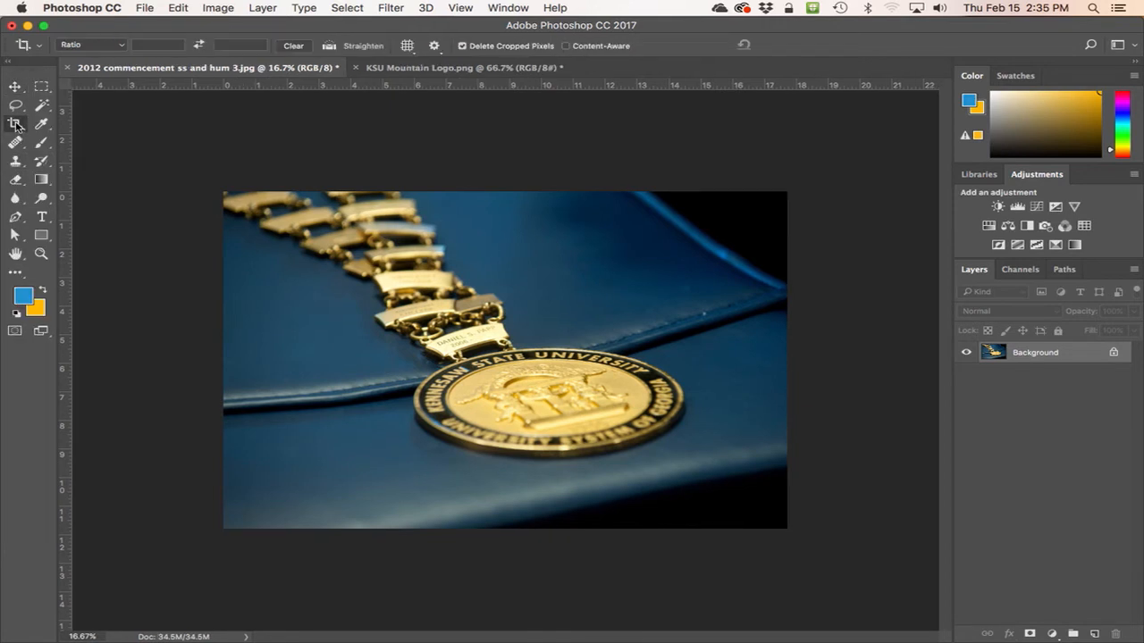
{"action": "left_click_drag", "start_coordinate": [786, 361], "coordinate": [738, 363]}
{"action": "left_click_drag", "start_coordinate": [267, 361], "coordinate": [334, 361]}
{"action": "left_click_drag", "start_coordinate": [512, 532], "coordinate": [513, 507]}
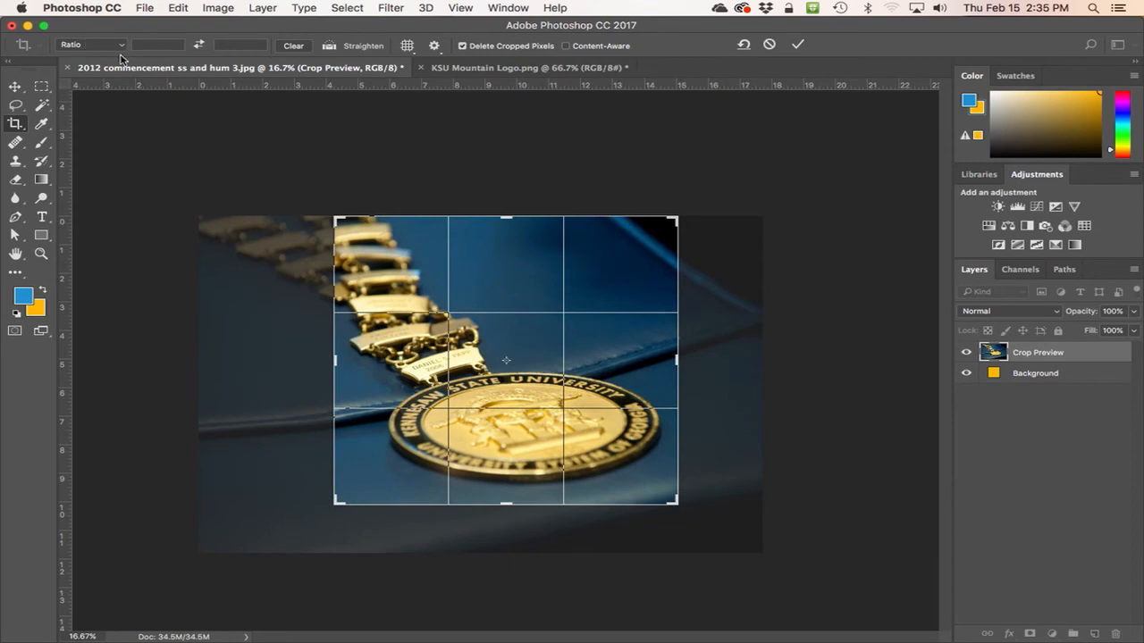
- Constrain the crop to the 1:1 (Square) ratio, slightly adjust the frame around the medallion and apply the crop
{"action": "left_click", "coordinate": [125, 50]}
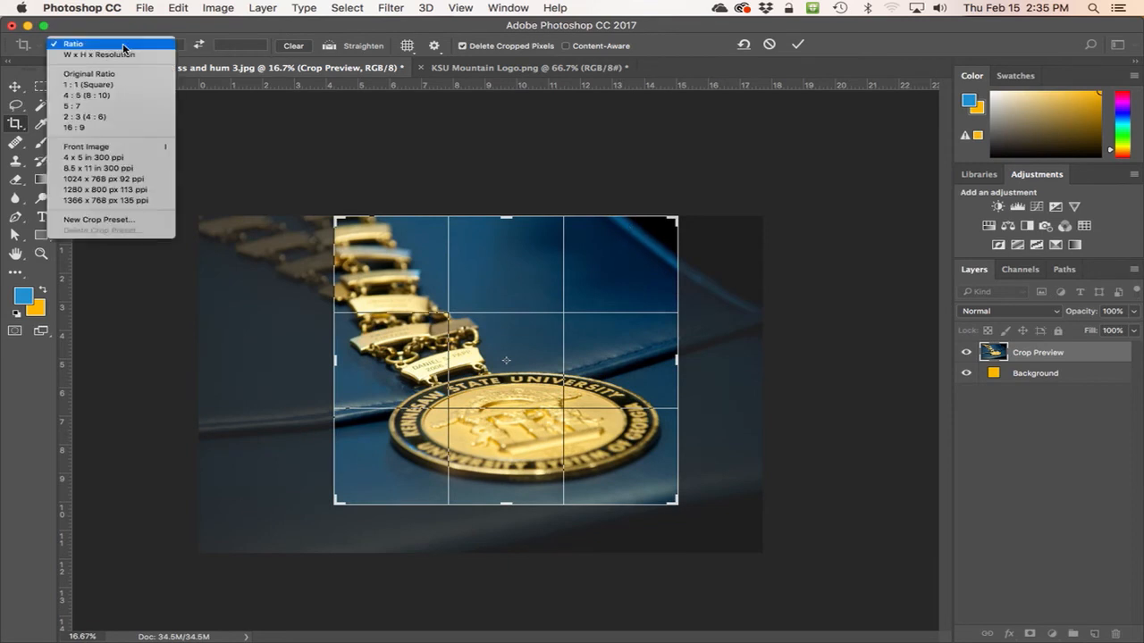
{"action": "left_click", "coordinate": [104, 86]}
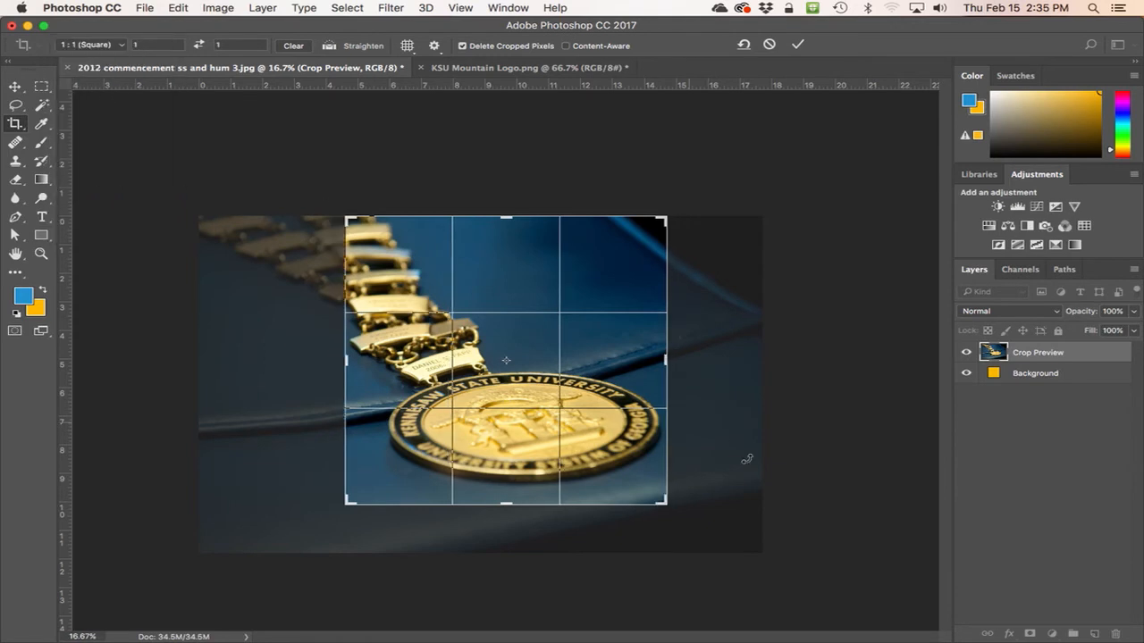
{"action": "mouse_move", "coordinate": [666, 505]}
{"action": "left_mouse_down"}
{"action": "mouse_move", "coordinate": [684, 523]}
{"action": "mouse_move", "coordinate": [668, 505]}
{"action": "left_mouse_up"}
{"action": "mouse_move", "coordinate": [677, 377]}
{"action": "left_mouse_down"}
{"action": "mouse_move", "coordinate": [594, 356]}
{"action": "mouse_move", "coordinate": [686, 363]}
{"action": "mouse_move", "coordinate": [641, 371]}
{"action": "mouse_move", "coordinate": [671, 362]}
{"action": "left_mouse_up"}
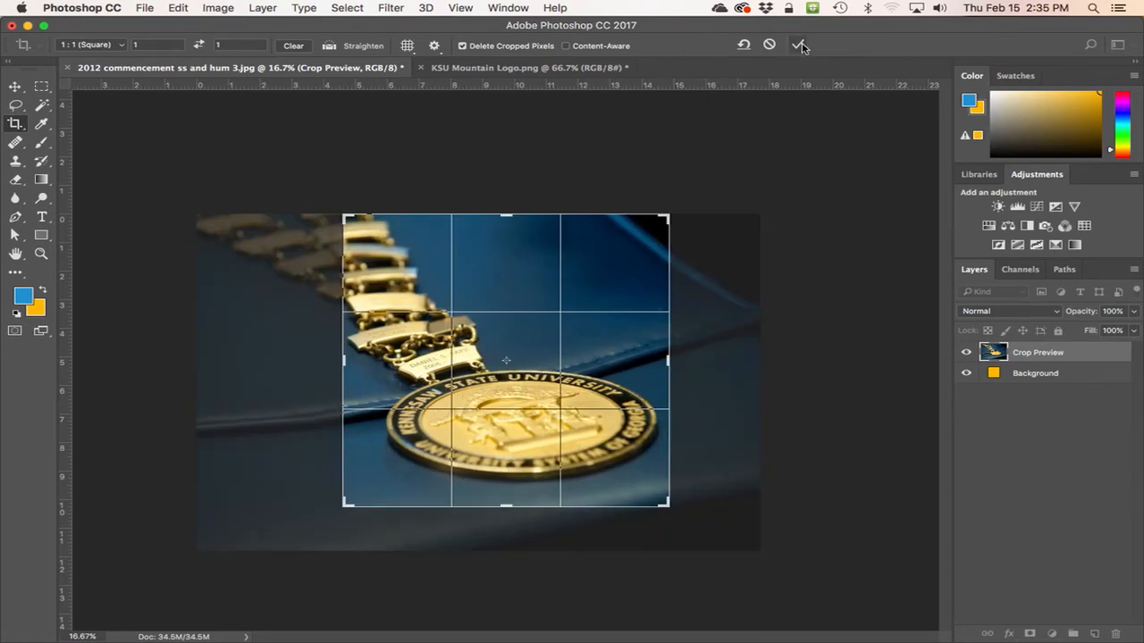
{"action": "left_click", "coordinate": [119, 48]}
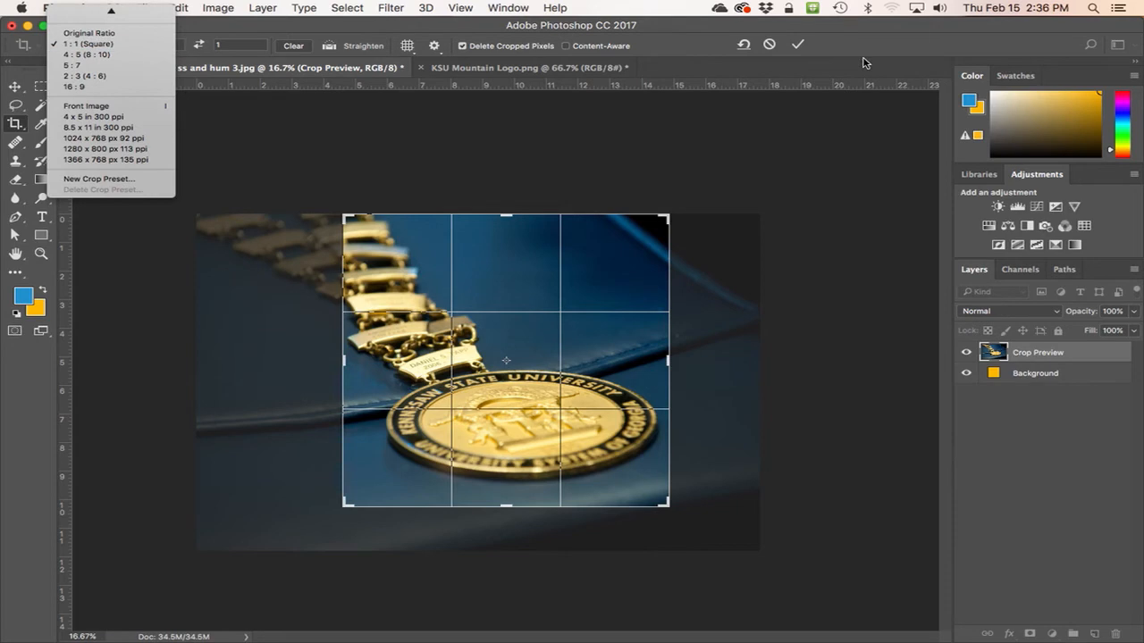
{"action": "left_click", "coordinate": [165, 45]}
{"action": "left_click", "coordinate": [797, 46]}
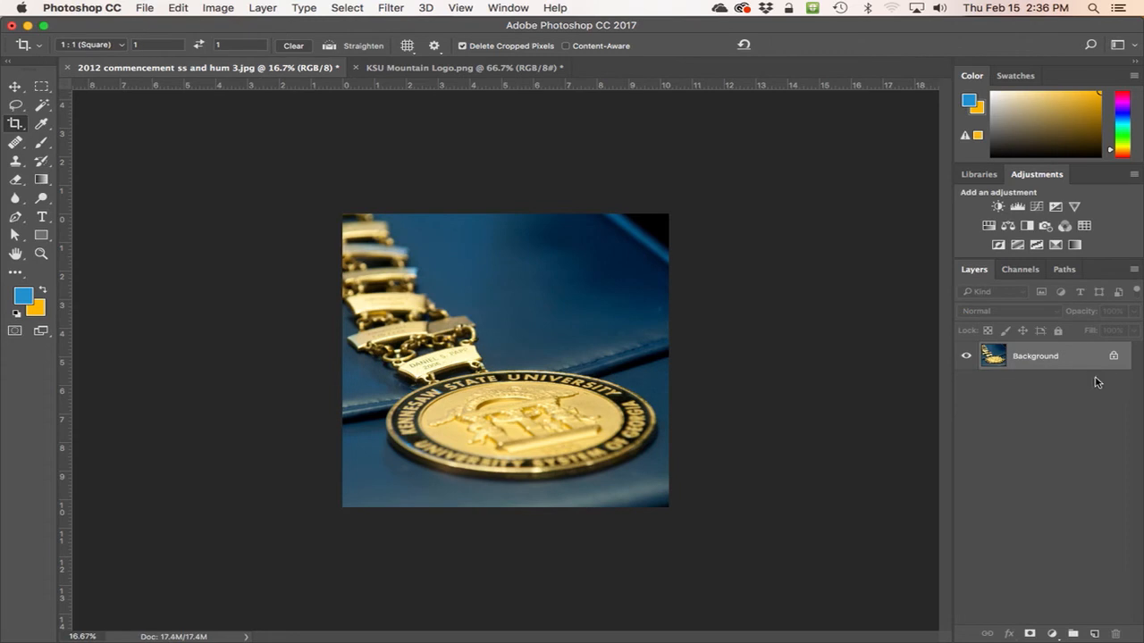
- Add a Black & White adjustment layer to the medallion photo, setting Cyans to 124 and Blues to 109
{"action": "left_click", "coordinate": [1027, 227]}
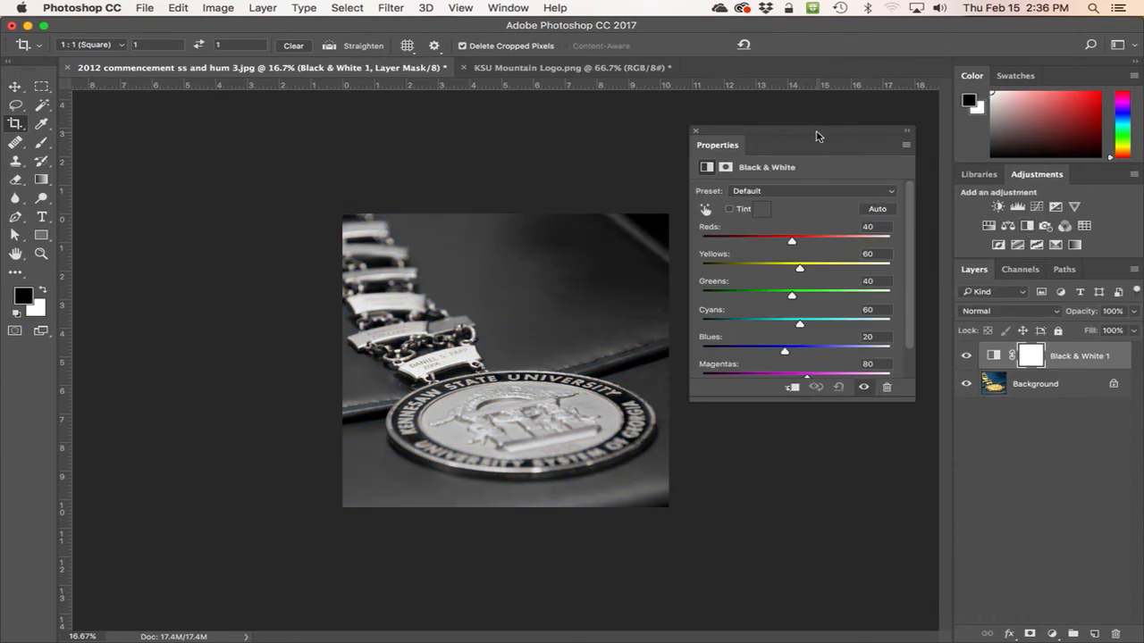
{"action": "left_click_drag", "start_coordinate": [817, 135], "coordinate": [834, 117]}
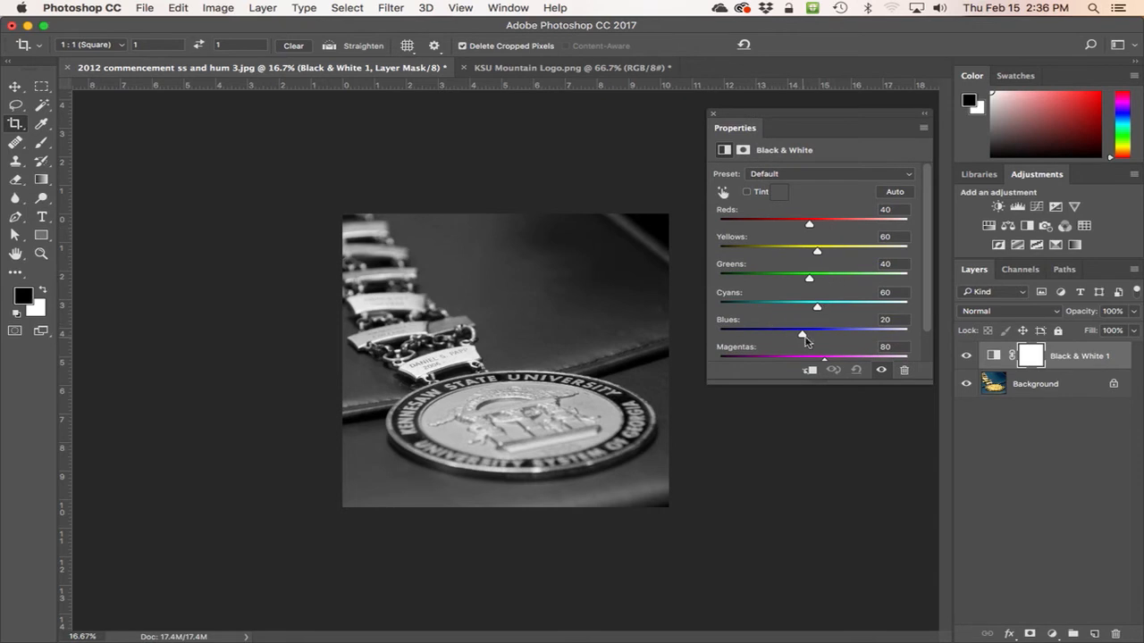
{"action": "left_click_drag", "start_coordinate": [806, 340], "coordinate": [842, 307]}
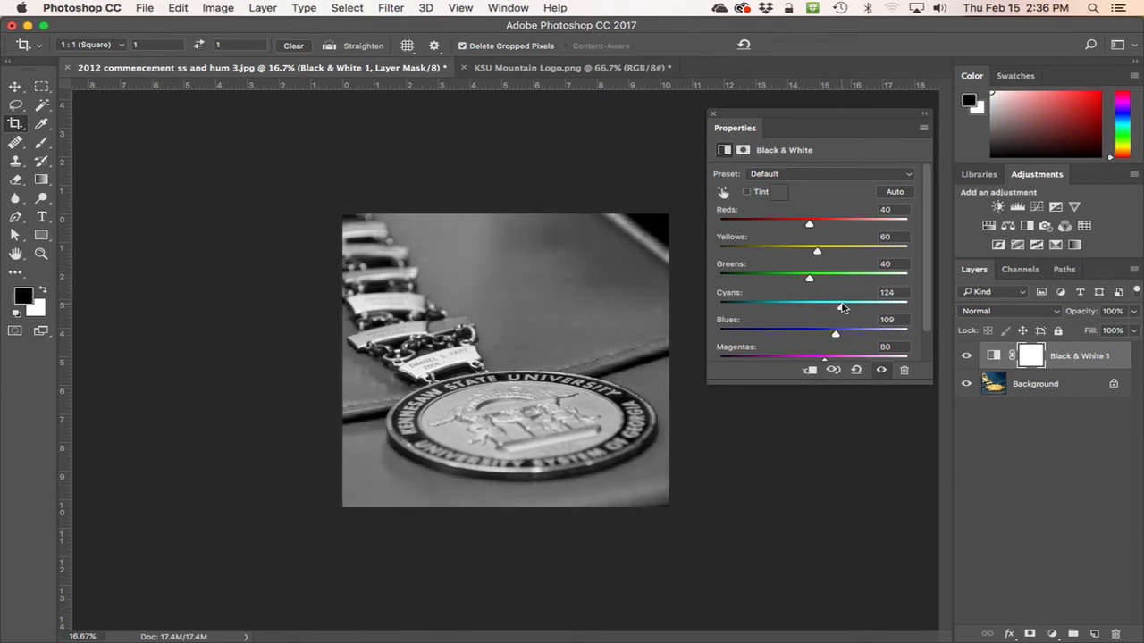
- Turn on the Black & White adjustment's tint and set its colour to light blue, b3cee1
{"action": "left_click", "coordinate": [747, 192]}
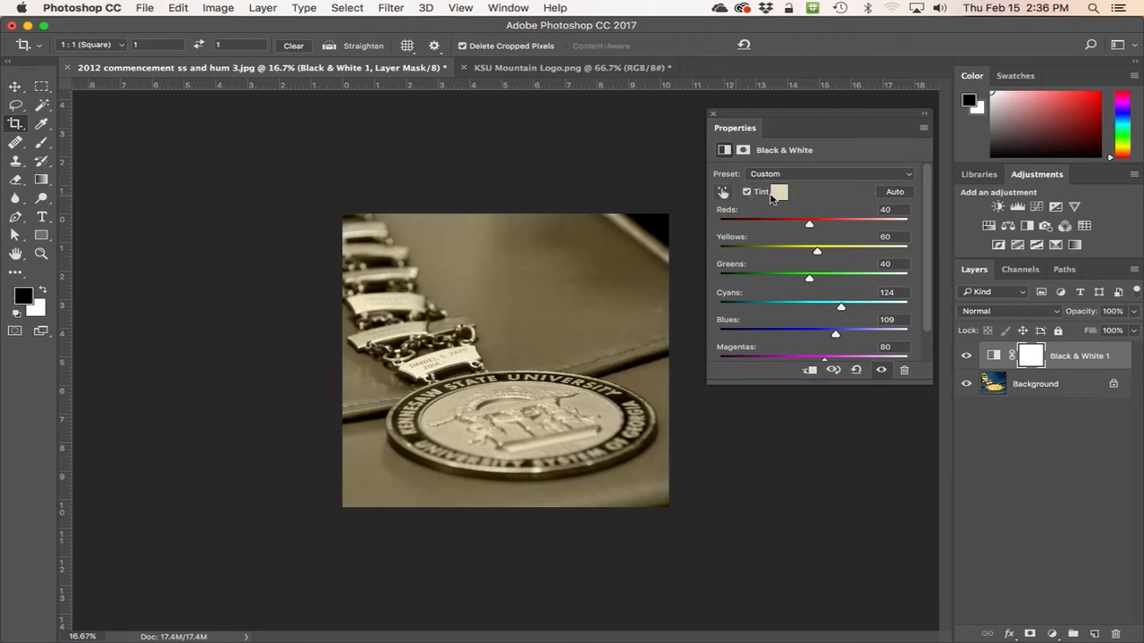
{"action": "left_click", "coordinate": [780, 192]}
{"action": "left_click", "coordinate": [804, 406]}
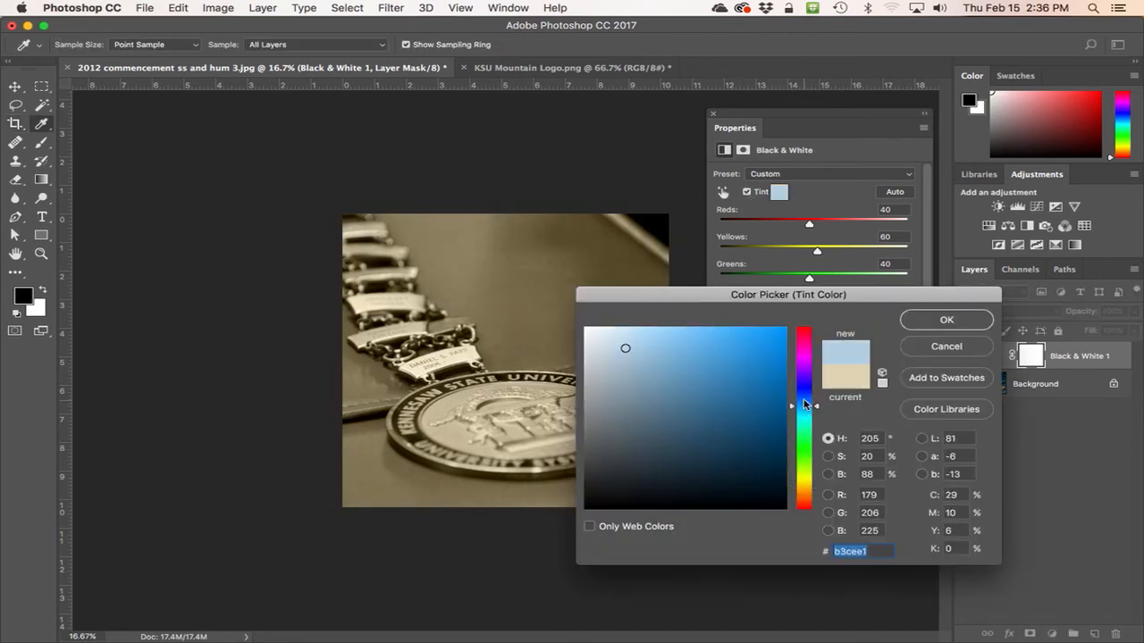
{"action": "left_click", "coordinate": [974, 328]}
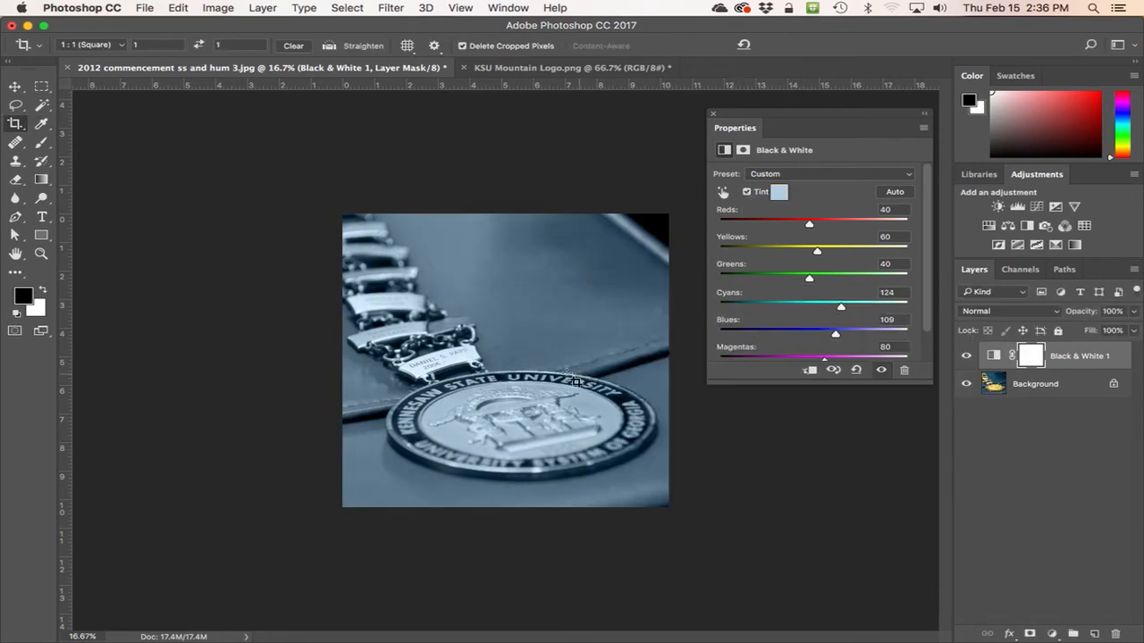
- Turn off the tint on the Black & White adjustment and close its properties
{"action": "left_click", "coordinate": [723, 193]}
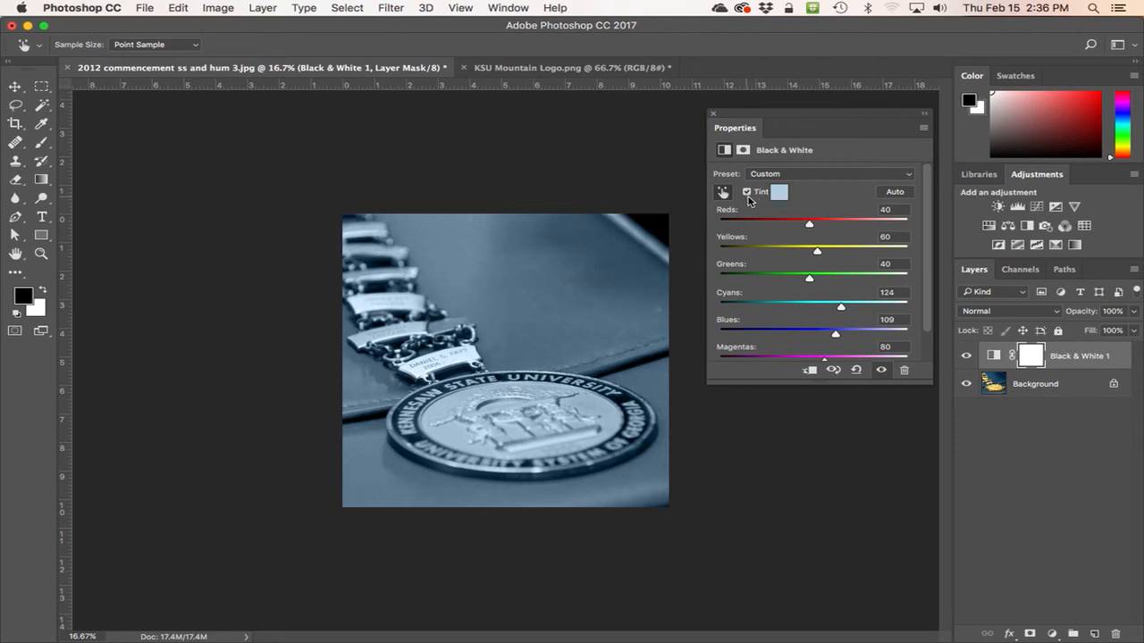
{"action": "left_click", "coordinate": [747, 192]}
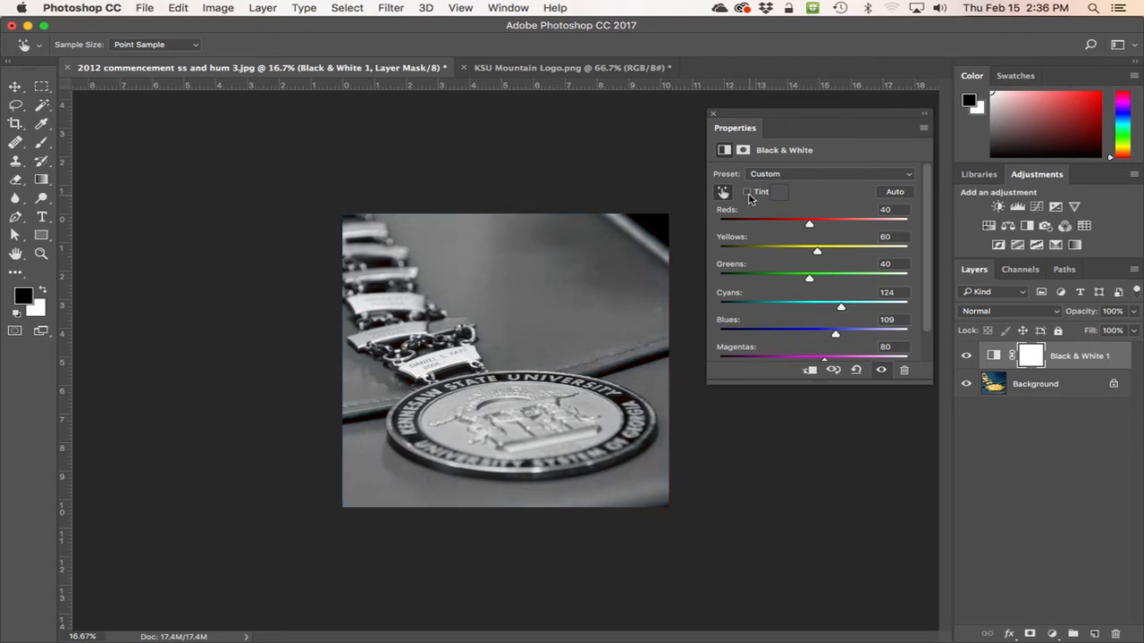
{"action": "left_click", "coordinate": [713, 113]}
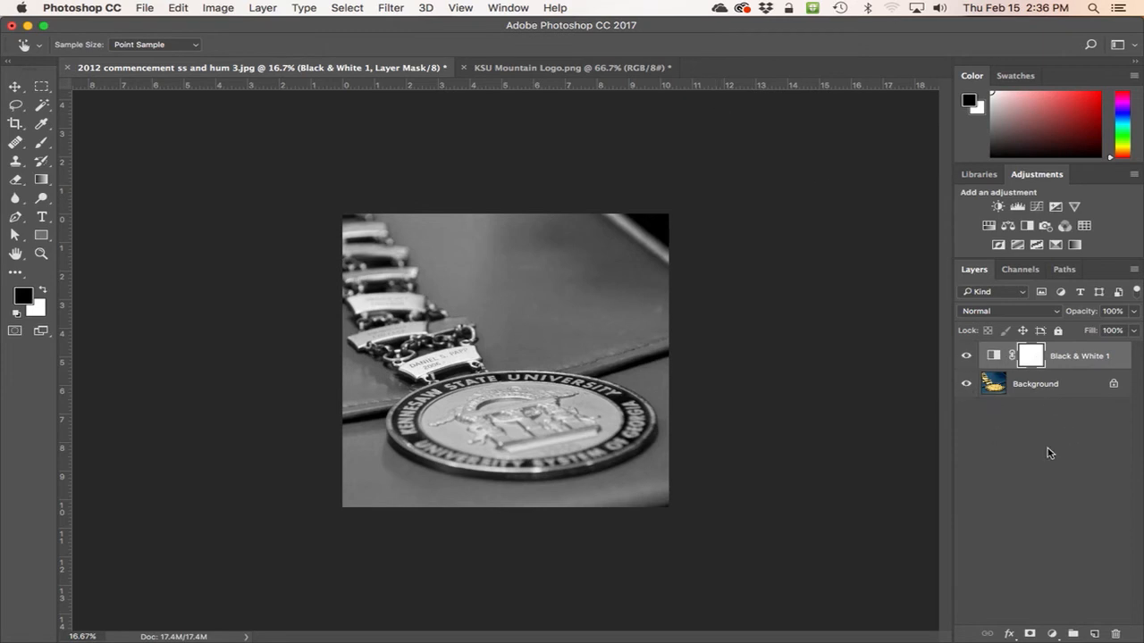
- Switch to the Move tool, set up a JPEG save of the black-and-white photo and cancel the save
{"action": "left_click", "coordinate": [15, 86]}
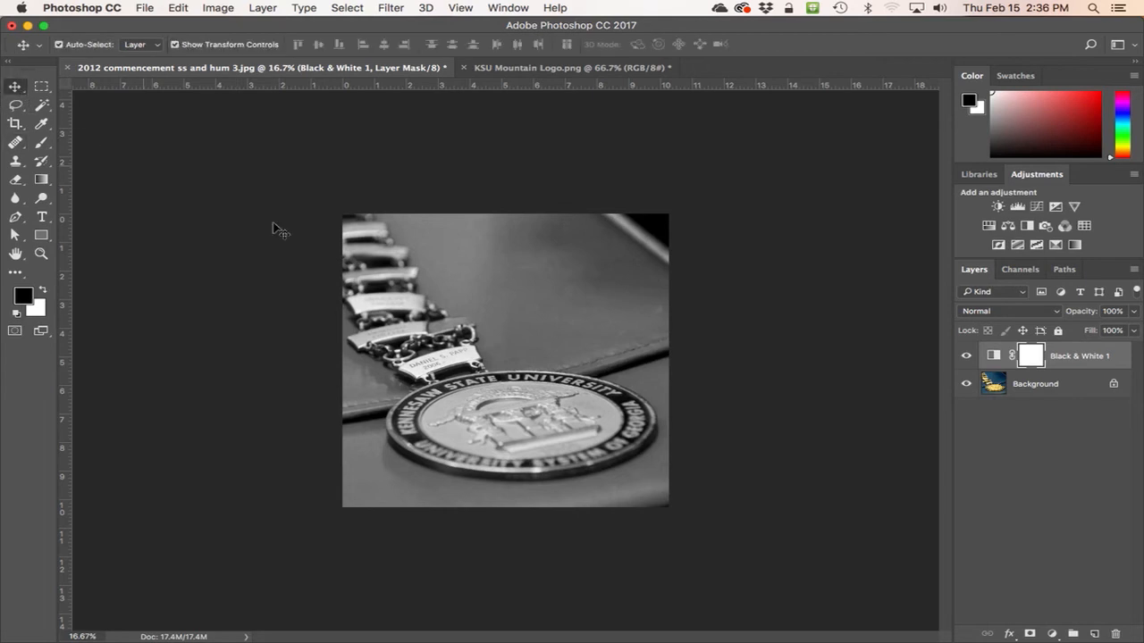
{"action": "left_click", "coordinate": [147, 8]}
{"action": "left_click", "coordinate": [193, 160]}
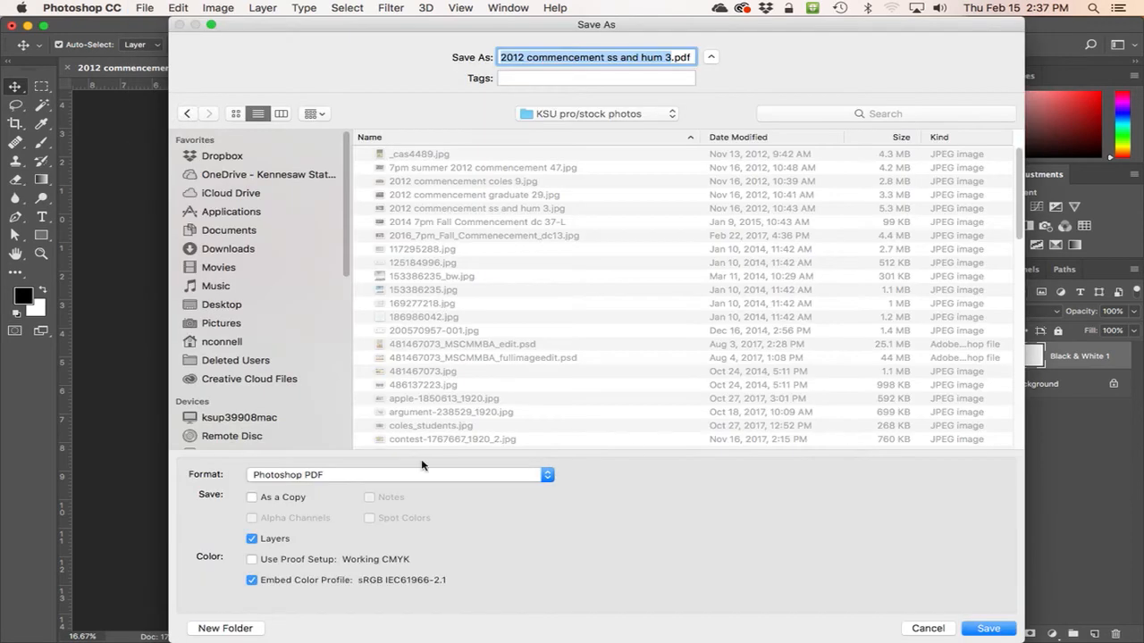
{"action": "left_click", "coordinate": [359, 479]}
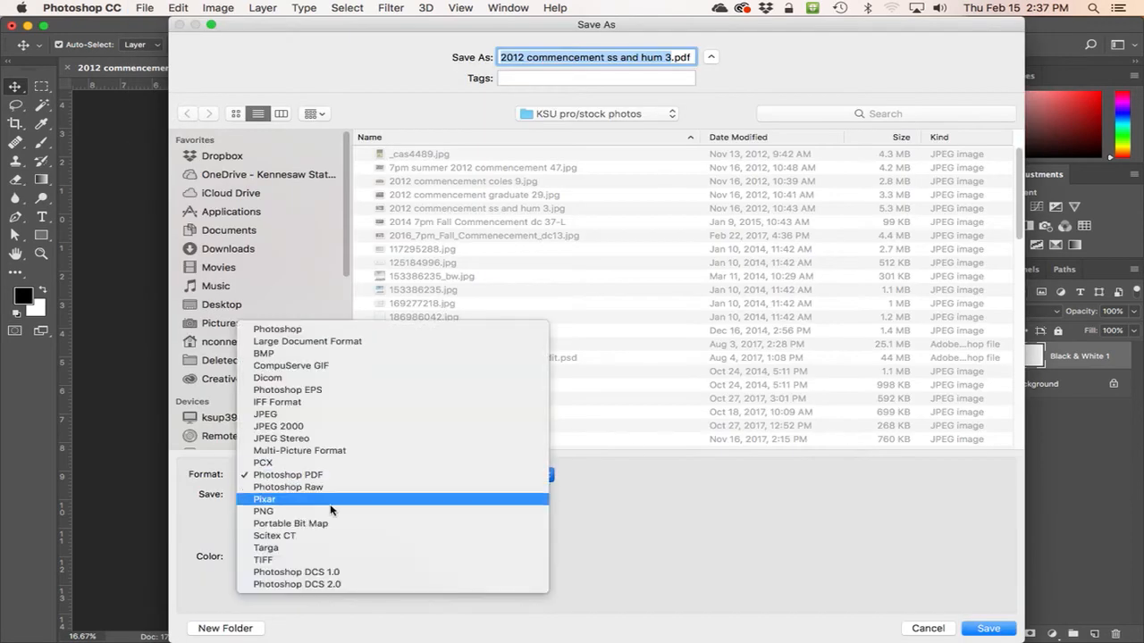
{"action": "left_click", "coordinate": [304, 415]}
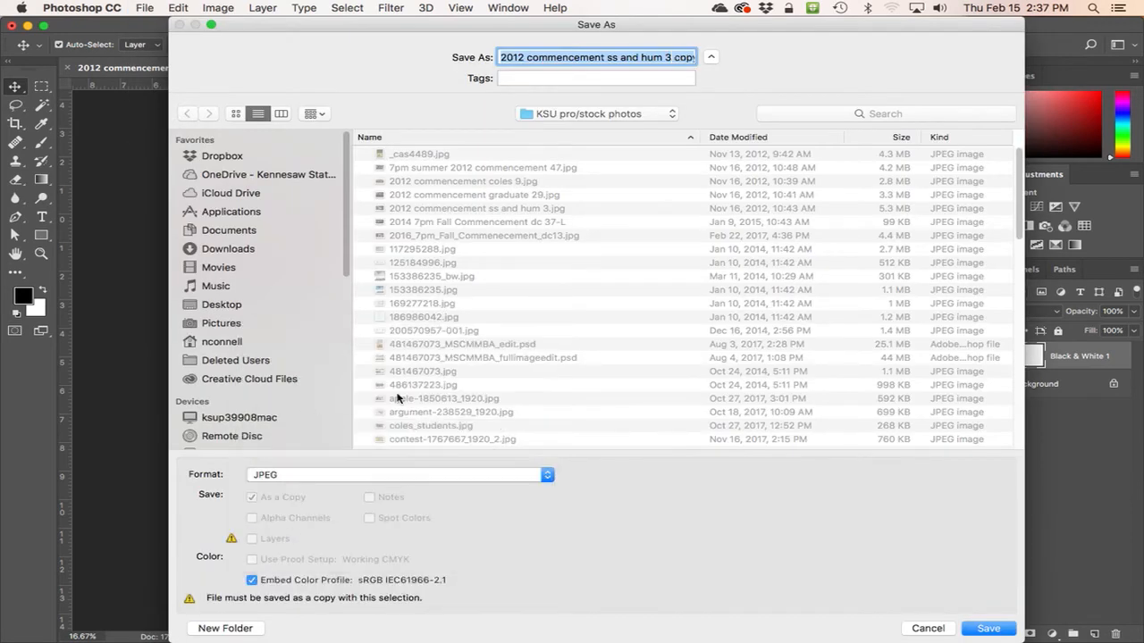
{"action": "left_click", "coordinate": [927, 631]}
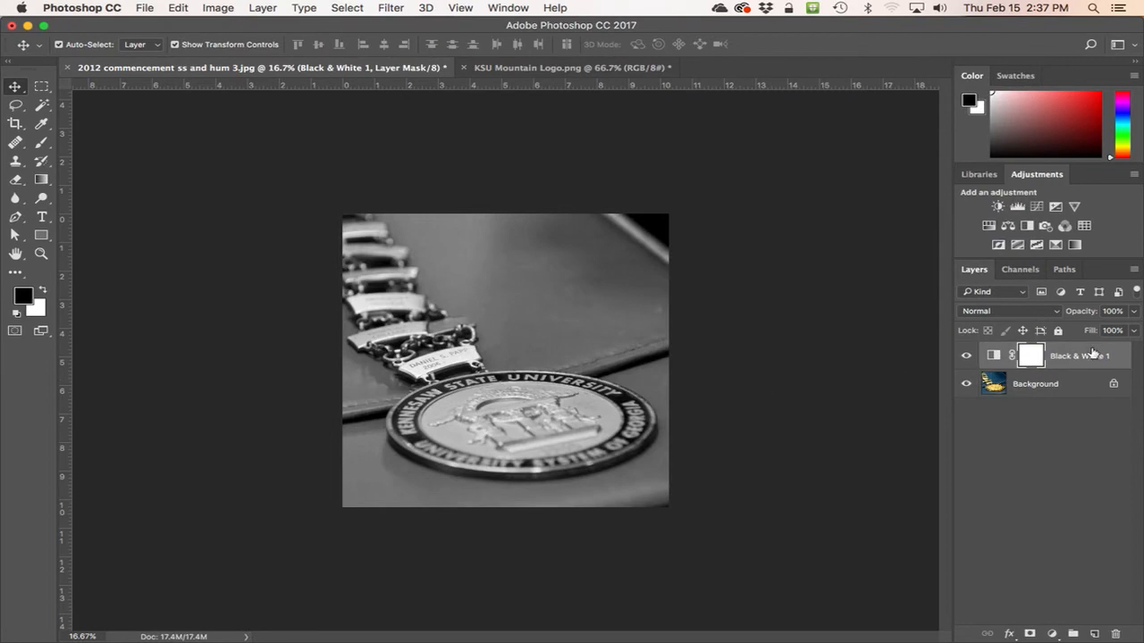
- Delete the Black & White adjustment layer from the commencement photo and switch to the KSU Mountain Logo.png document
{"action": "left_click_drag", "start_coordinate": [1115, 361], "coordinate": [1115, 633]}
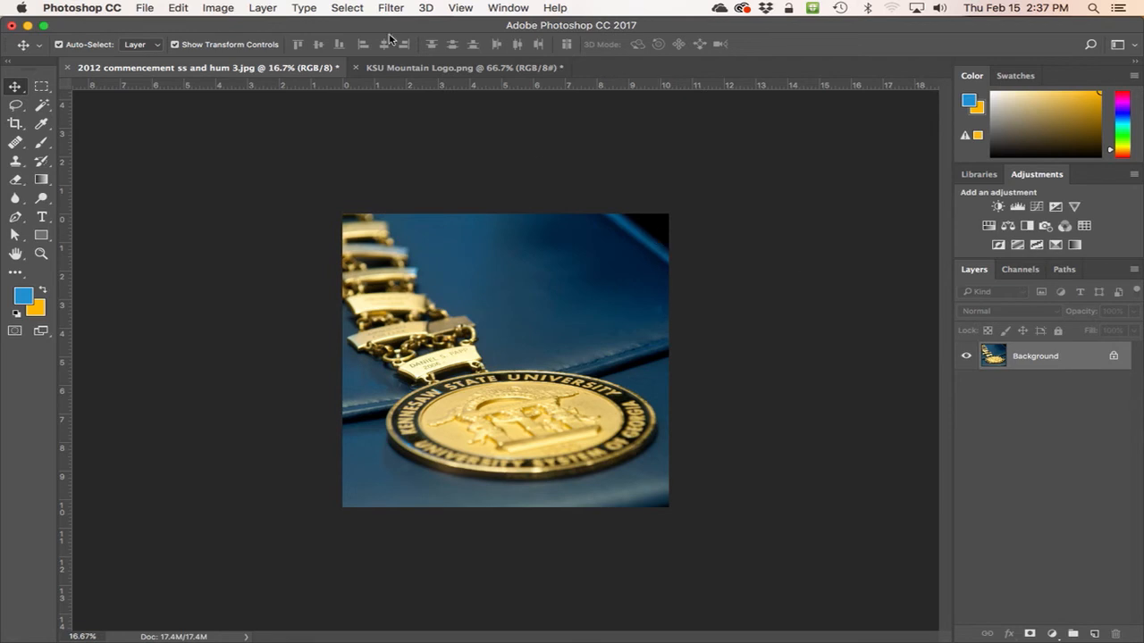
{"action": "left_click", "coordinate": [430, 72]}
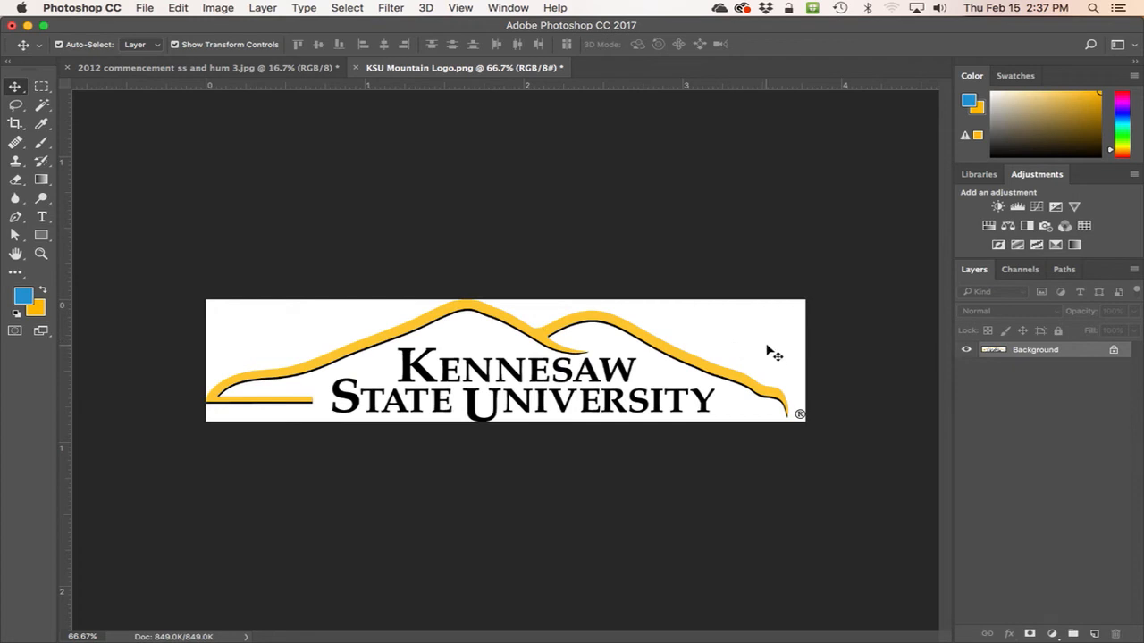
{"action": "left_click", "coordinate": [259, 68]}
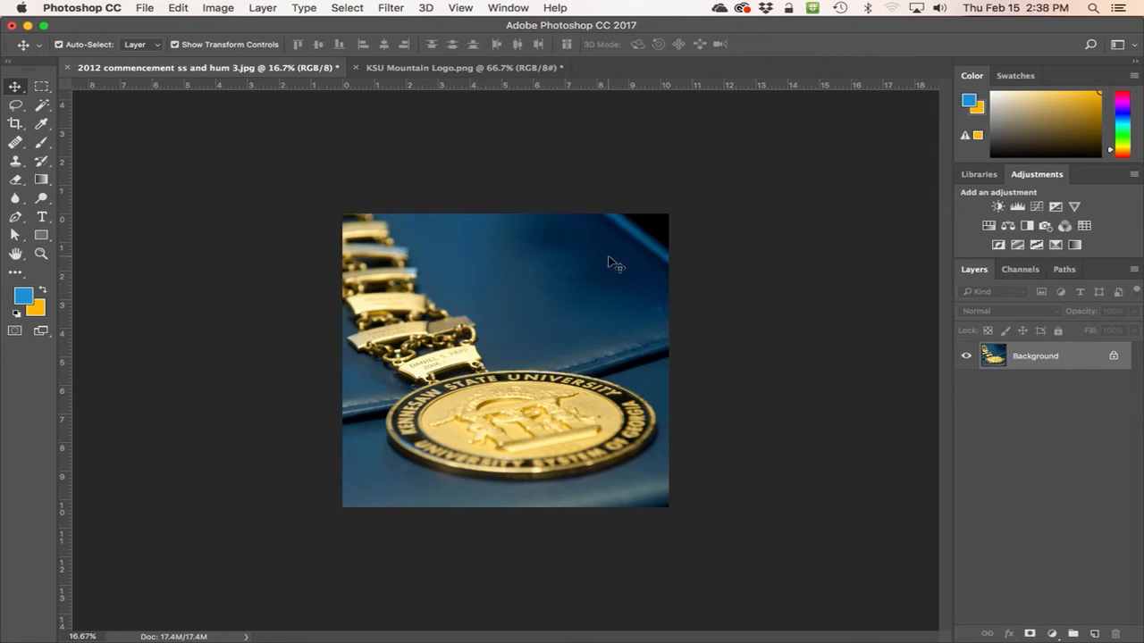
{"action": "left_click", "coordinate": [442, 71]}
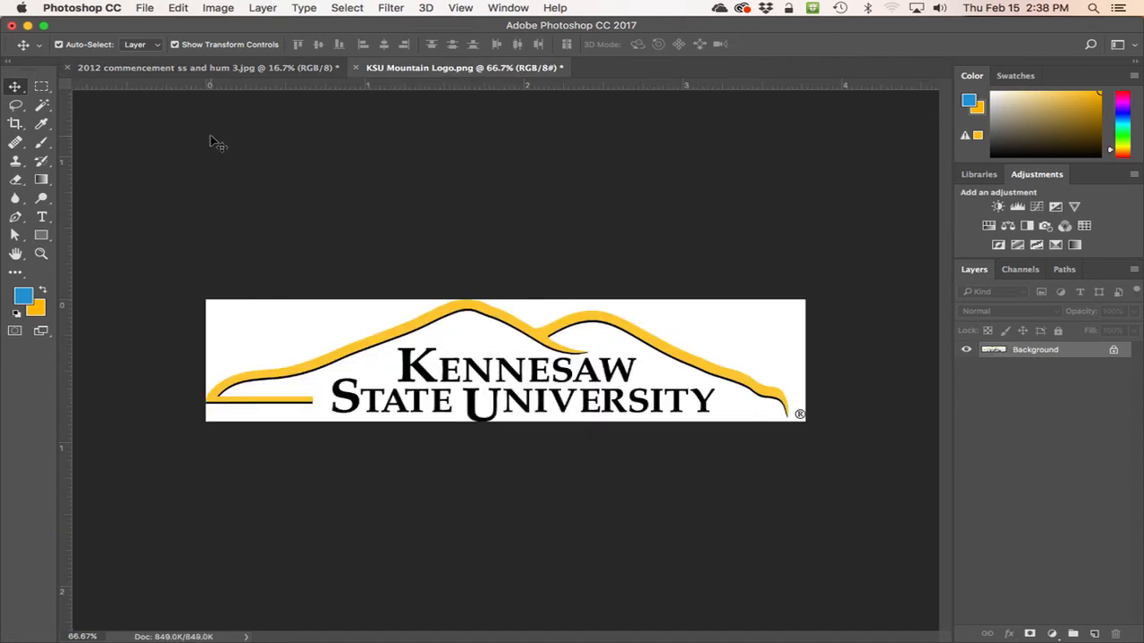
- With the Magic Wand tool active, duplicate the logo's Background layer and hide the original layer
{"action": "left_click", "coordinate": [42, 107]}
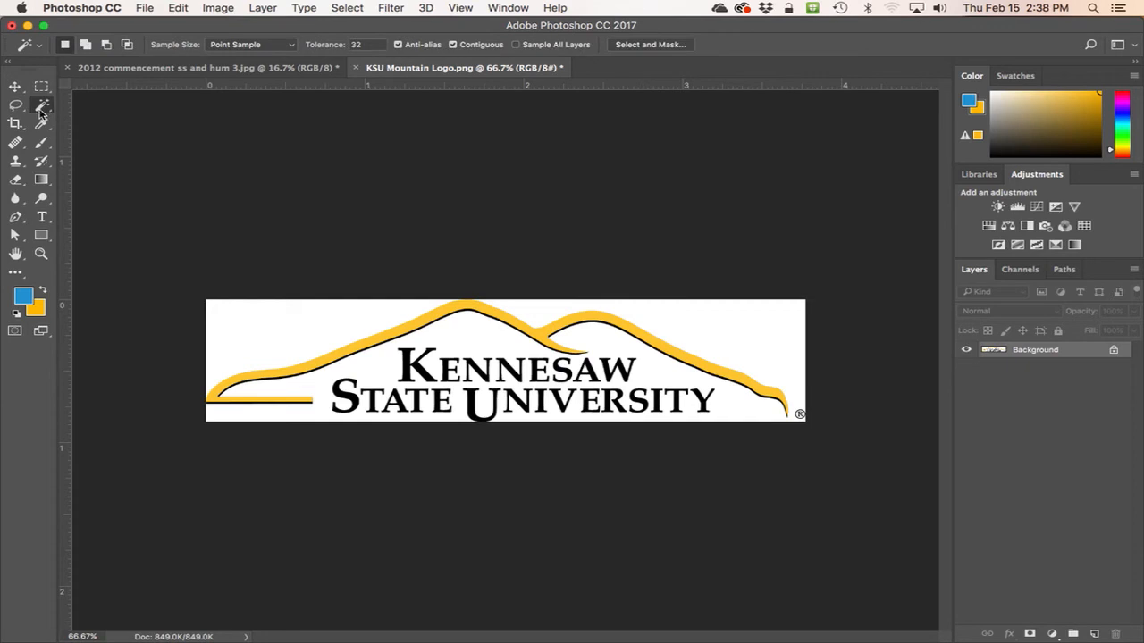
{"action": "left_click_drag", "start_coordinate": [1080, 355], "coordinate": [1118, 632]}
{"action": "left_click_drag", "start_coordinate": [1094, 354], "coordinate": [1097, 639]}
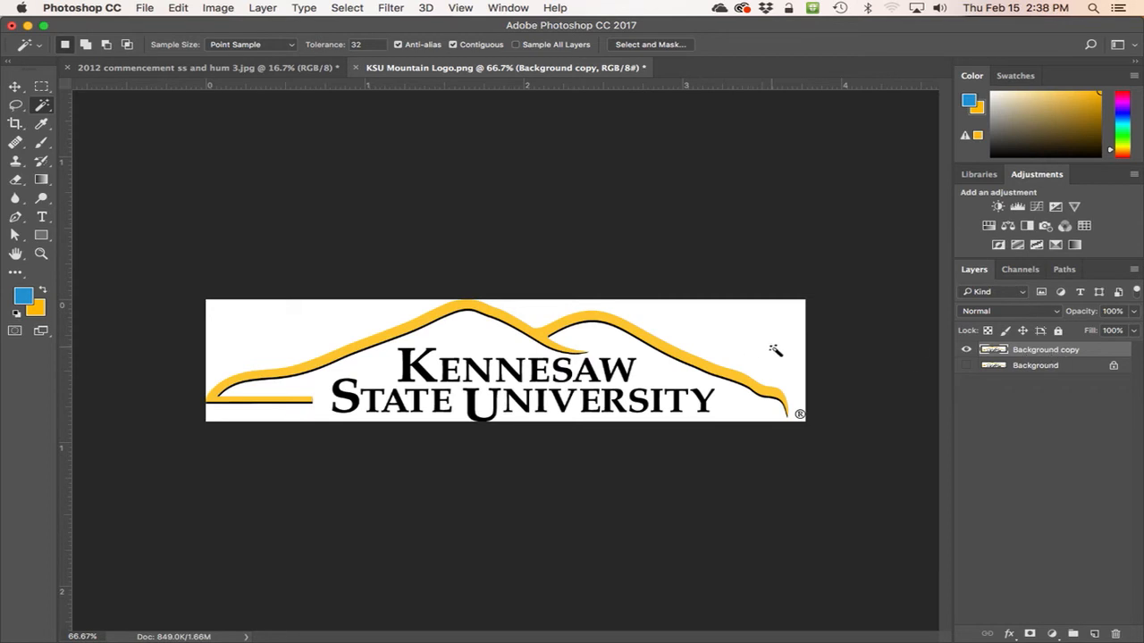
- Delete the white areas below and above the mountain outline on the copied layer using Magic Wand selections, and deselect
{"action": "left_click", "coordinate": [739, 344]}
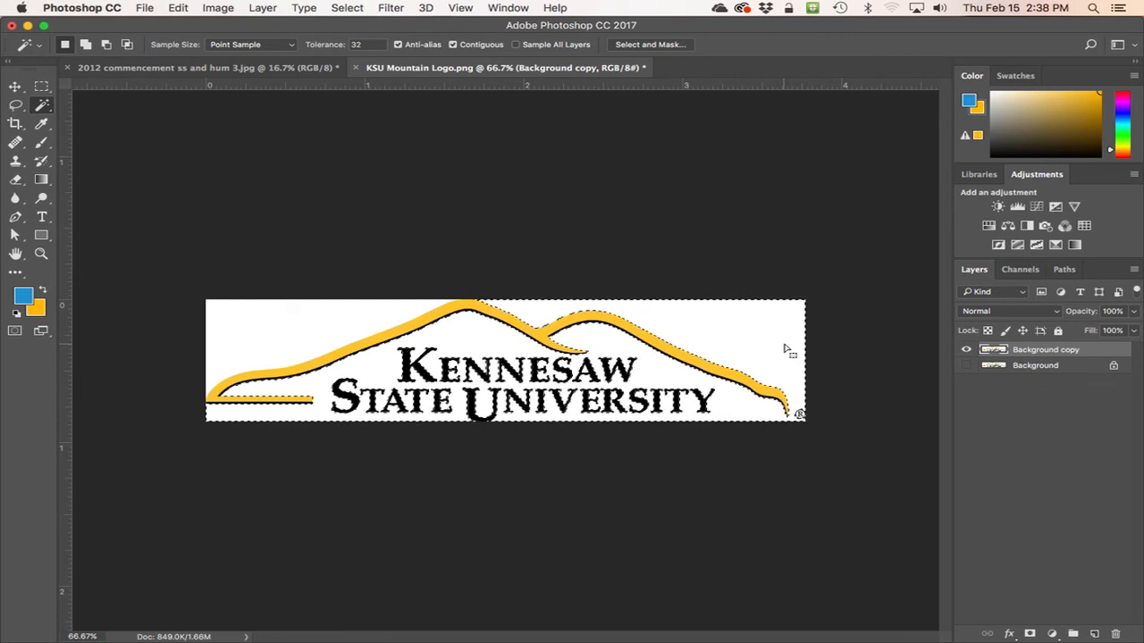
{"action": "key", "text": "Delete"}
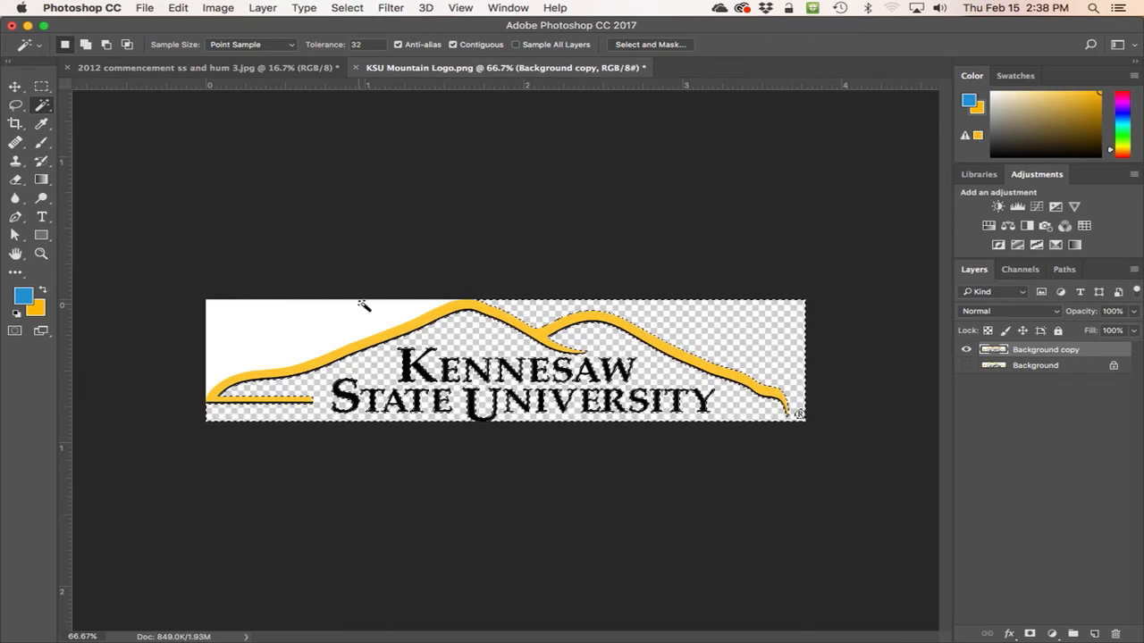
{"action": "left_click", "coordinate": [322, 330]}
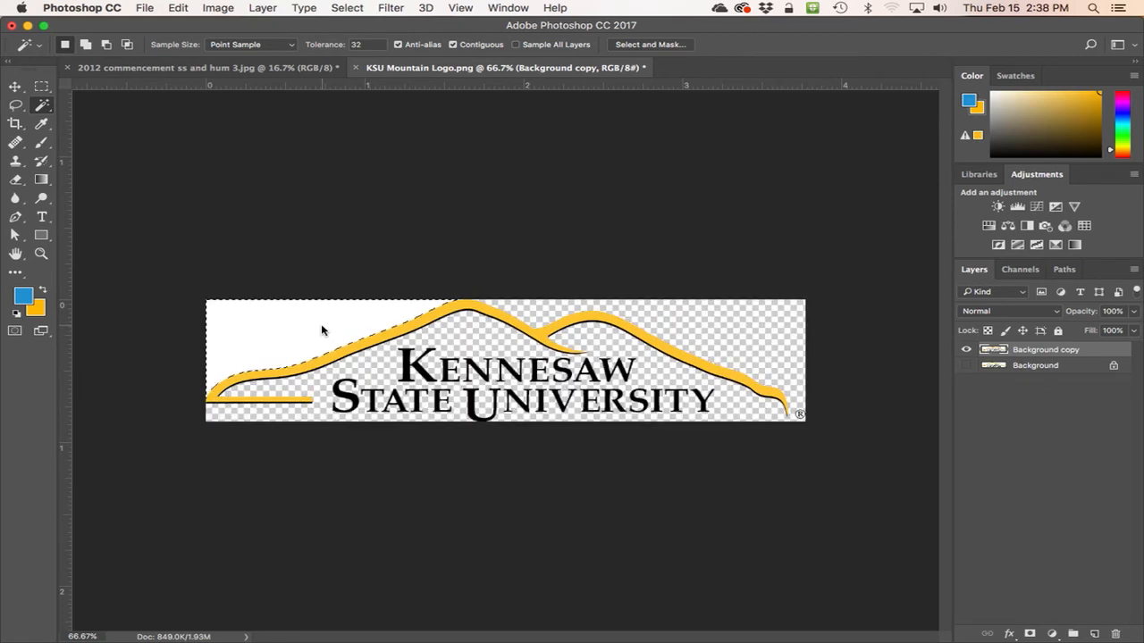
{"action": "key", "text": "Delete"}
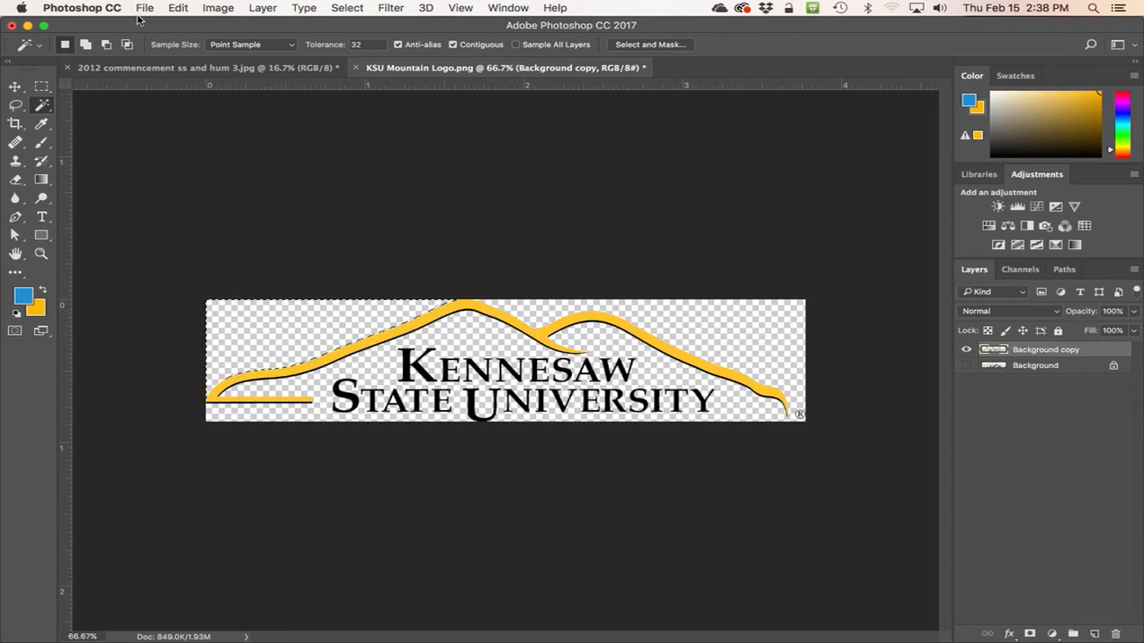
{"action": "left_click", "coordinate": [347, 8]}
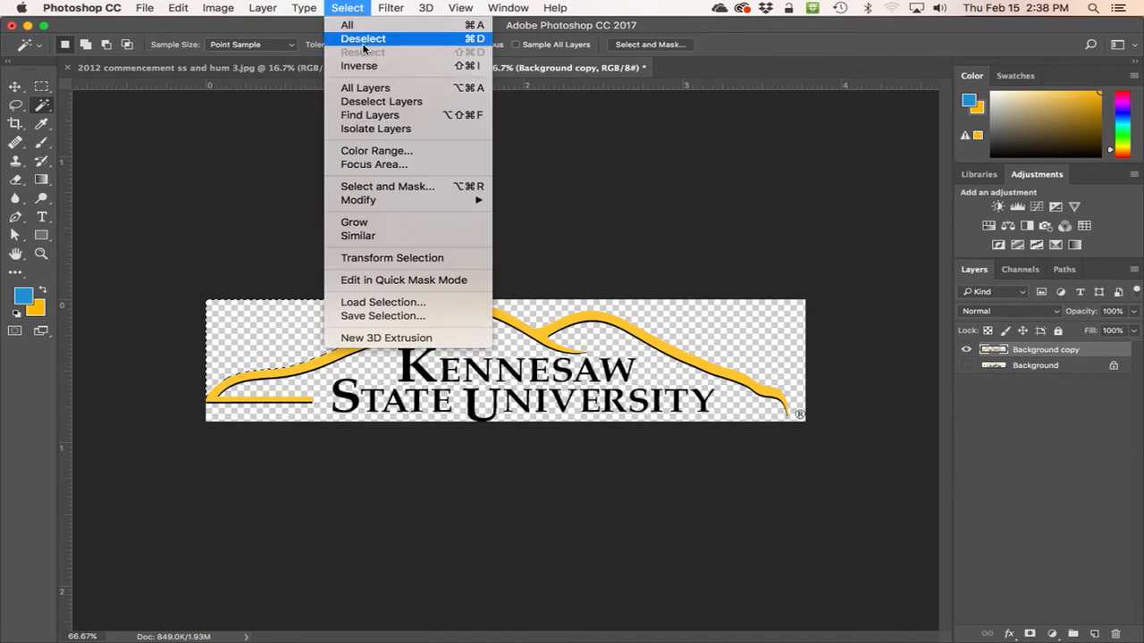
{"action": "left_click", "coordinate": [364, 39]}
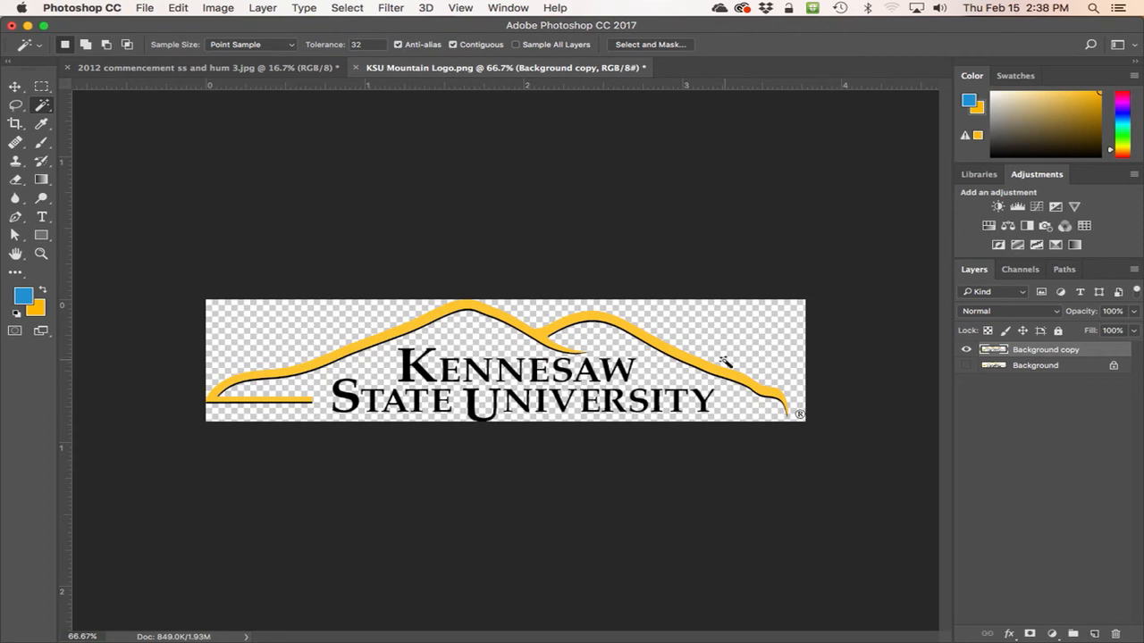
- Save the transparent logo to the Desktop as KSU Mountain Logo copy.png, with Smallest / Slow compression and no interlacing
{"action": "left_click", "coordinate": [148, 9]}
{"action": "left_click", "coordinate": [223, 160]}
{"action": "left_click", "coordinate": [457, 475]}
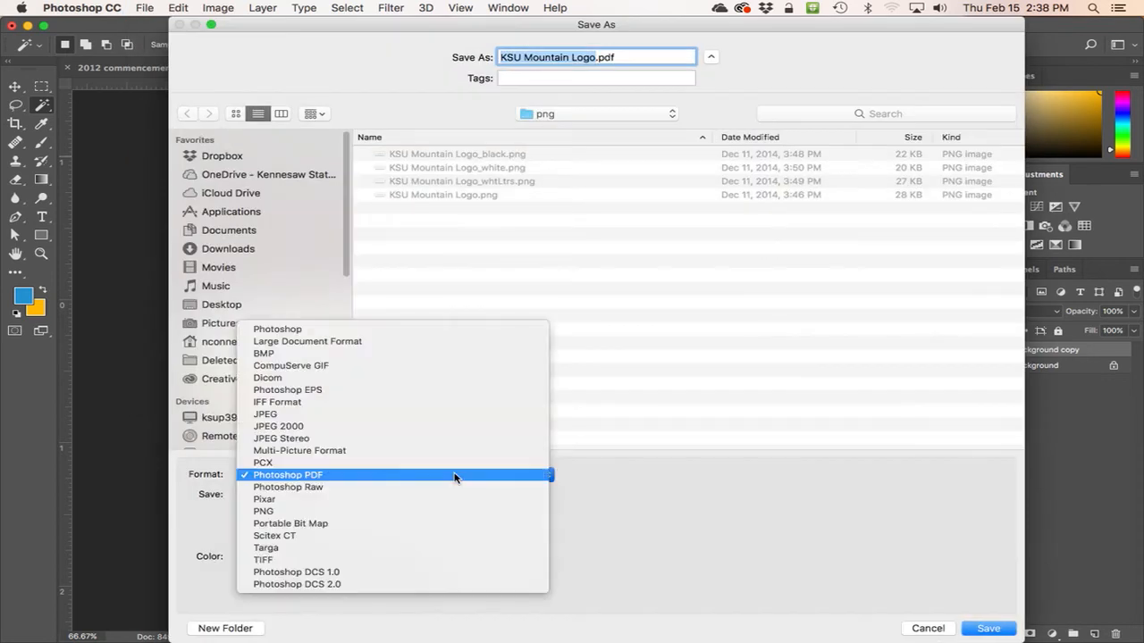
{"action": "left_click", "coordinate": [427, 511]}
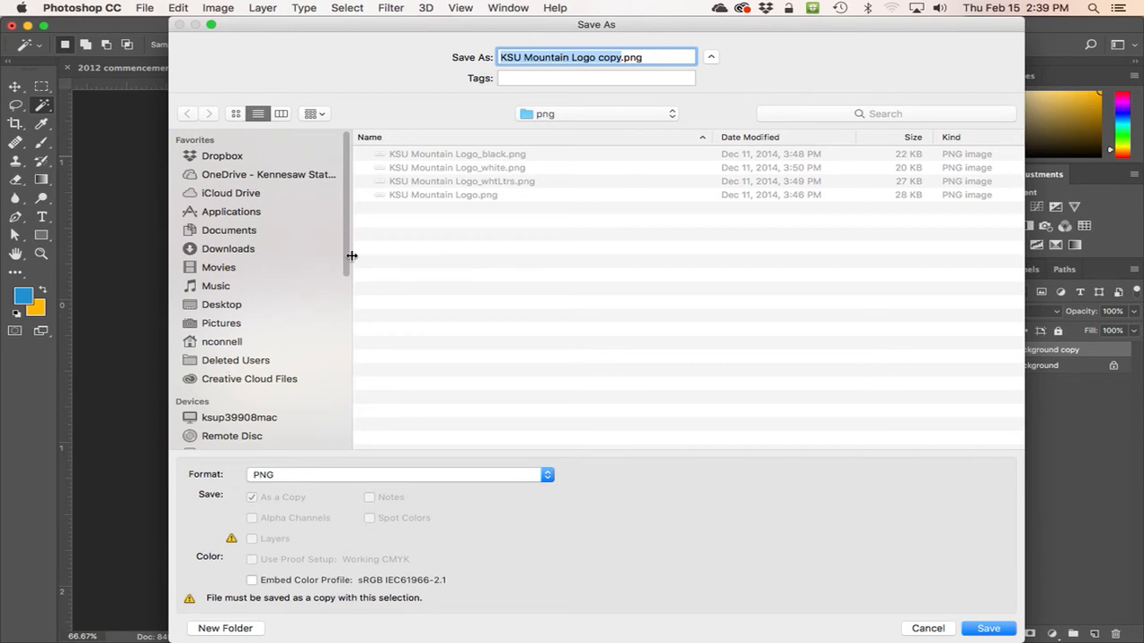
{"action": "scroll", "coordinate": [346, 234], "scroll_direction": "down", "scroll_amount": 3}
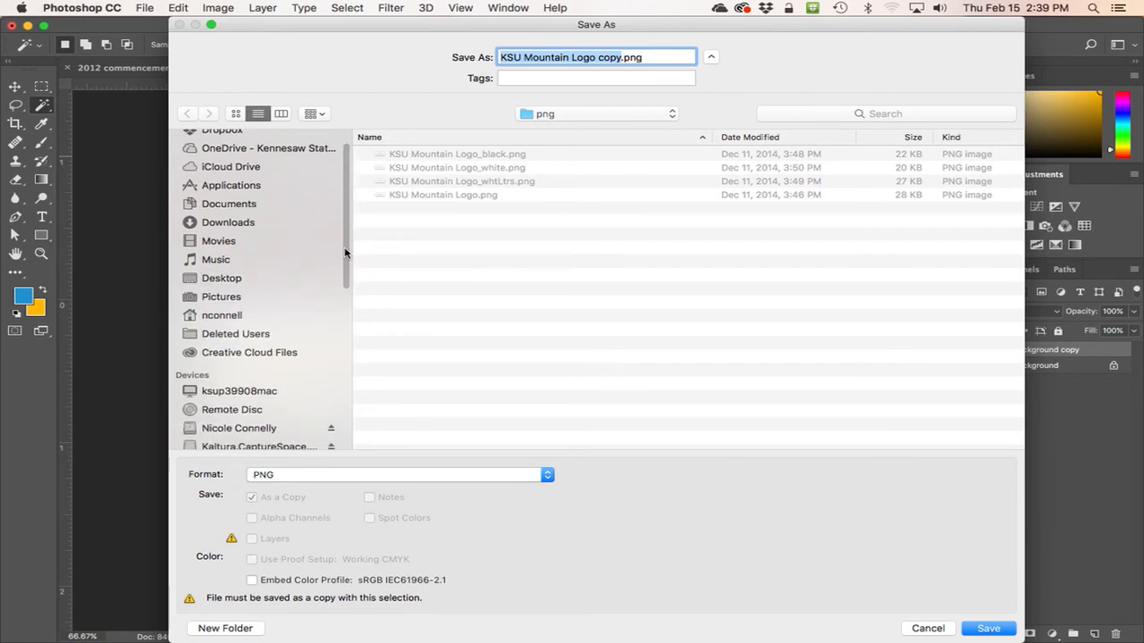
{"action": "left_click", "coordinate": [221, 278]}
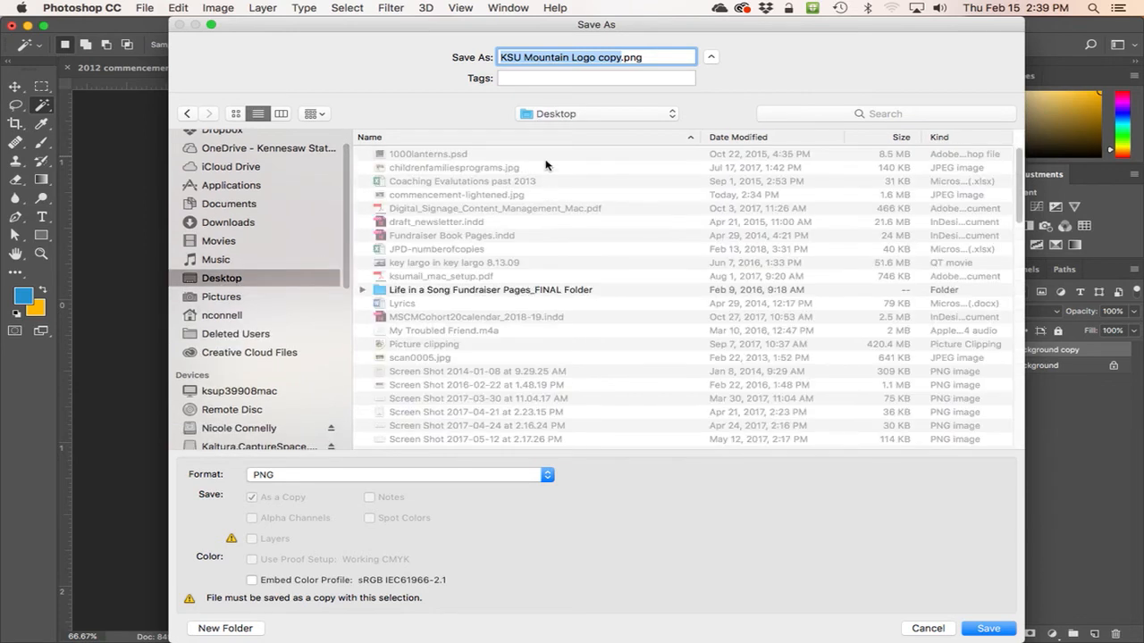
{"action": "left_click", "coordinate": [989, 629]}
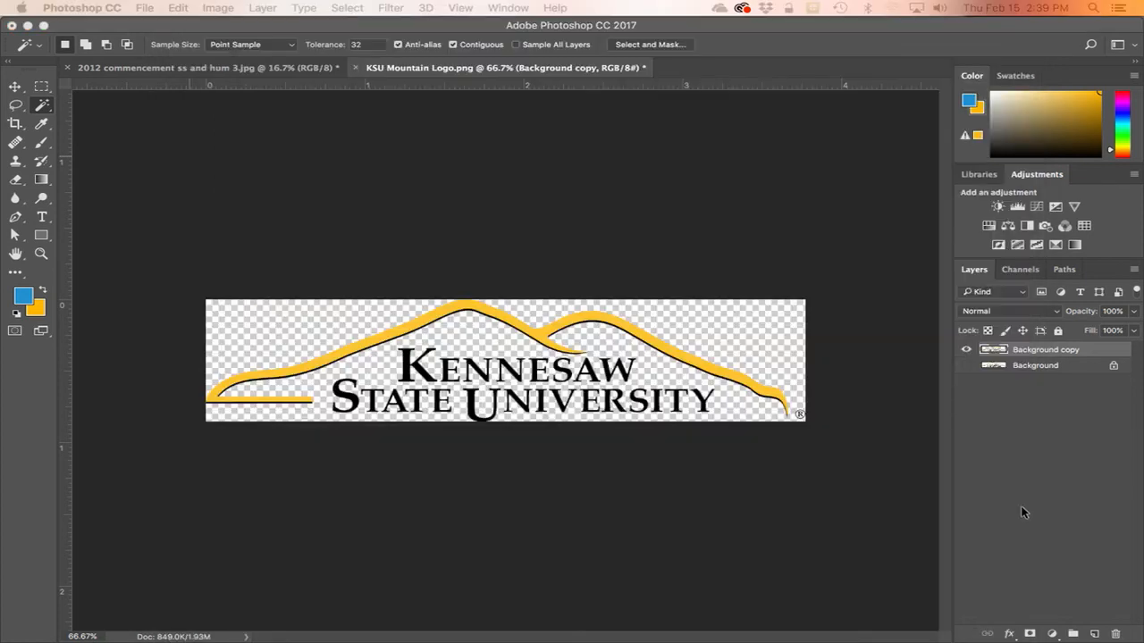
{"action": "mouse_move", "coordinate": [82, 7]}
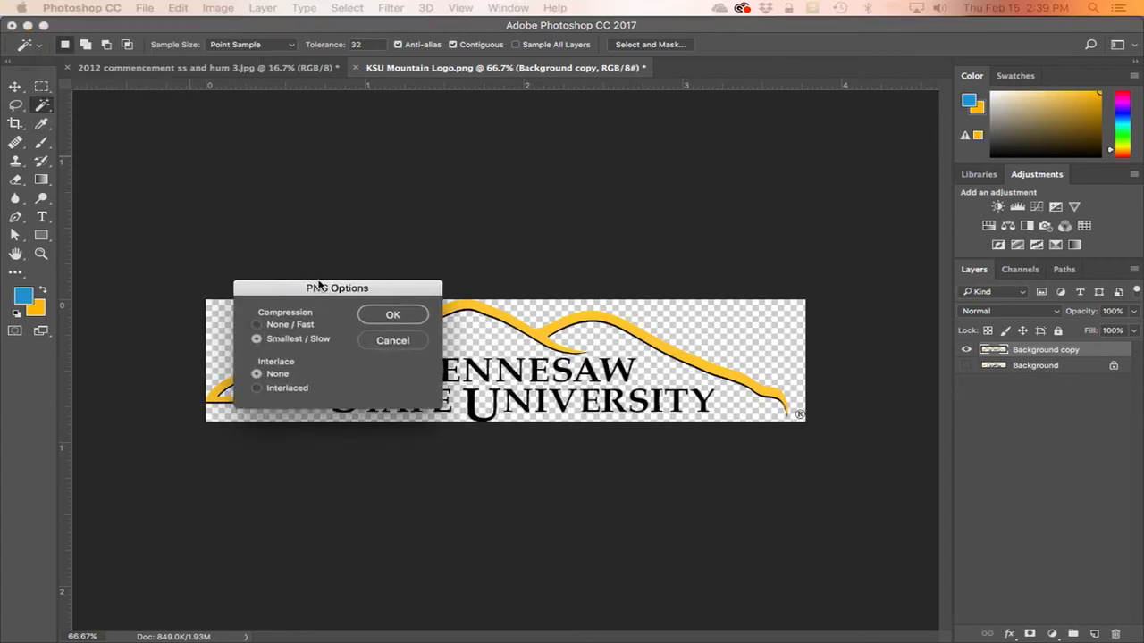
{"action": "left_click_drag", "start_coordinate": [319, 286], "coordinate": [372, 223]}
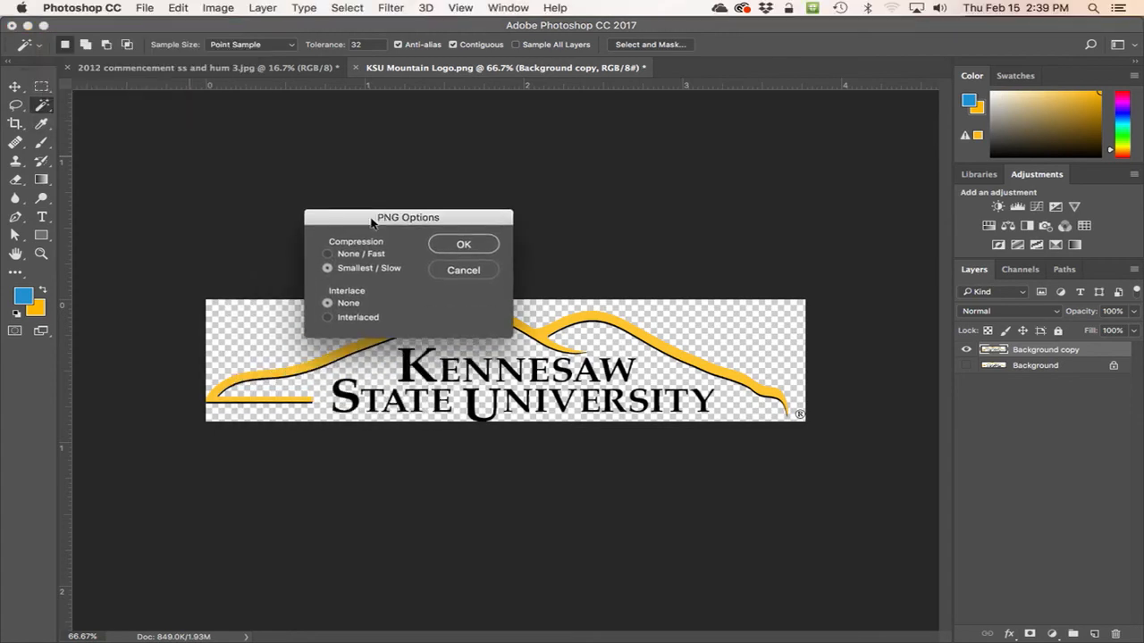
{"action": "left_click", "coordinate": [464, 245]}
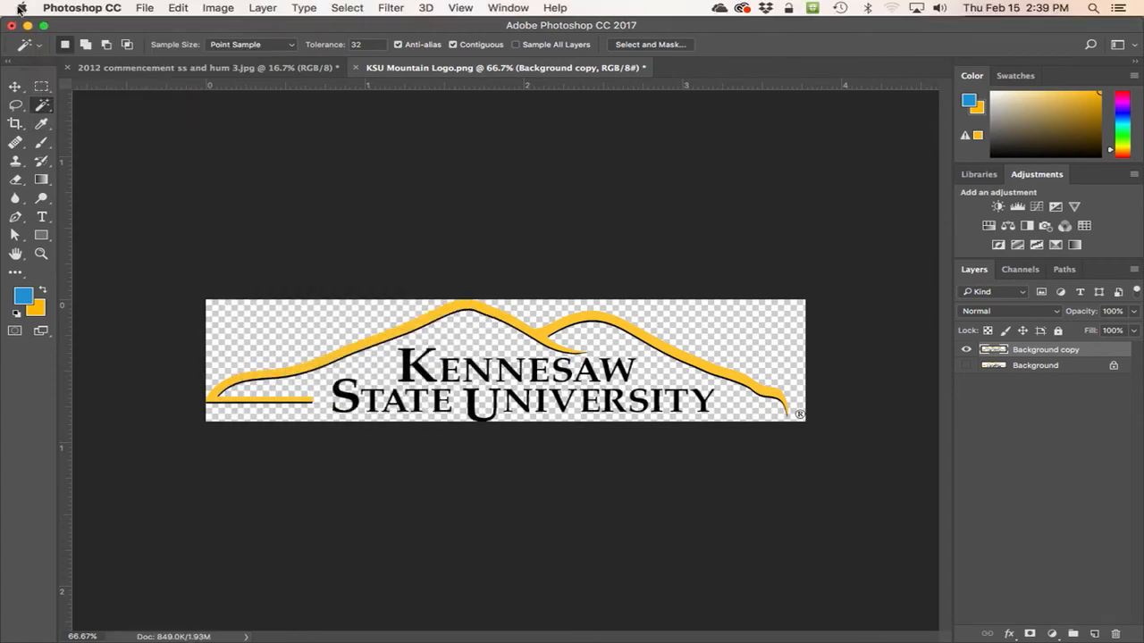
- Open KSU Mountain Logo copy.png from the Desktop
{"action": "left_click", "coordinate": [145, 7]}
{"action": "left_click", "coordinate": [169, 43]}
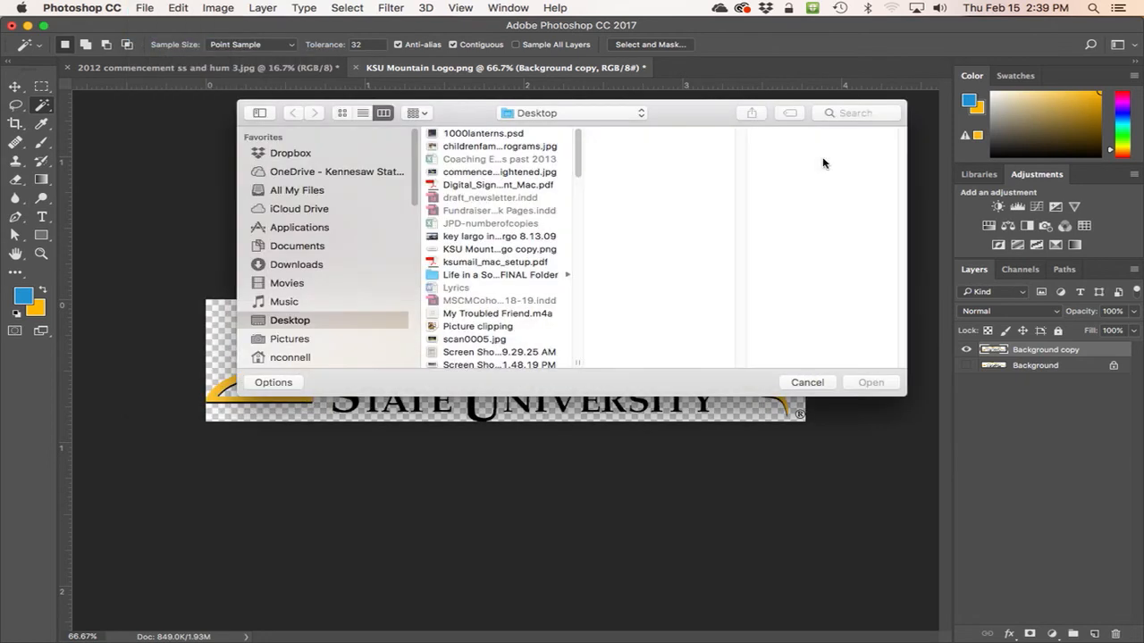
{"action": "left_click", "coordinate": [468, 251]}
{"action": "left_click", "coordinate": [870, 383]}
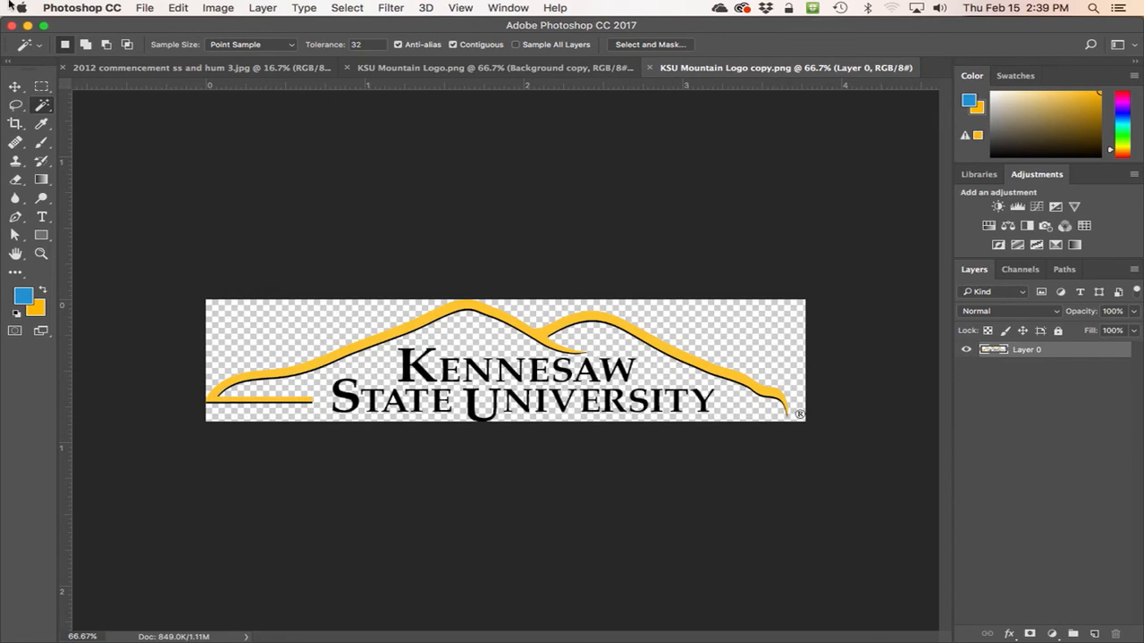
- Save the transparent logo to the Desktop as KSU Mountain Logo copy copy.jpg in JPEG format, quality 8 (High), Progressive with 3 scans
{"action": "left_click", "coordinate": [145, 9]}
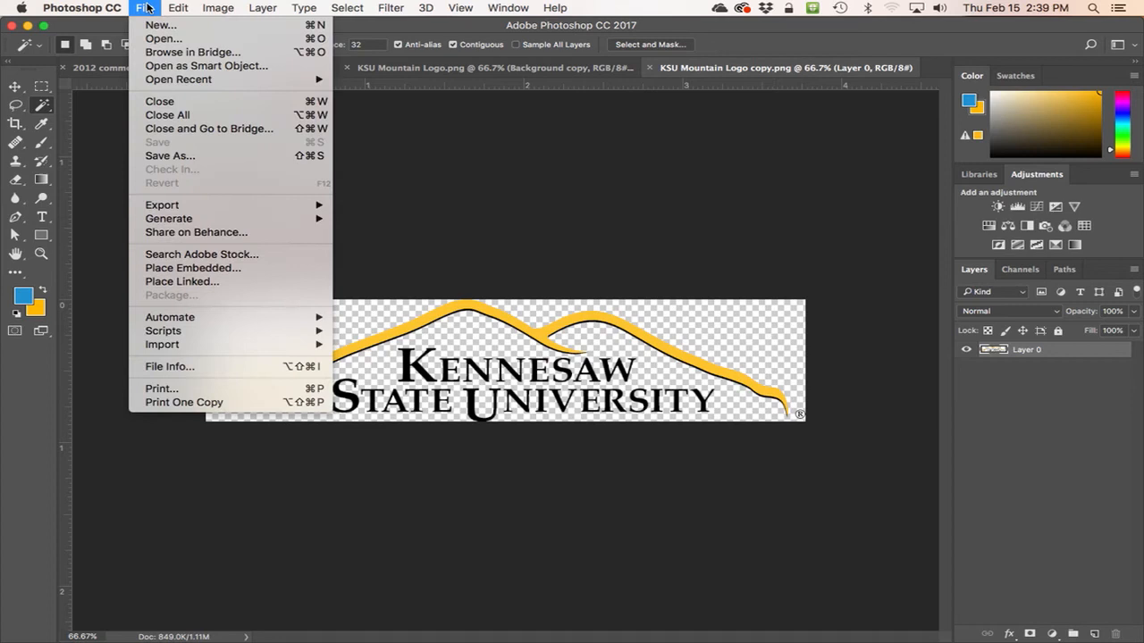
{"action": "left_click", "coordinate": [169, 157]}
{"action": "left_click", "coordinate": [474, 476]}
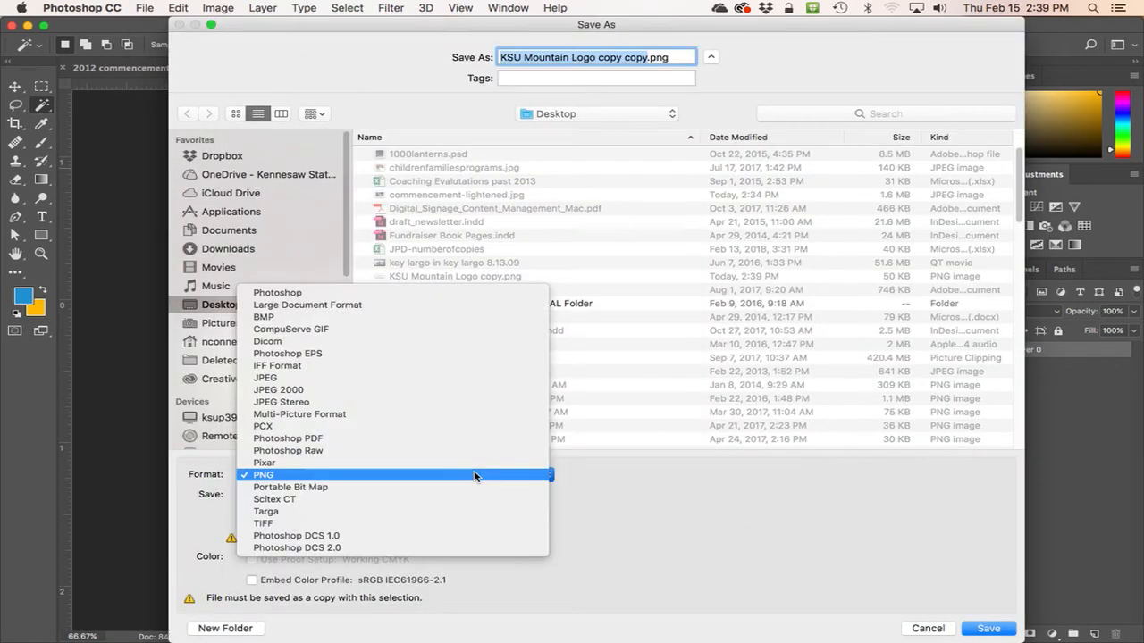
{"action": "left_click", "coordinate": [410, 377]}
{"action": "left_click", "coordinate": [988, 628]}
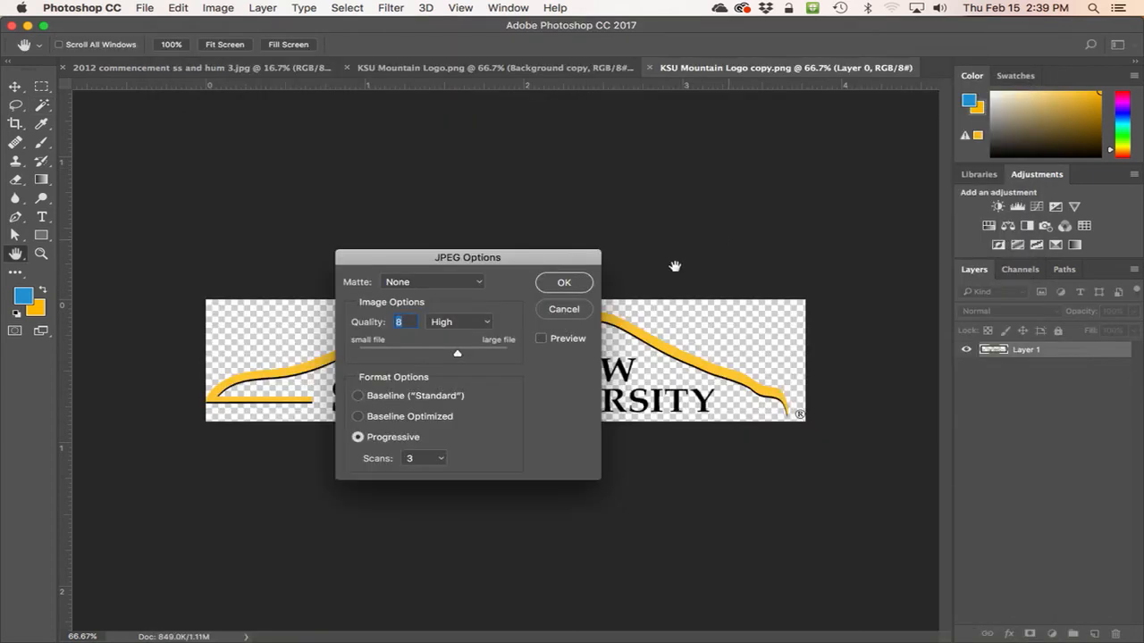
{"action": "left_click", "coordinate": [574, 284]}
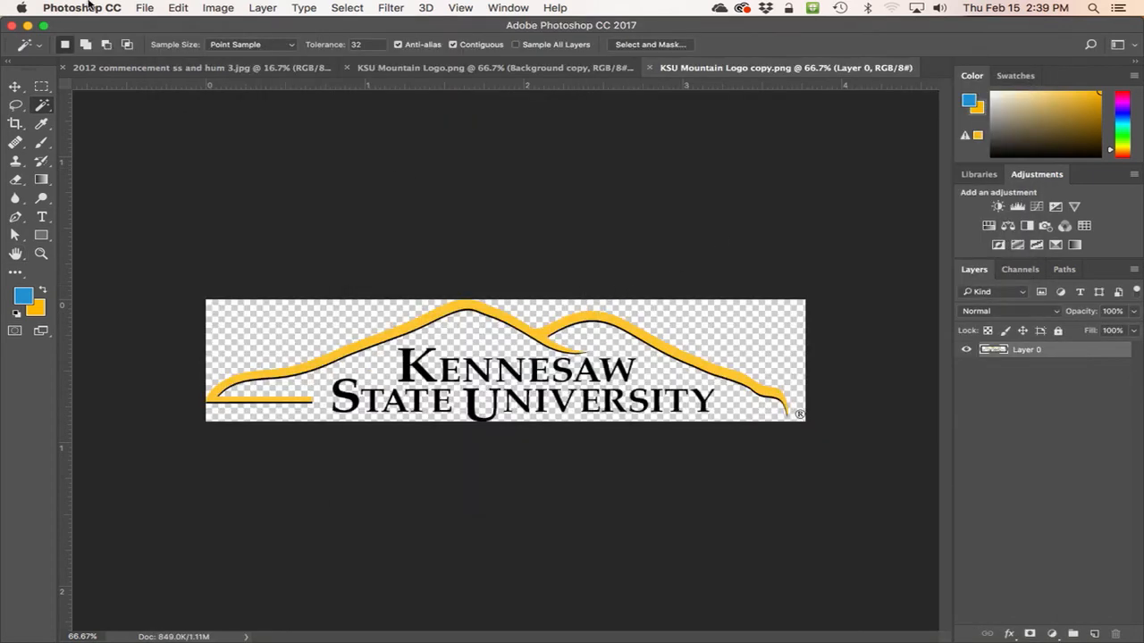
- Open KSU Mountain Logo copy copy.jpg from the Desktop to check how its background was saved
{"action": "left_click", "coordinate": [145, 7]}
{"action": "left_click", "coordinate": [154, 41]}
{"action": "left_click", "coordinate": [508, 253]}
{"action": "left_click", "coordinate": [868, 382]}
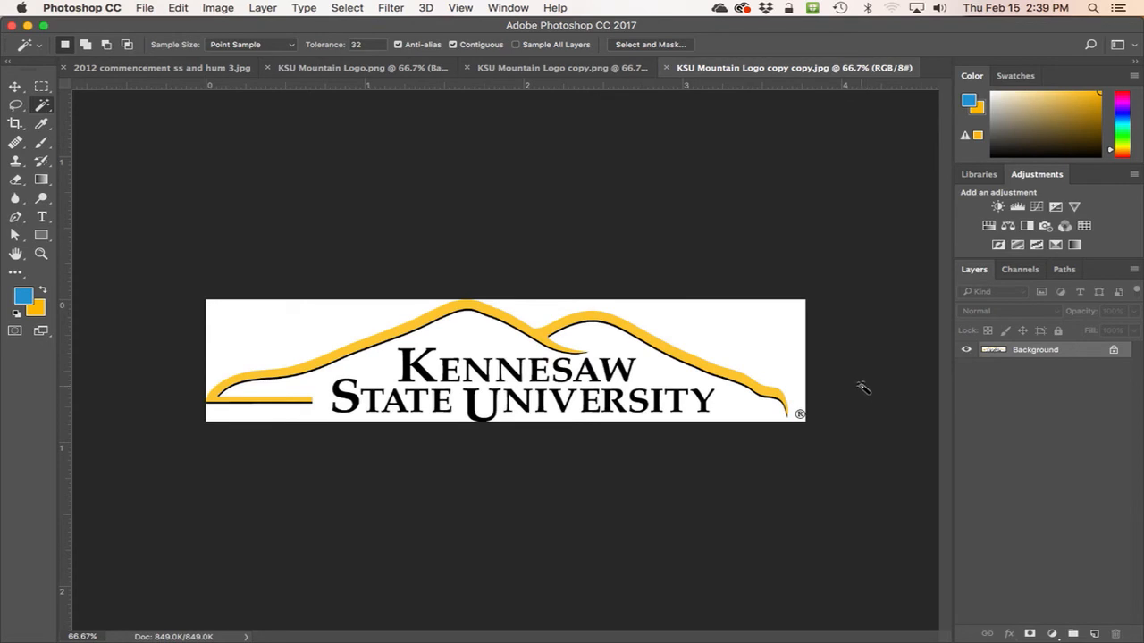
- Close the JPEG copy, the PNG copy and KSU Mountain Logo.png, discarding the changes to the original logo document
{"action": "left_click", "coordinate": [667, 69]}
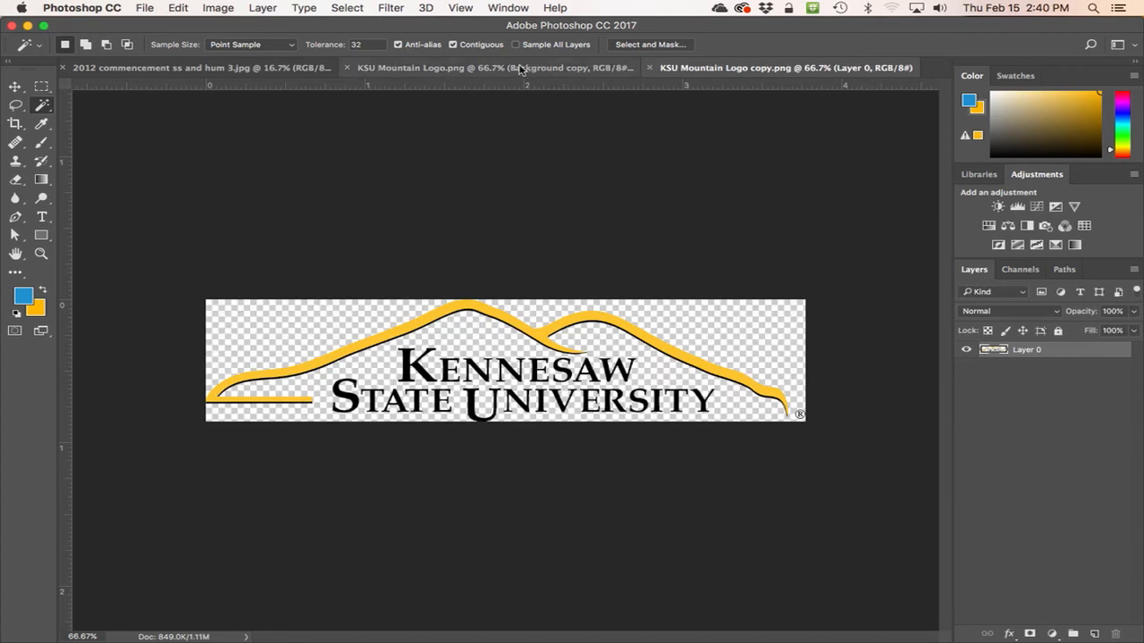
{"action": "left_click", "coordinate": [651, 69]}
{"action": "left_click", "coordinate": [354, 69]}
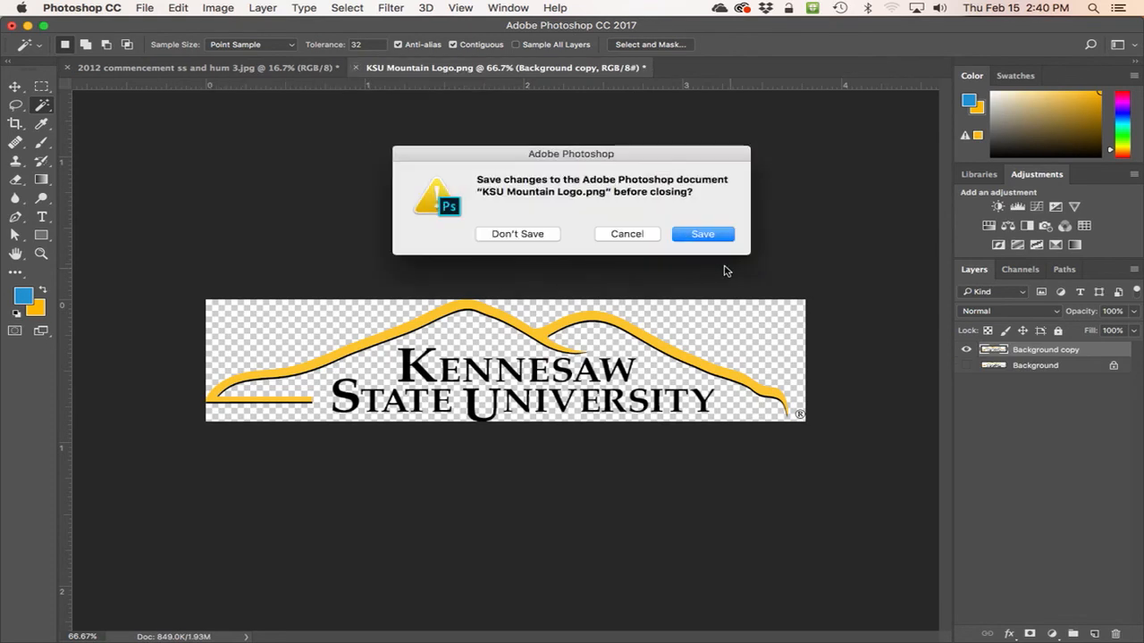
{"action": "left_click", "coordinate": [518, 234]}
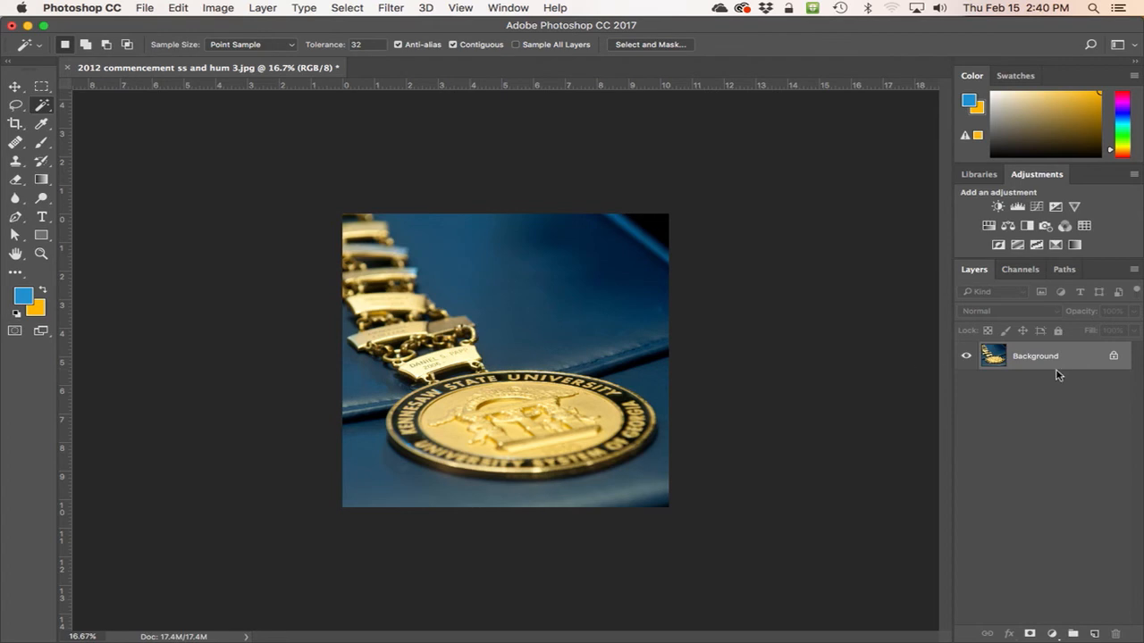
- Duplicate the commencement photo's Background layer and hide the original layer
{"action": "left_click_drag", "start_coordinate": [1079, 359], "coordinate": [1094, 631]}
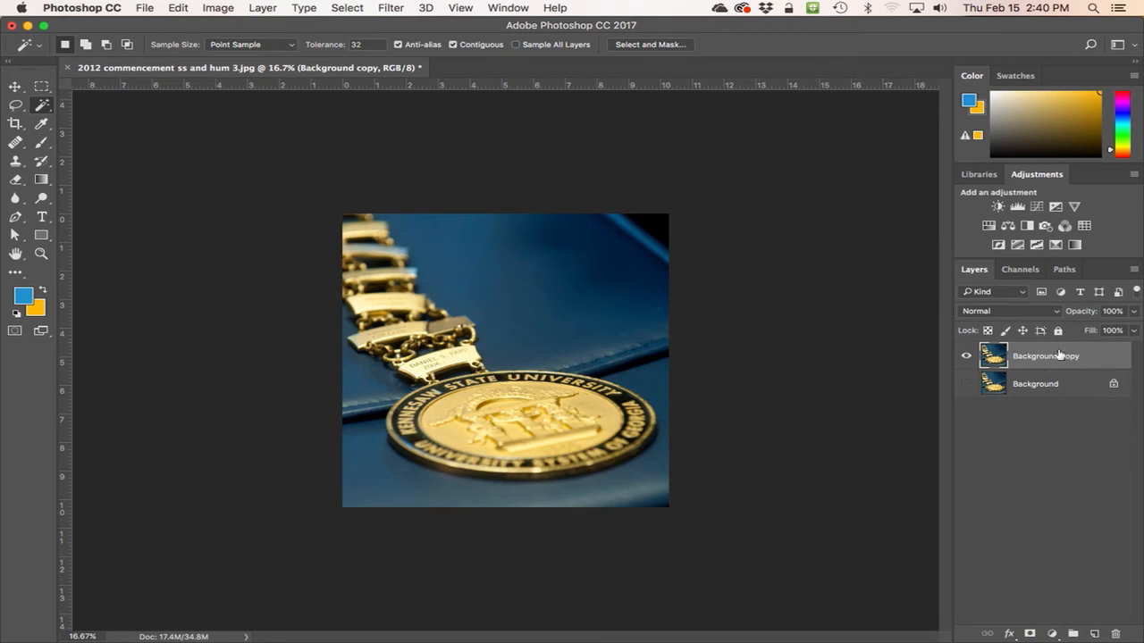
- Try to delete the blue background around the chain and medallion on the copied layer using Magic Wand selections, and deselect
{"action": "left_click", "coordinate": [535, 309]}
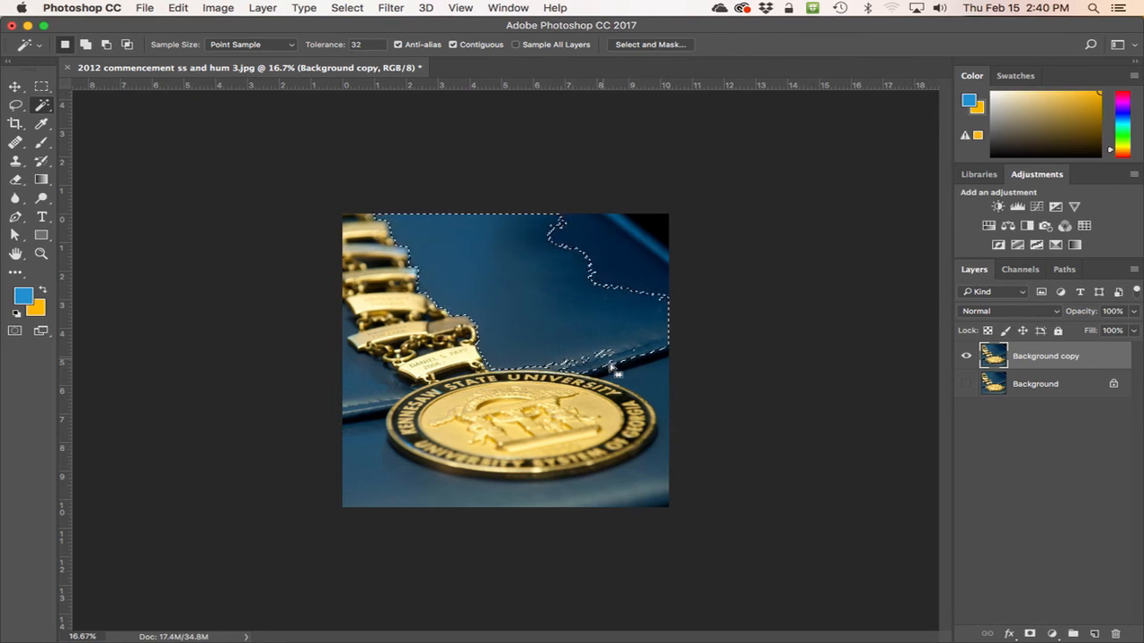
{"action": "key", "text": "Delete"}
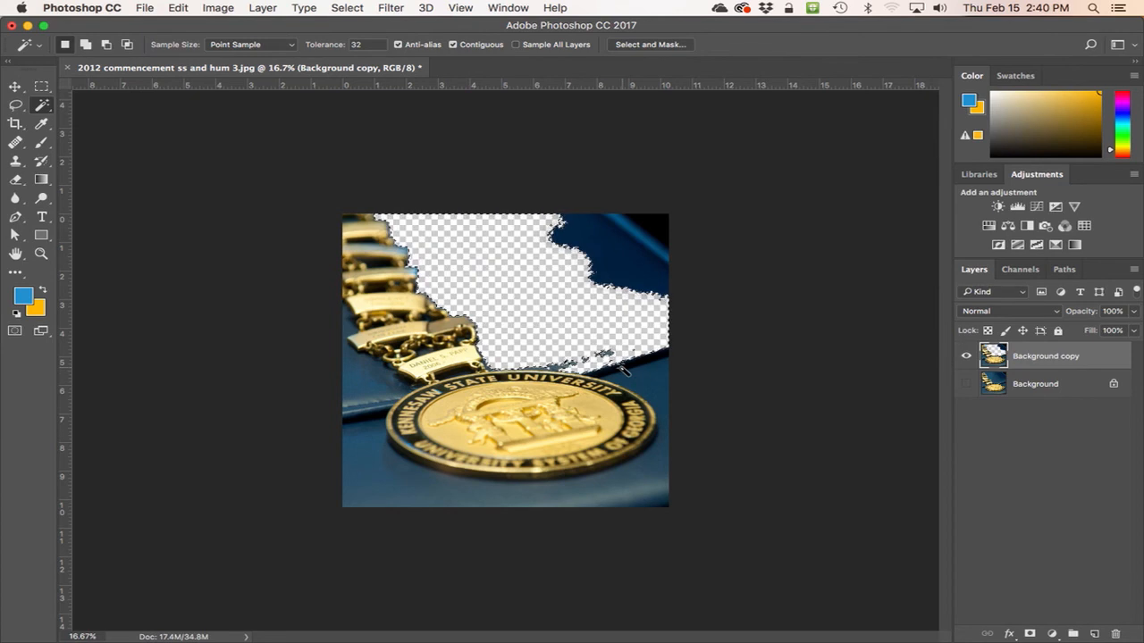
{"action": "left_click", "coordinate": [662, 420]}
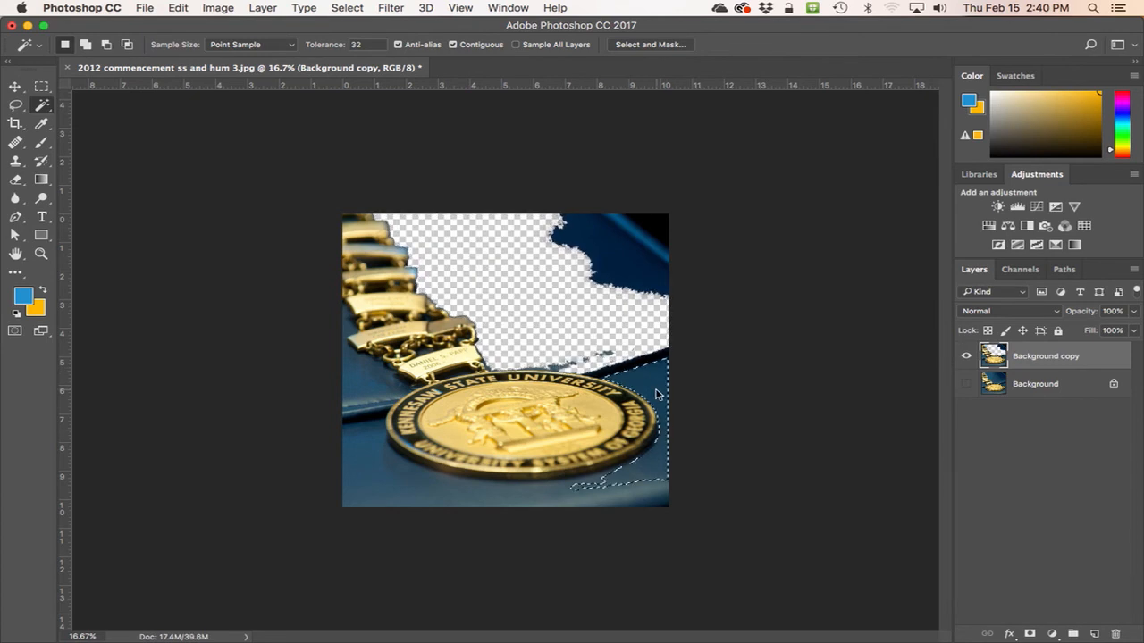
{"action": "left_click", "coordinate": [377, 481], "text": "shift"}
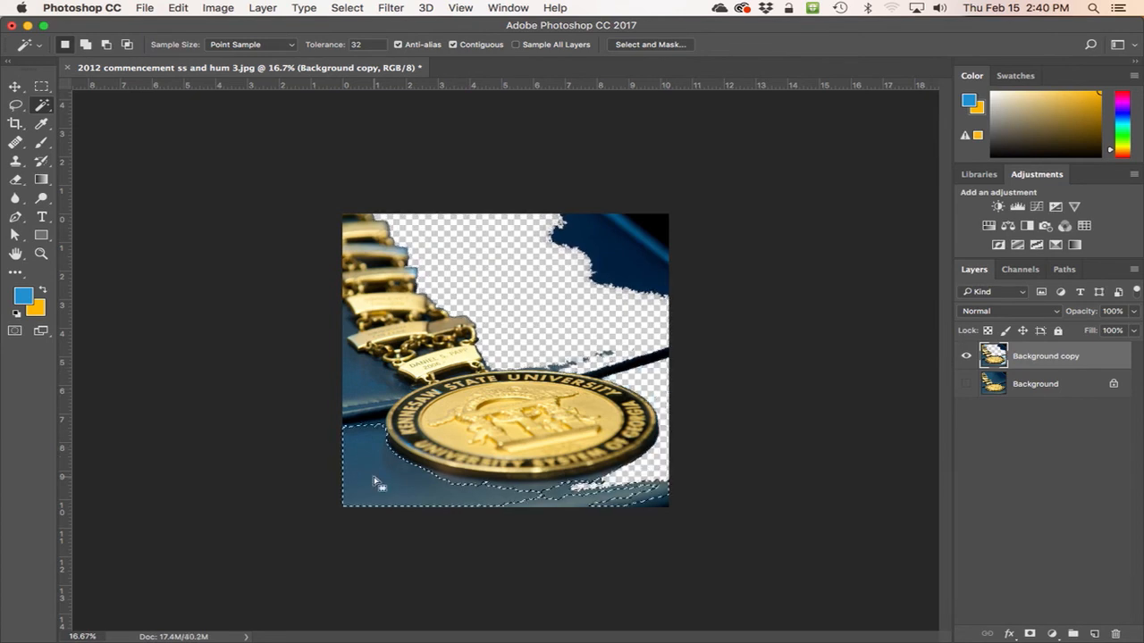
{"action": "key", "text": "Delete"}
{"action": "left_click", "coordinate": [356, 388]}
{"action": "key", "text": "Delete"}
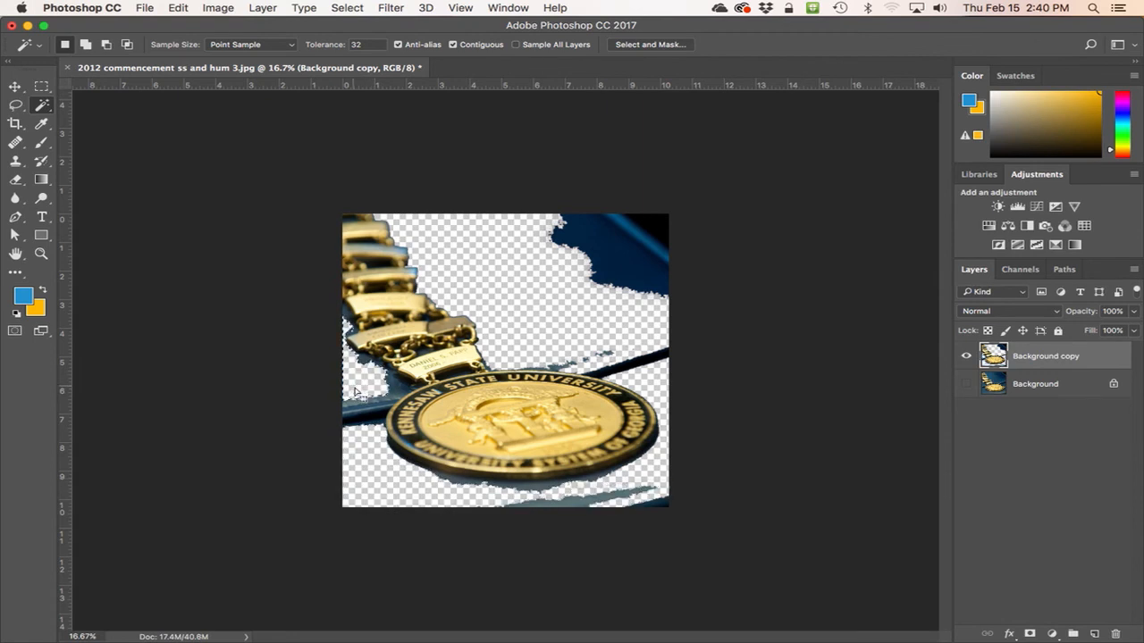
{"action": "left_click", "coordinate": [625, 264]}
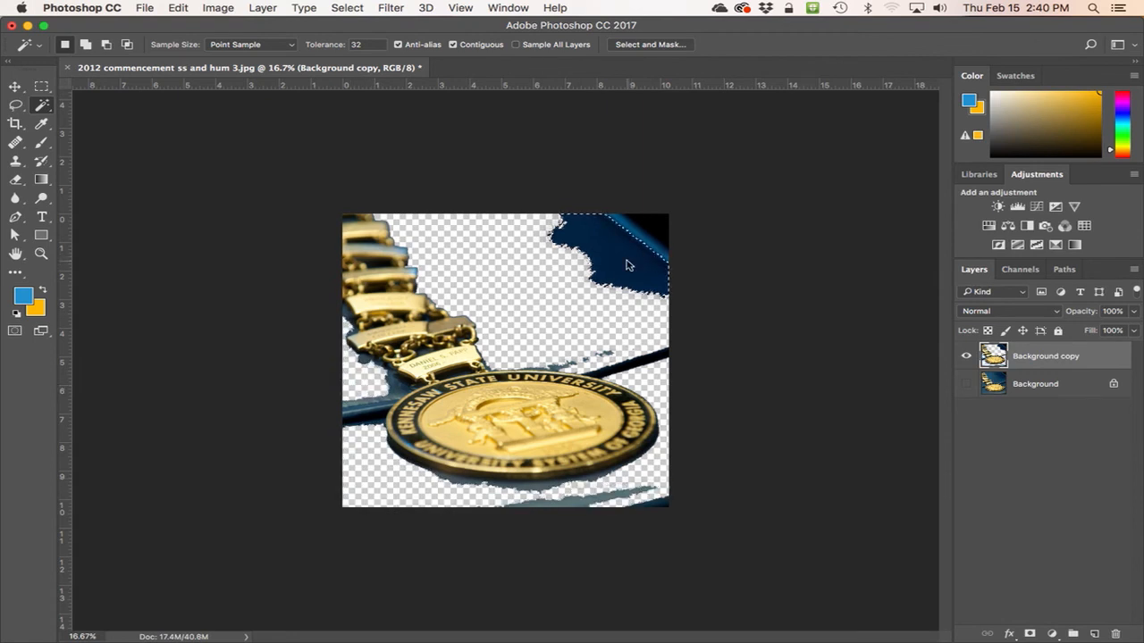
{"action": "key", "text": "Delete"}
{"action": "key", "text": "super+d"}
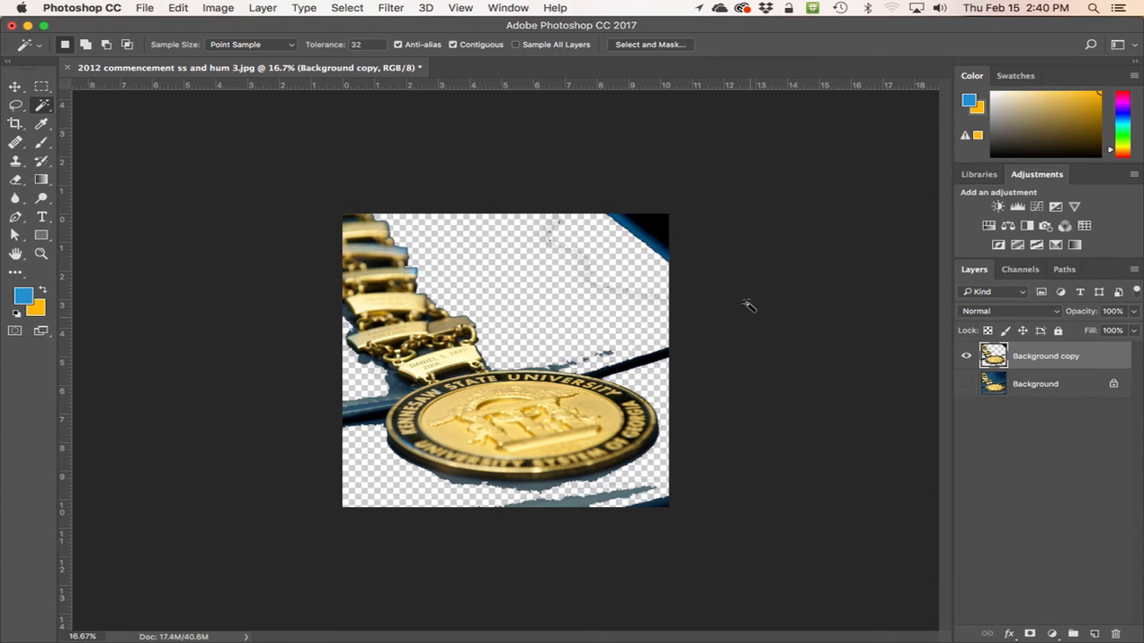
- Undo all the Magic Wand deletions on the copied layer one step at a time, and clear the remaining selection
{"action": "left_click", "coordinate": [178, 8]}
{"action": "left_click", "coordinate": [192, 51]}
{"action": "left_click", "coordinate": [178, 8]}
{"action": "left_click", "coordinate": [187, 52]}
{"action": "left_click", "coordinate": [177, 8]}
{"action": "left_click", "coordinate": [188, 51]}
{"action": "left_click", "coordinate": [178, 8]}
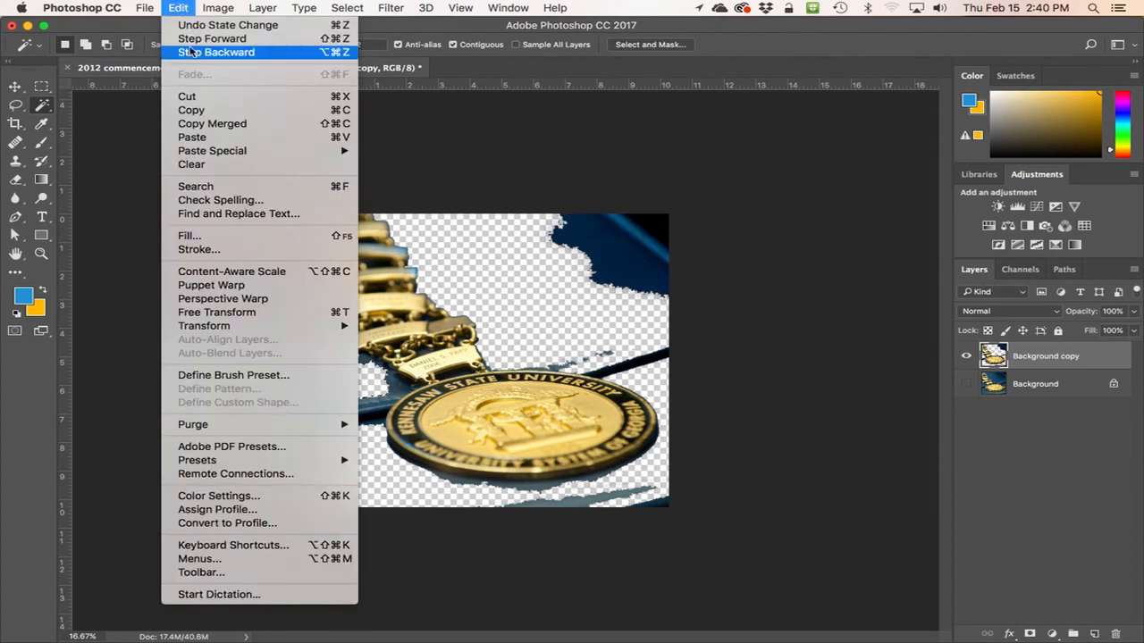
{"action": "left_click", "coordinate": [187, 52]}
{"action": "left_click", "coordinate": [183, 8]}
{"action": "left_click", "coordinate": [192, 52]}
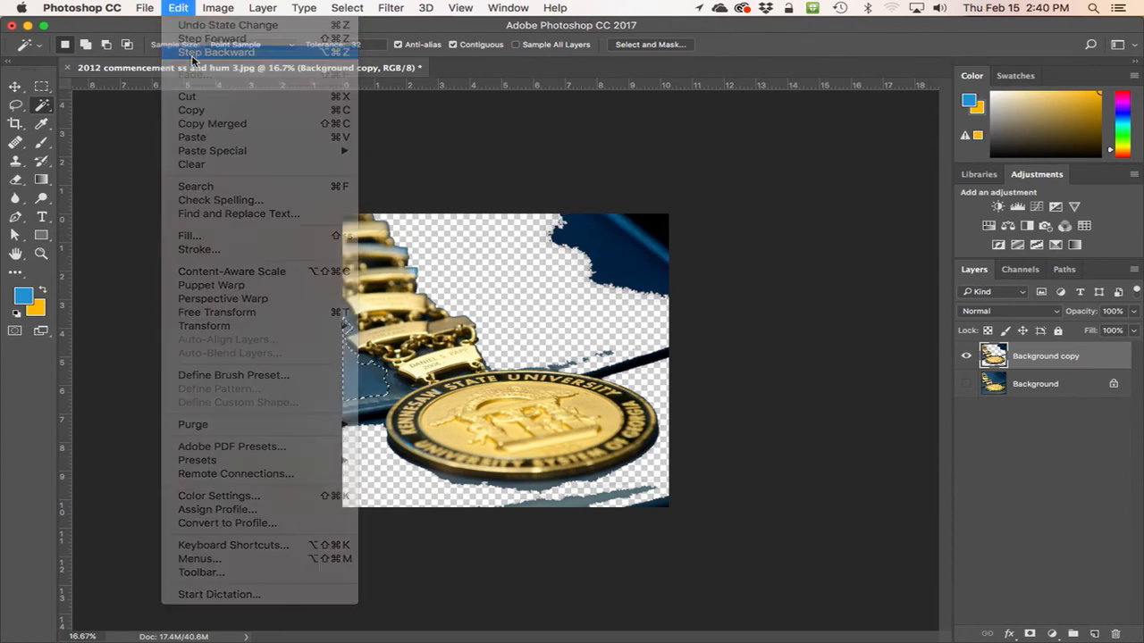
{"action": "left_click", "coordinate": [178, 8]}
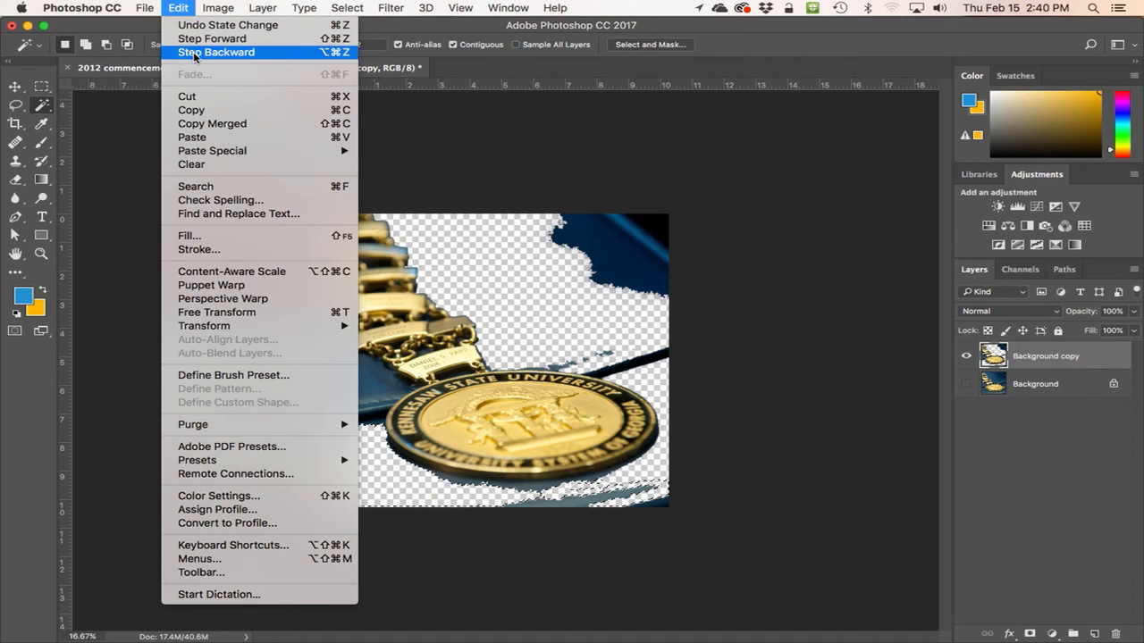
{"action": "left_click", "coordinate": [193, 53]}
{"action": "left_click", "coordinate": [185, 9]}
{"action": "left_click", "coordinate": [205, 51]}
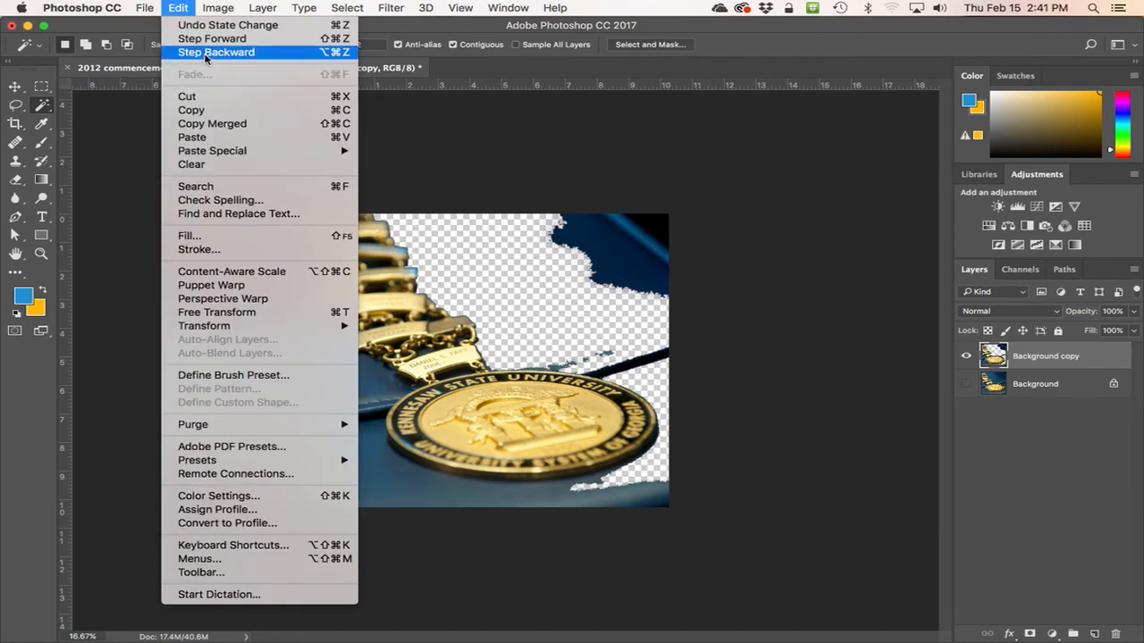
{"action": "left_click", "coordinate": [179, 7]}
{"action": "left_click", "coordinate": [206, 51]}
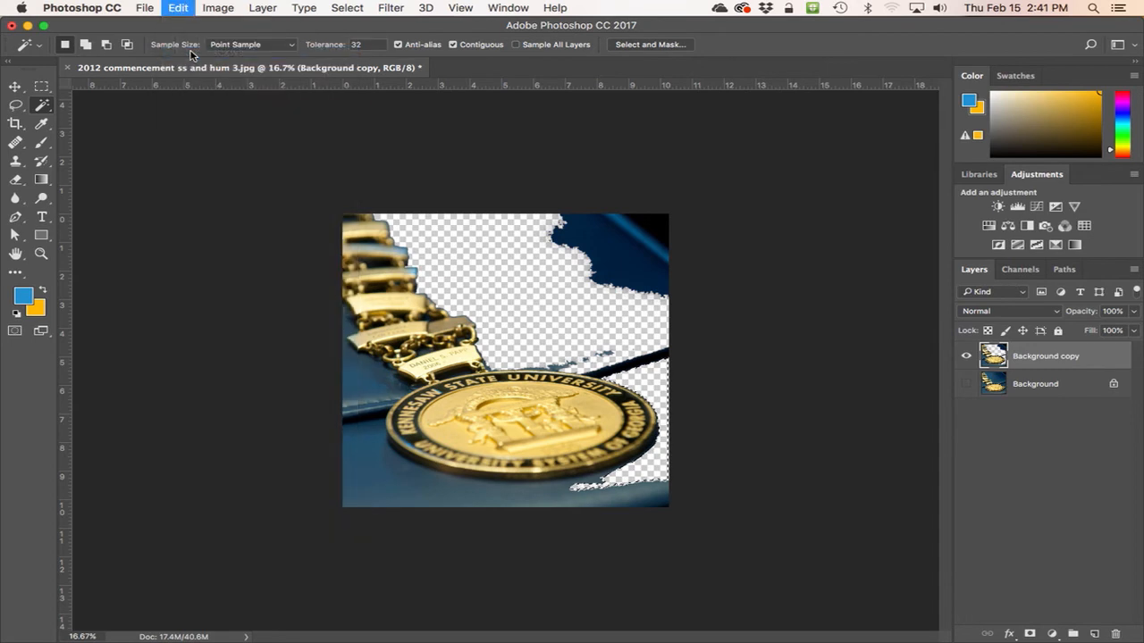
{"action": "left_click", "coordinate": [176, 9]}
{"action": "left_click", "coordinate": [207, 51]}
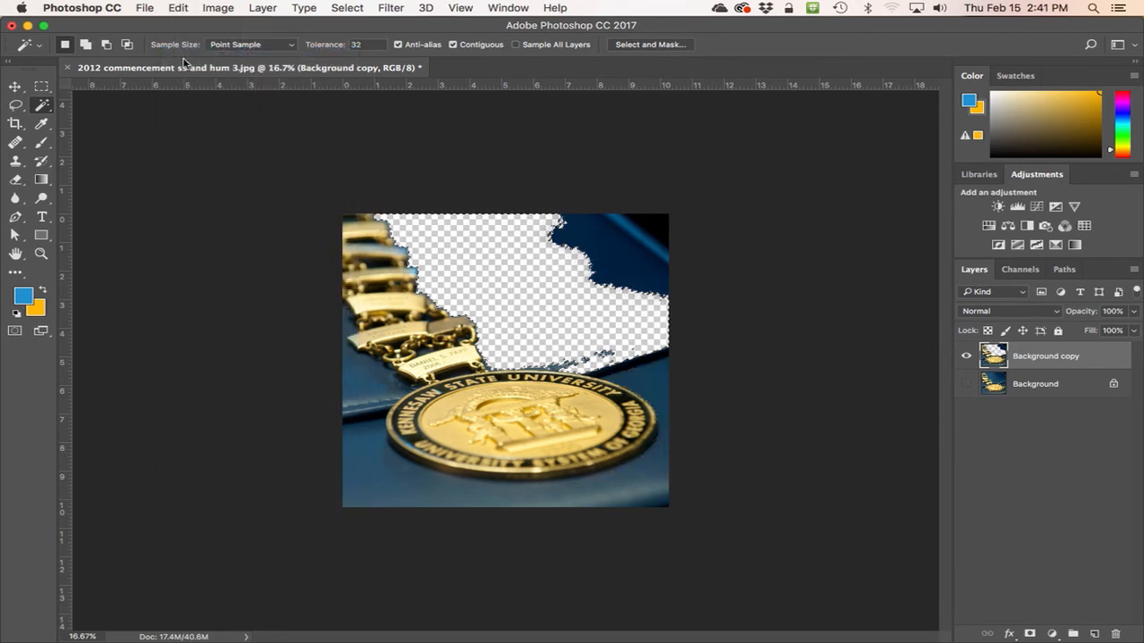
{"action": "left_click", "coordinate": [183, 7]}
{"action": "left_click", "coordinate": [192, 52]}
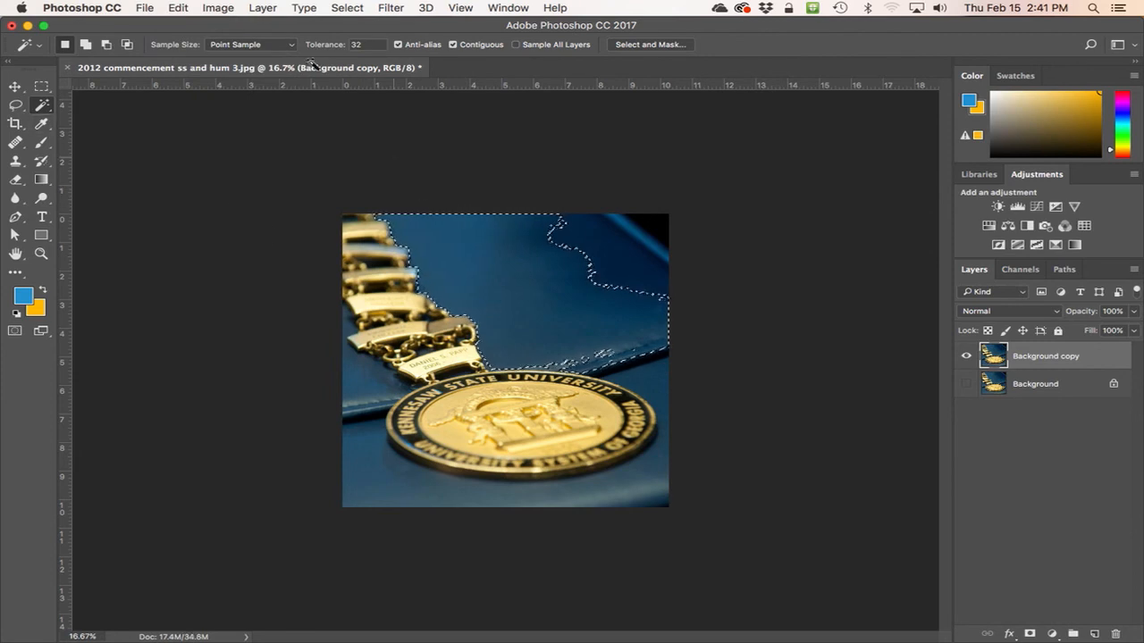
{"action": "left_click", "coordinate": [357, 8]}
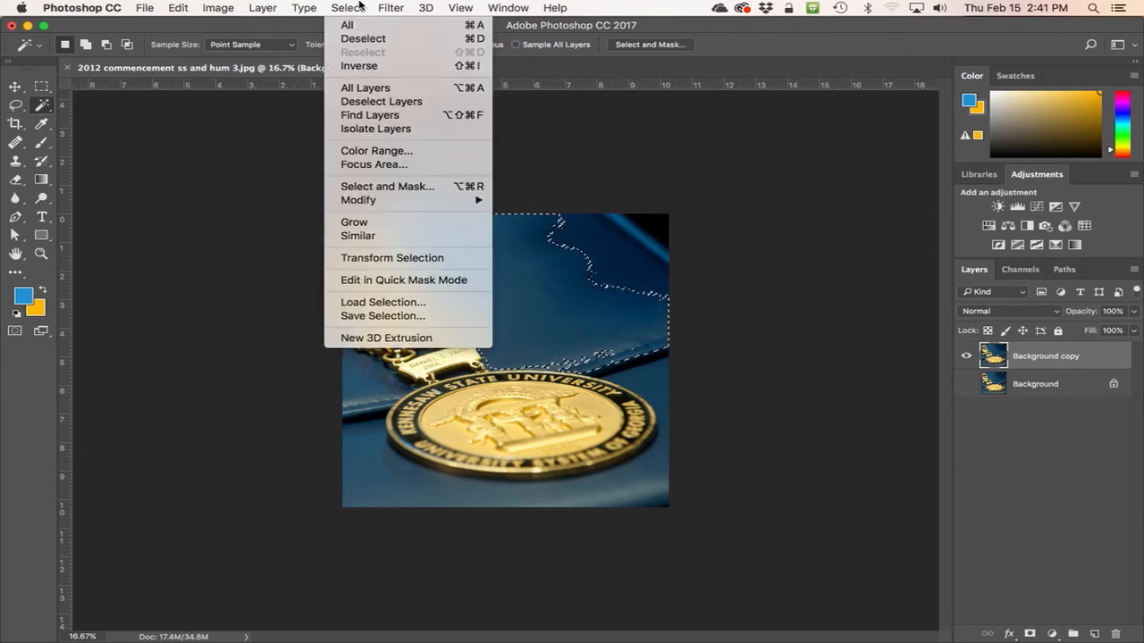
{"action": "left_click", "coordinate": [384, 41]}
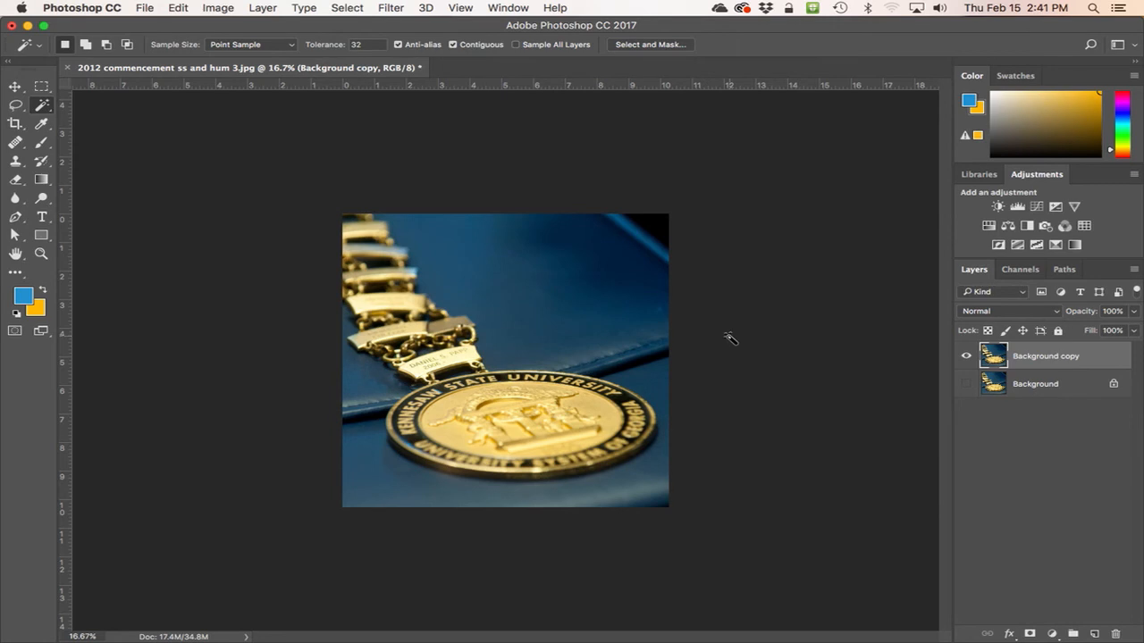
- Trace the right edge of the chain with the Polygonal Lasso, starting where the chain meets the photo's top edge
{"action": "left_click", "coordinate": [15, 107]}
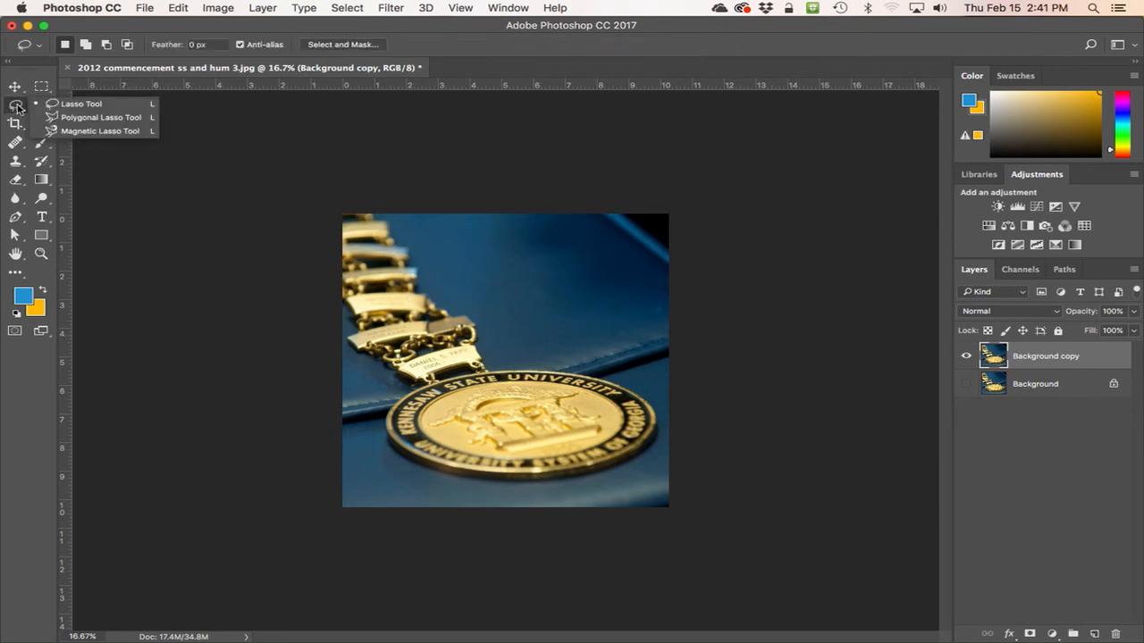
{"action": "left_click", "coordinate": [102, 117]}
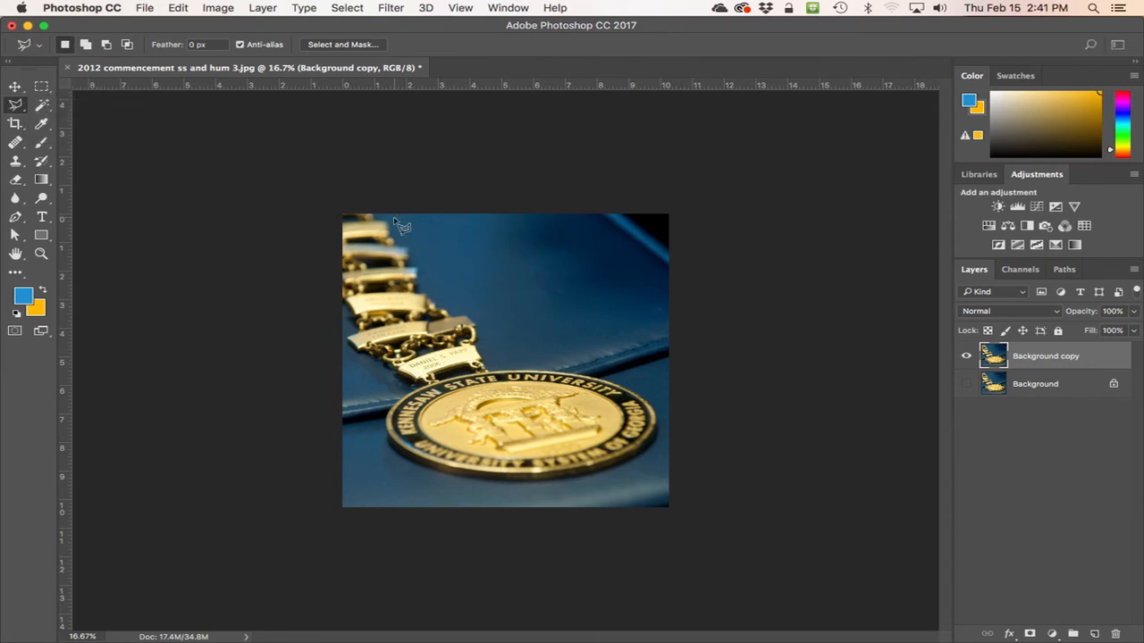
{"action": "left_click", "coordinate": [457, 9]}
{"action": "mouse_move", "coordinate": [465, 26]}
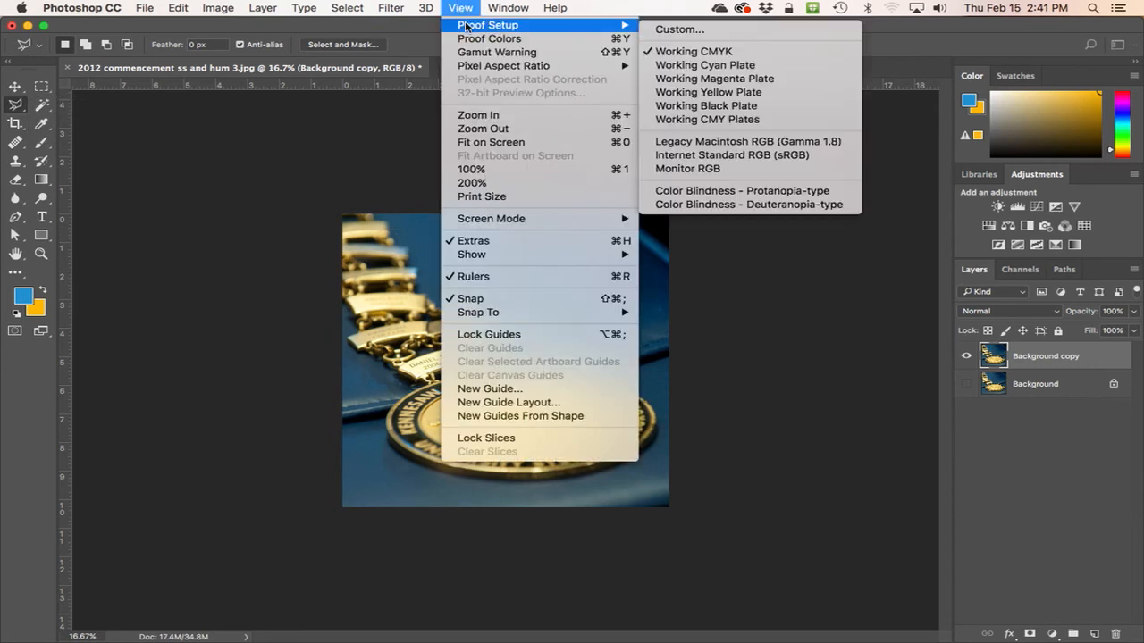
{"action": "left_click", "coordinate": [487, 114]}
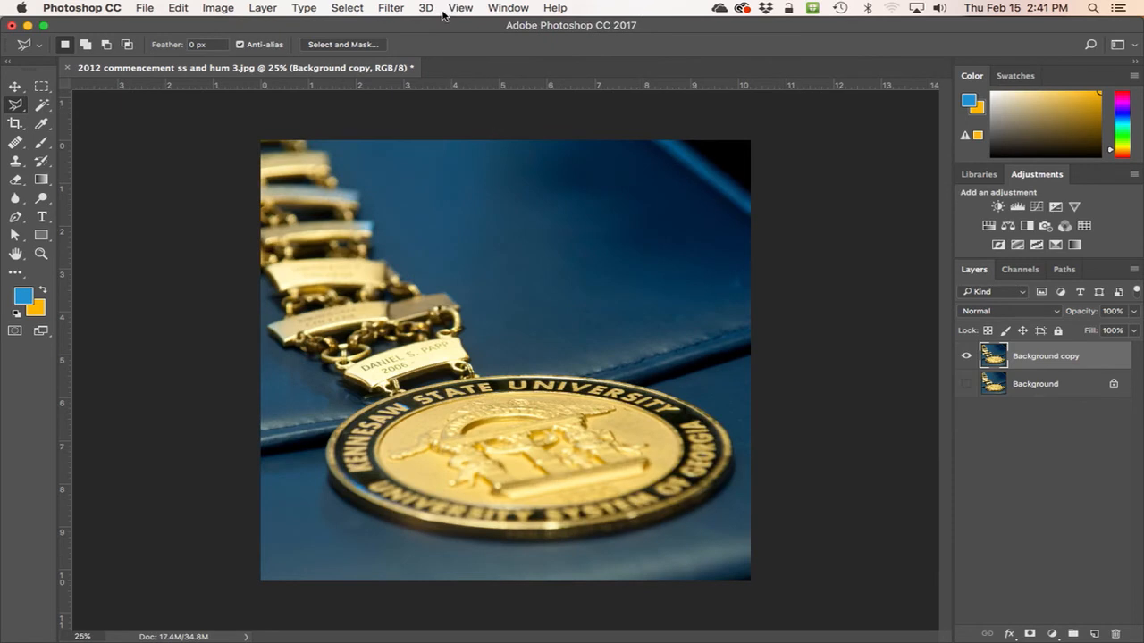
{"action": "left_click", "coordinate": [459, 9]}
{"action": "left_click", "coordinate": [473, 113]}
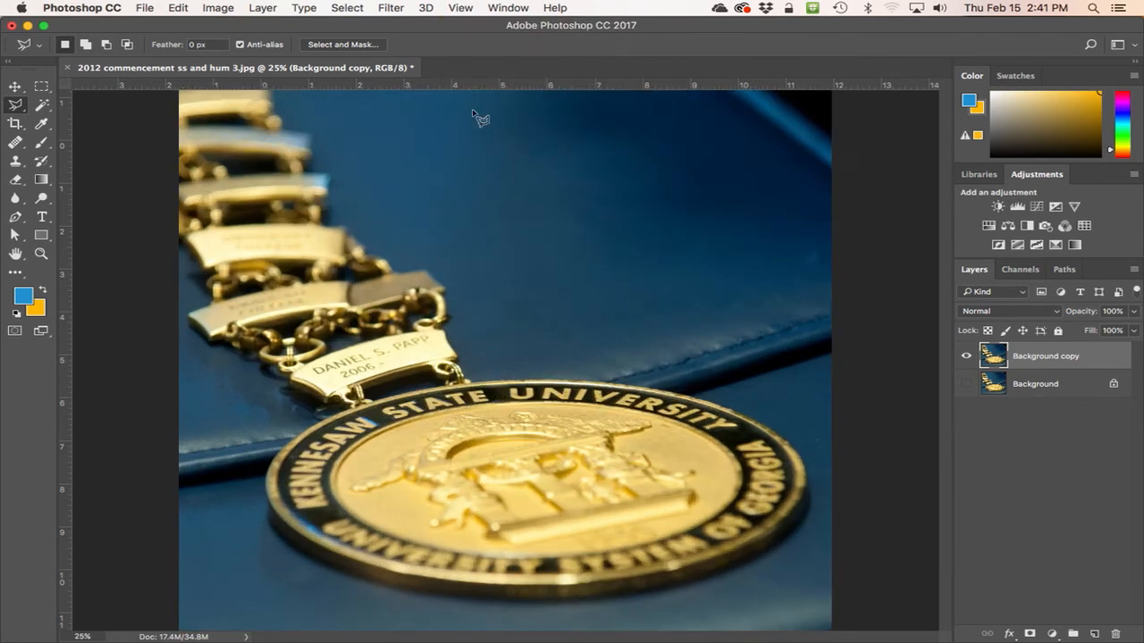
{"action": "scroll", "coordinate": [300, 241], "scroll_direction": "up", "scroll_amount": 3}
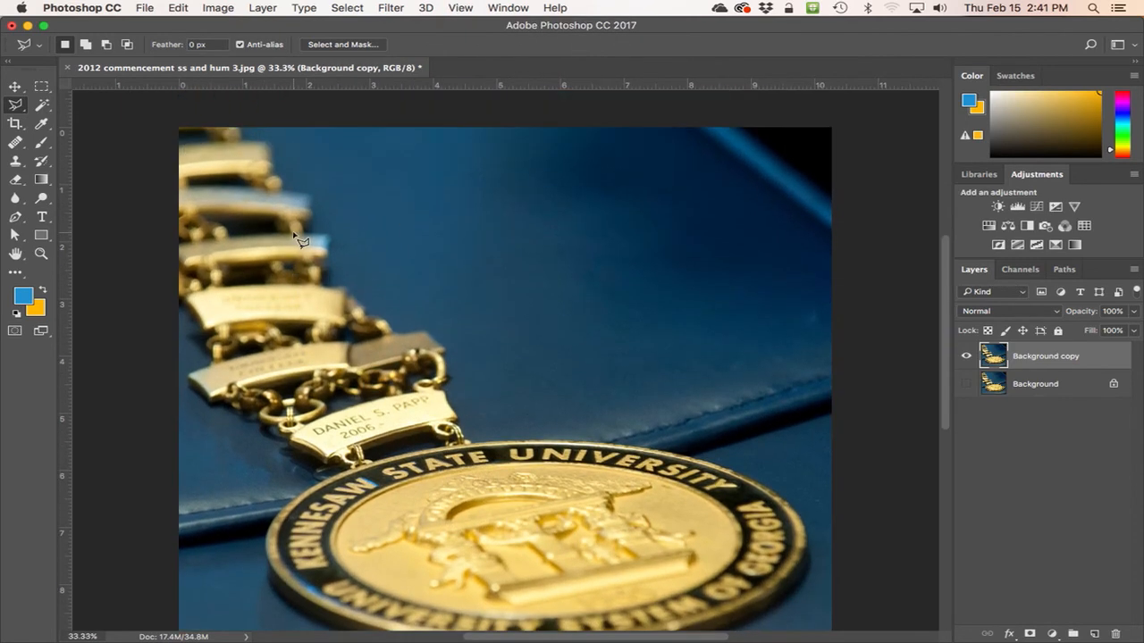
{"action": "left_click", "coordinate": [238, 130]}
{"action": "left_click", "coordinate": [267, 140]}
{"action": "left_click", "coordinate": [271, 176]}
{"action": "left_click", "coordinate": [280, 190]}
{"action": "left_click", "coordinate": [312, 195]}
{"action": "left_click", "coordinate": [306, 234]}
{"action": "left_click", "coordinate": [330, 236]}
{"action": "left_click", "coordinate": [325, 282]}
{"action": "left_click", "coordinate": [348, 292]}
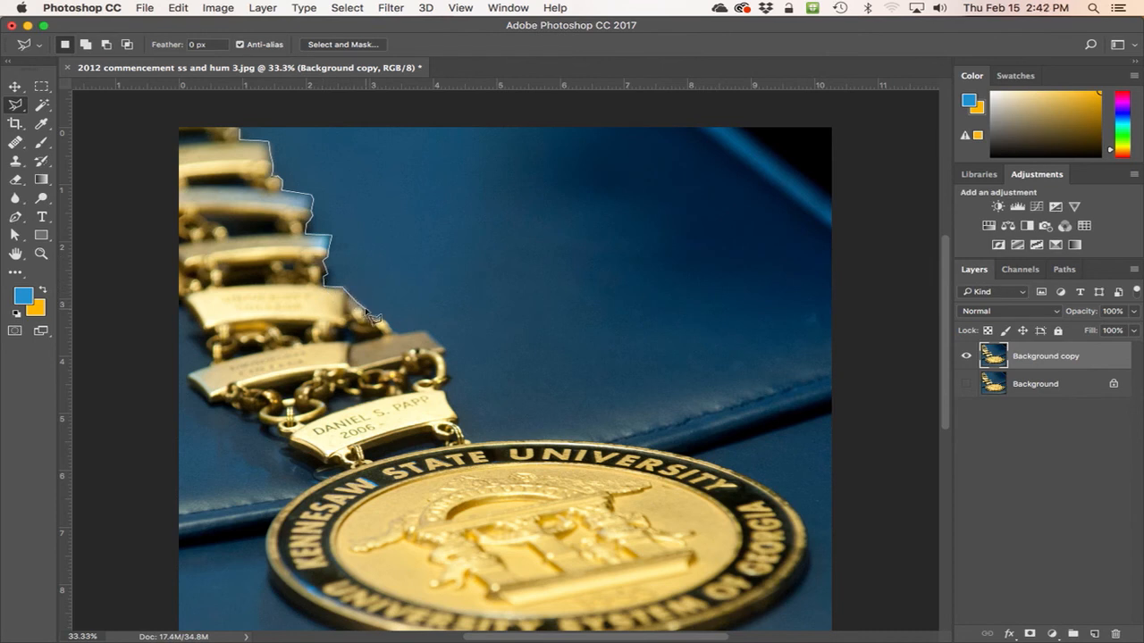
{"action": "left_click", "coordinate": [368, 316]}
{"action": "left_click", "coordinate": [383, 320]}
{"action": "left_click", "coordinate": [398, 334]}
{"action": "left_click", "coordinate": [429, 335]}
{"action": "left_click", "coordinate": [441, 353]}
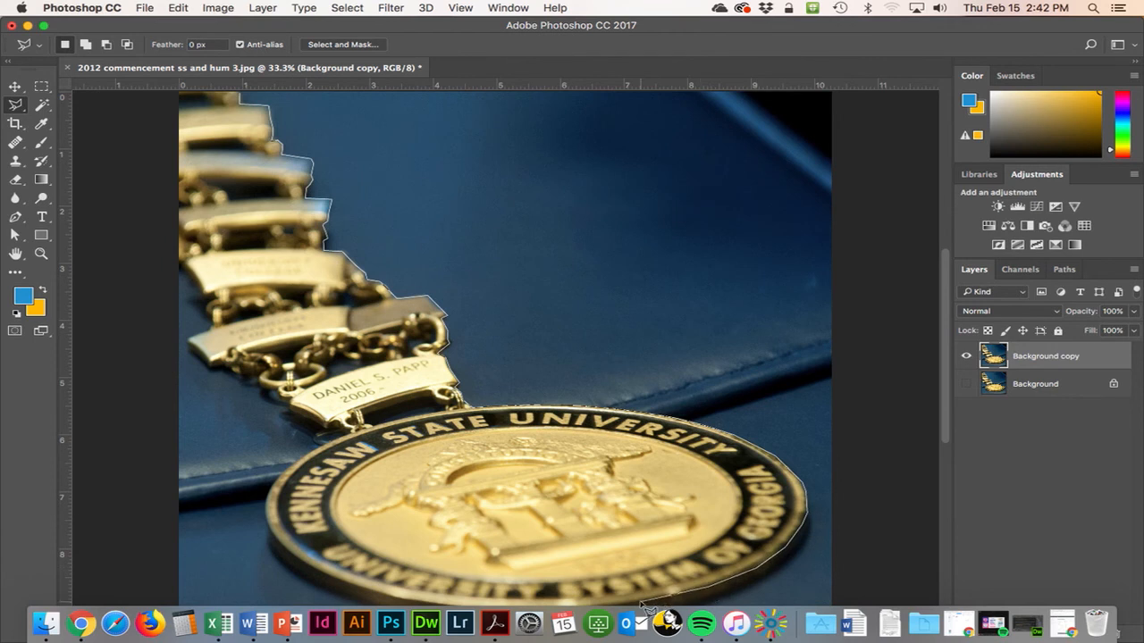
- Continue the lasso outline around the medallion and up the chain's left edge, closing the selection at its starting point
{"action": "scroll", "coordinate": [640, 603], "scroll_direction": "down", "scroll_amount": 3}
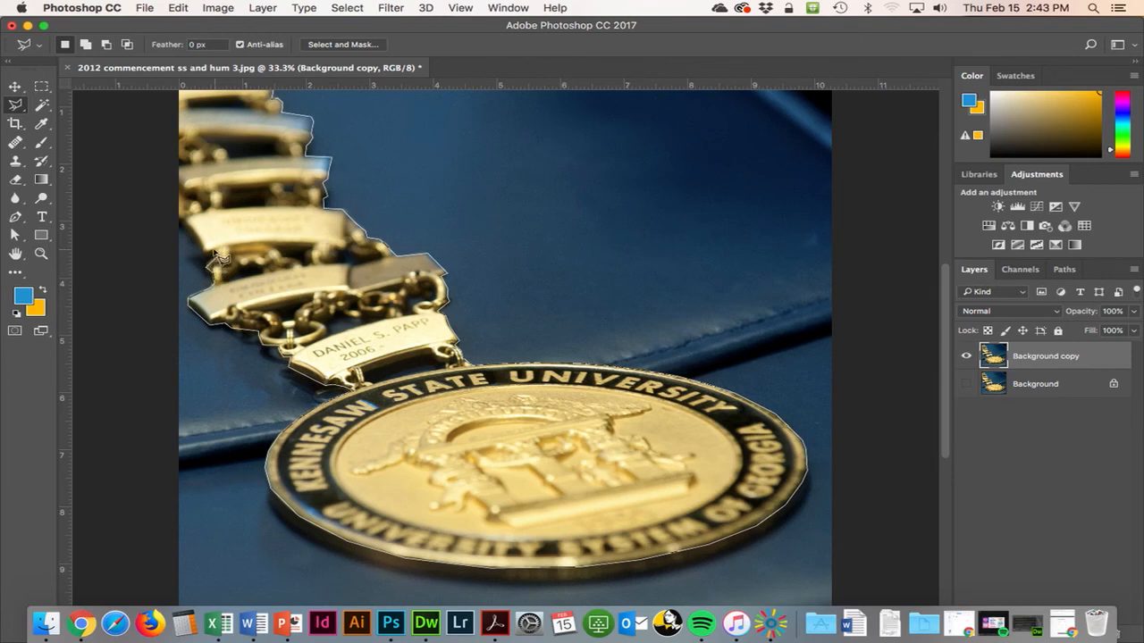
{"action": "left_click", "coordinate": [182, 219]}
{"action": "left_click", "coordinate": [180, 147]}
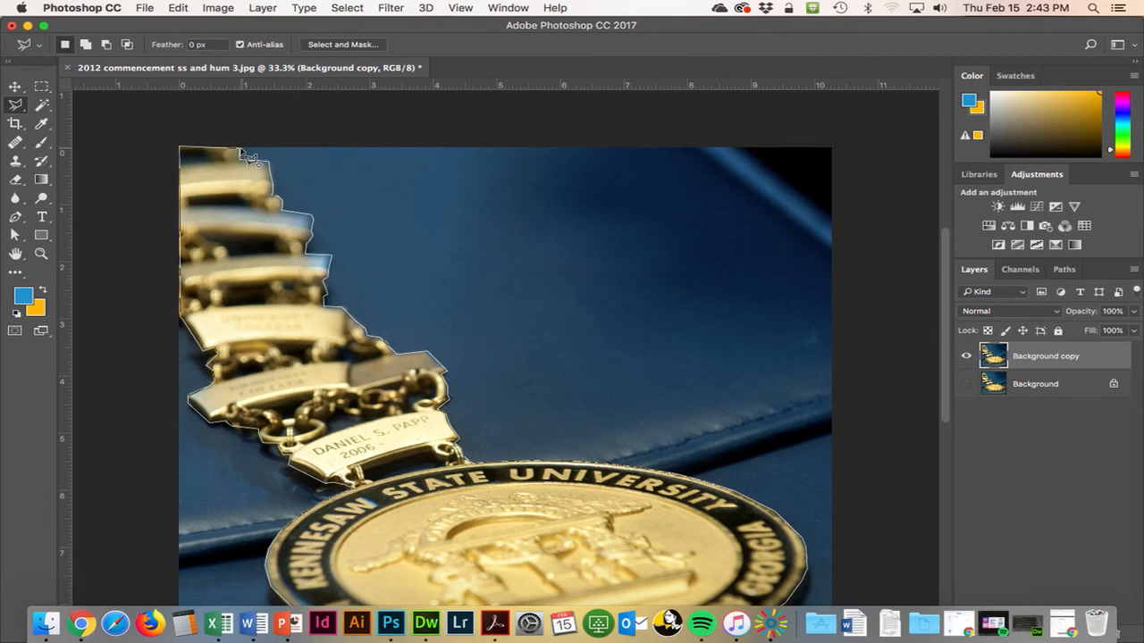
{"action": "left_click", "coordinate": [242, 154]}
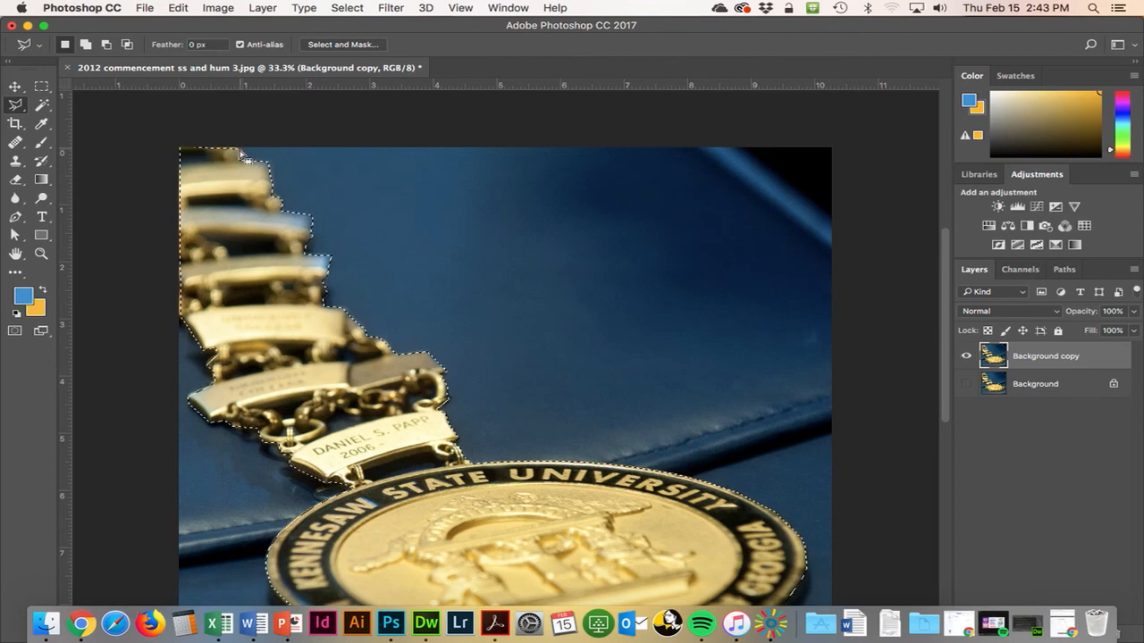
- Add a layer mask to the copied layer from the chain and medallion selection
{"action": "scroll", "coordinate": [706, 281], "scroll_direction": "down", "scroll_amount": 3}
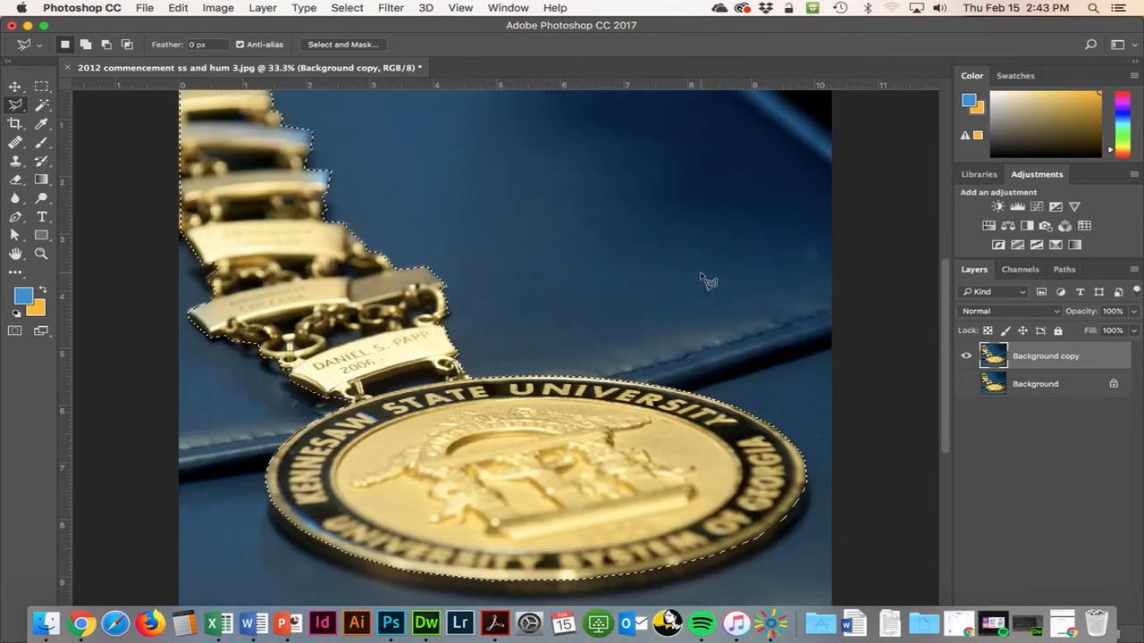
{"action": "key", "text": "super+d"}
{"action": "key", "text": "super+z"}
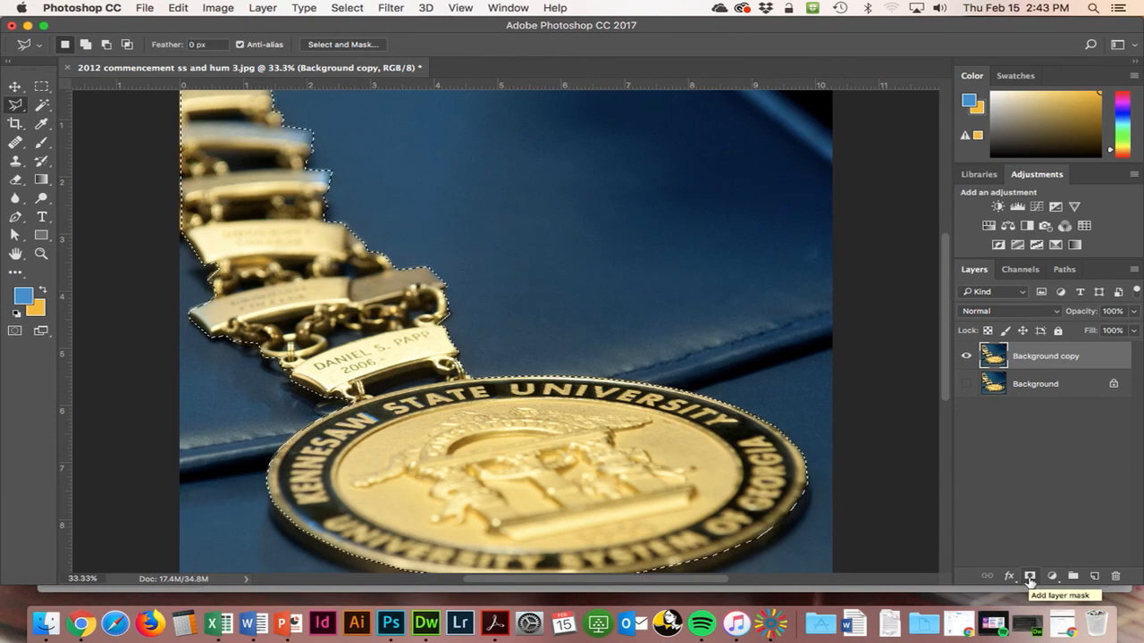
{"action": "left_click", "coordinate": [1029, 577]}
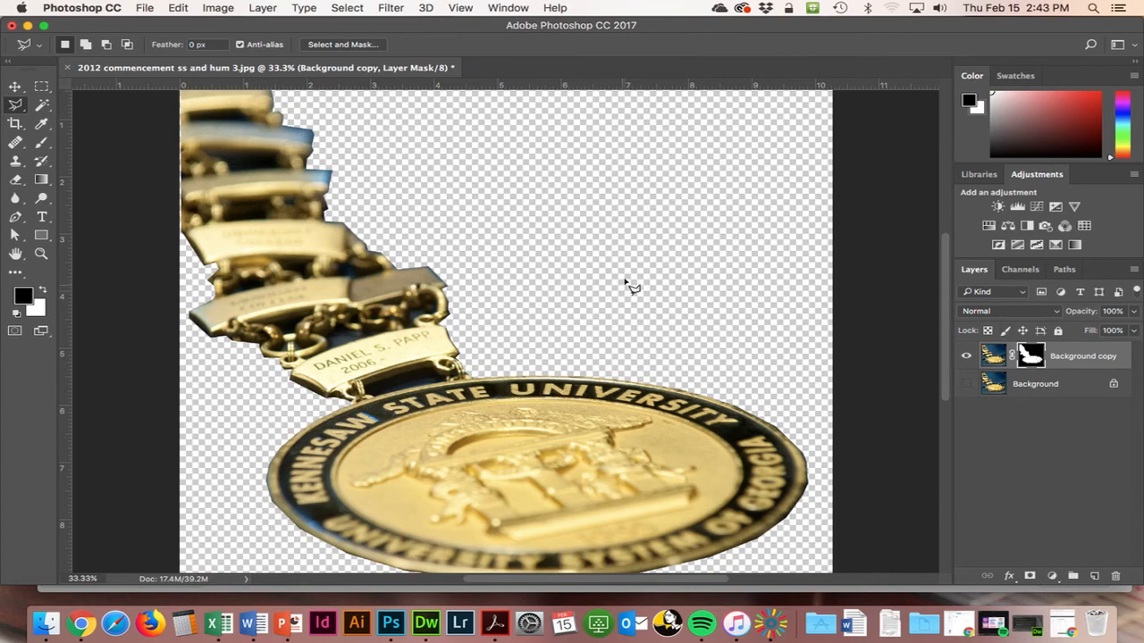
- Paint white on the layer mask with a 121 px hard round brush to reveal the area under the medallion's lower edge
{"action": "scroll", "coordinate": [727, 357], "scroll_direction": "down", "scroll_amount": 3}
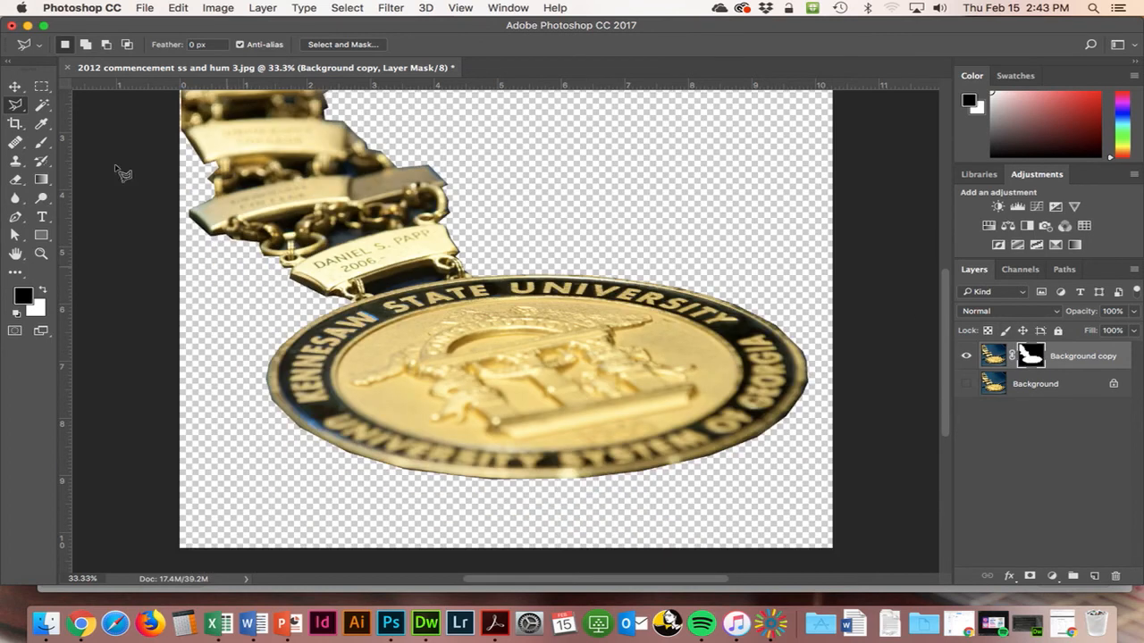
{"action": "left_click", "coordinate": [44, 143]}
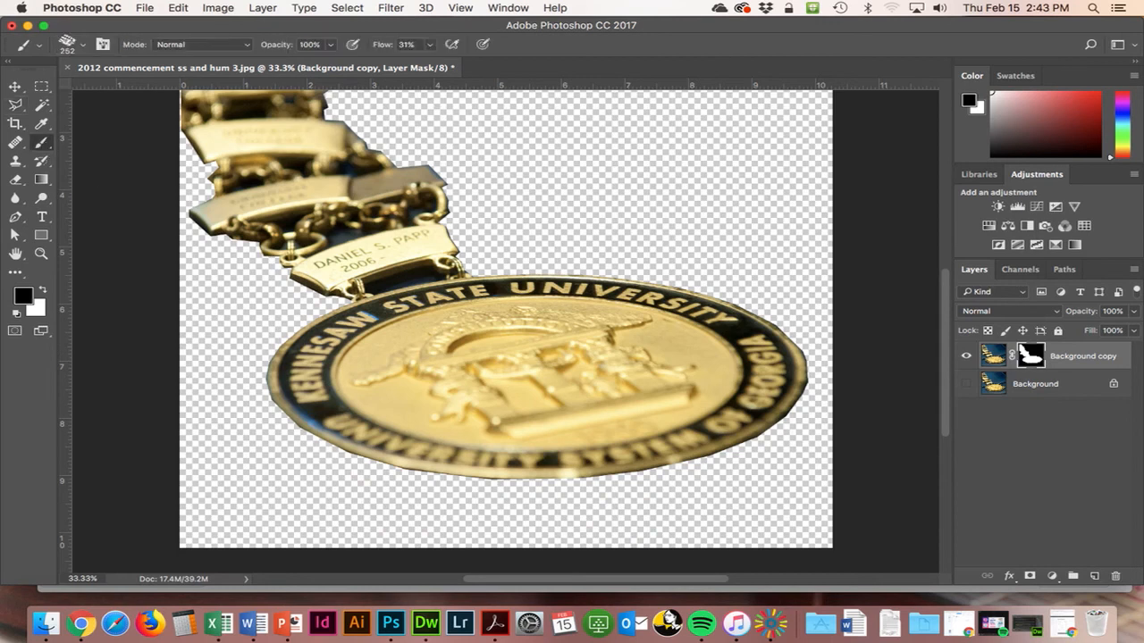
{"action": "left_click", "coordinate": [83, 45]}
{"action": "left_click", "coordinate": [34, 153]}
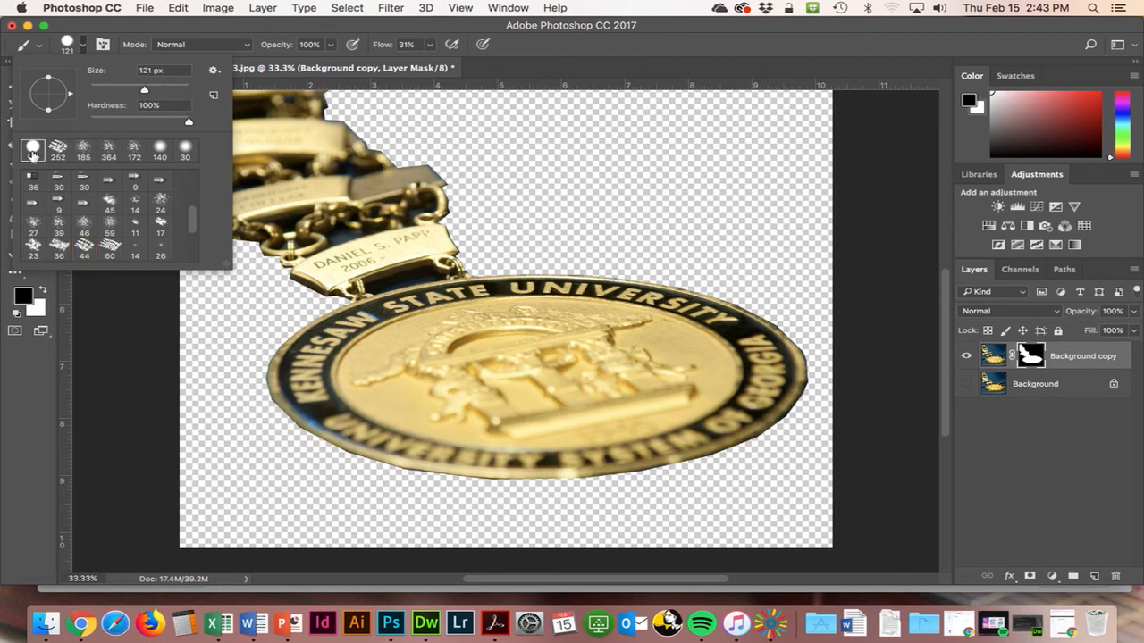
{"action": "left_click", "coordinate": [604, 182]}
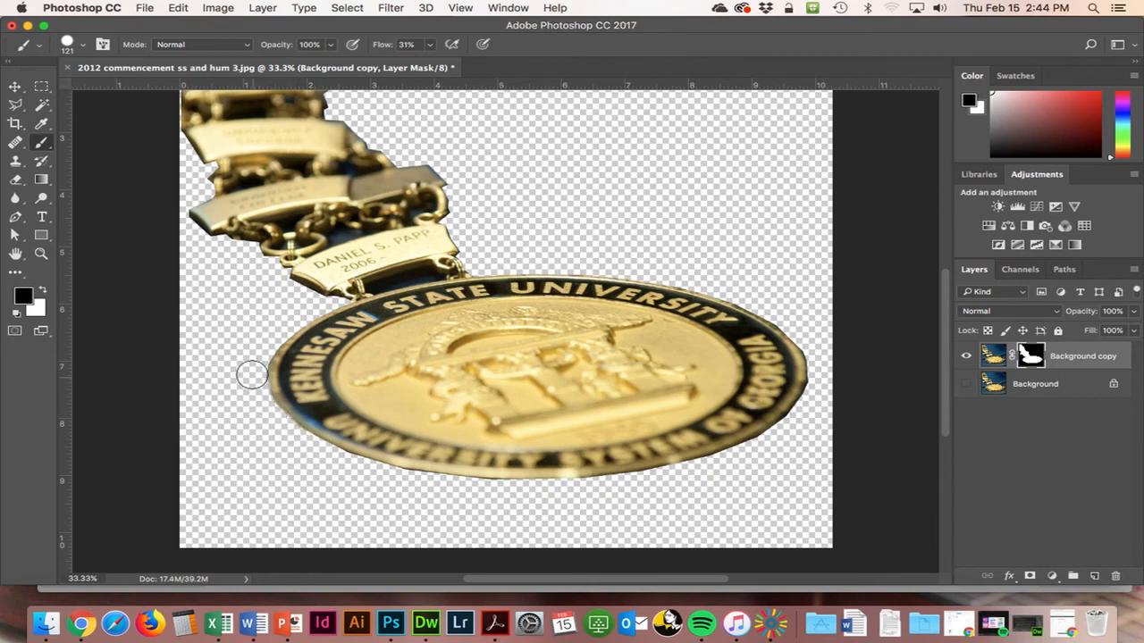
{"action": "left_click", "coordinate": [43, 291]}
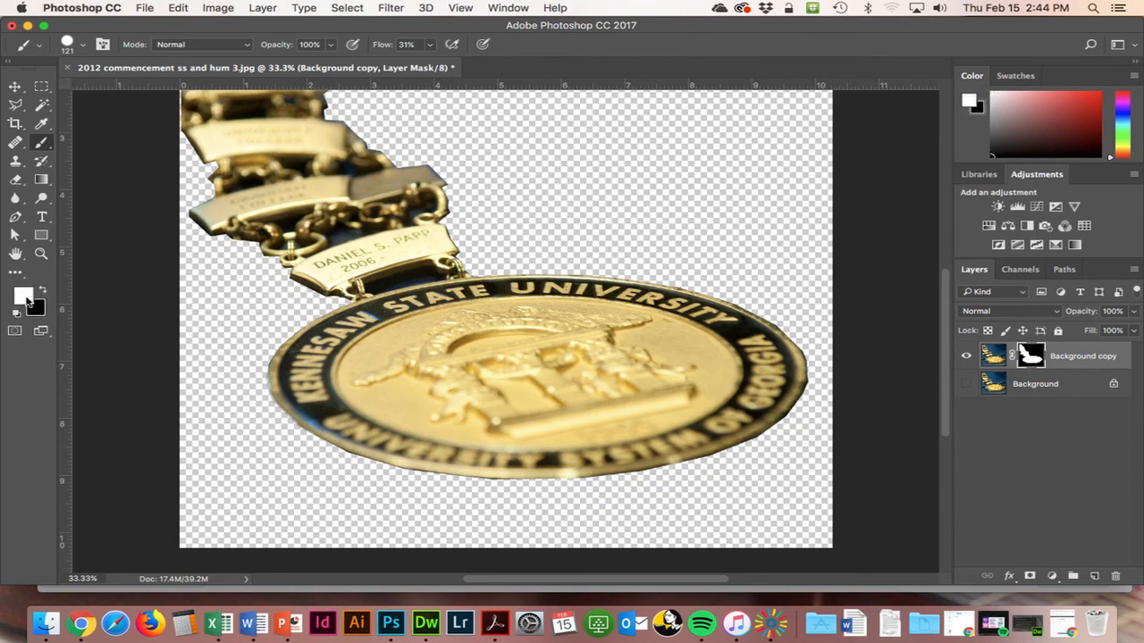
{"action": "mouse_move", "coordinate": [320, 454]}
{"action": "left_mouse_down"}
{"action": "mouse_move", "coordinate": [421, 474]}
{"action": "mouse_move", "coordinate": [310, 451]}
{"action": "mouse_move", "coordinate": [500, 468]}
{"action": "mouse_move", "coordinate": [403, 468]}
{"action": "mouse_move", "coordinate": [550, 488]}
{"action": "mouse_move", "coordinate": [360, 492]}
{"action": "mouse_move", "coordinate": [328, 482]}
{"action": "mouse_move", "coordinate": [312, 438]}
{"action": "mouse_move", "coordinate": [277, 419]}
{"action": "mouse_move", "coordinate": [345, 456]}
{"action": "mouse_move", "coordinate": [630, 481]}
{"action": "mouse_move", "coordinate": [600, 491]}
{"action": "mouse_move", "coordinate": [689, 465]}
{"action": "mouse_move", "coordinate": [602, 477]}
{"action": "left_mouse_up"}
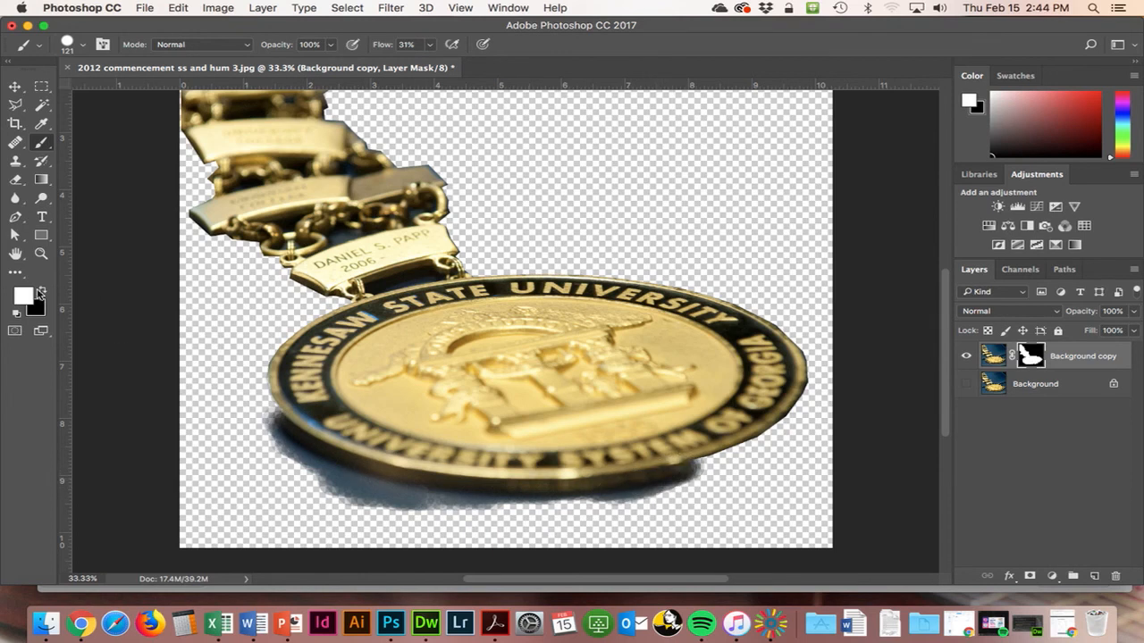
- Paint black on the mask to hide the excess background revealed beneath the medallion
{"action": "left_click", "coordinate": [42, 292]}
{"action": "mouse_move", "coordinate": [248, 452]}
{"action": "left_mouse_down"}
{"action": "mouse_move", "coordinate": [250, 436]}
{"action": "mouse_move", "coordinate": [266, 436]}
{"action": "mouse_move", "coordinate": [391, 500]}
{"action": "mouse_move", "coordinate": [279, 484]}
{"action": "left_mouse_up"}
{"action": "mouse_move", "coordinate": [396, 494]}
{"action": "left_mouse_down"}
{"action": "mouse_move", "coordinate": [380, 496]}
{"action": "mouse_move", "coordinate": [510, 512]}
{"action": "mouse_move", "coordinate": [408, 503]}
{"action": "left_mouse_up"}
{"action": "mouse_move", "coordinate": [538, 509]}
{"action": "left_mouse_down"}
{"action": "mouse_move", "coordinate": [643, 508]}
{"action": "mouse_move", "coordinate": [722, 471]}
{"action": "left_mouse_up"}
- Set the brush size to 188 px and paint black on the mask to hide the chain links above the engraved nameplate
{"action": "scroll", "coordinate": [428, 406], "scroll_direction": "up", "scroll_amount": 1}
{"action": "scroll", "coordinate": [428, 406], "scroll_direction": "up", "scroll_amount": 10}
{"action": "scroll", "coordinate": [426, 407], "scroll_direction": "down", "scroll_amount": 5}
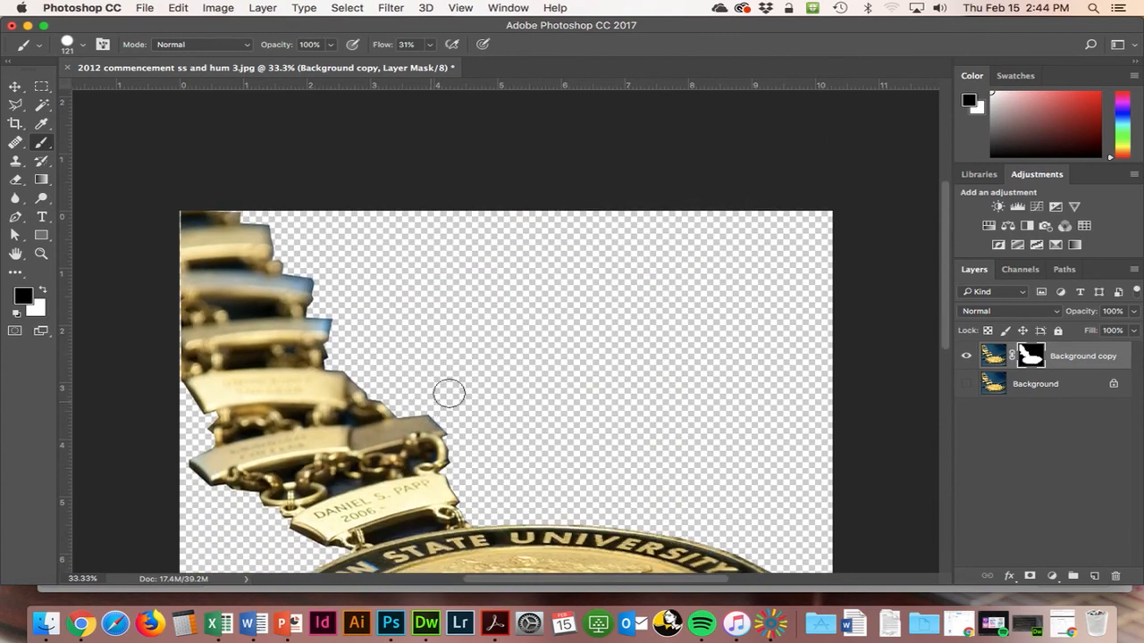
{"action": "right_click", "coordinate": [503, 387]}
{"action": "left_click_drag", "start_coordinate": [659, 417], "coordinate": [666, 417]}
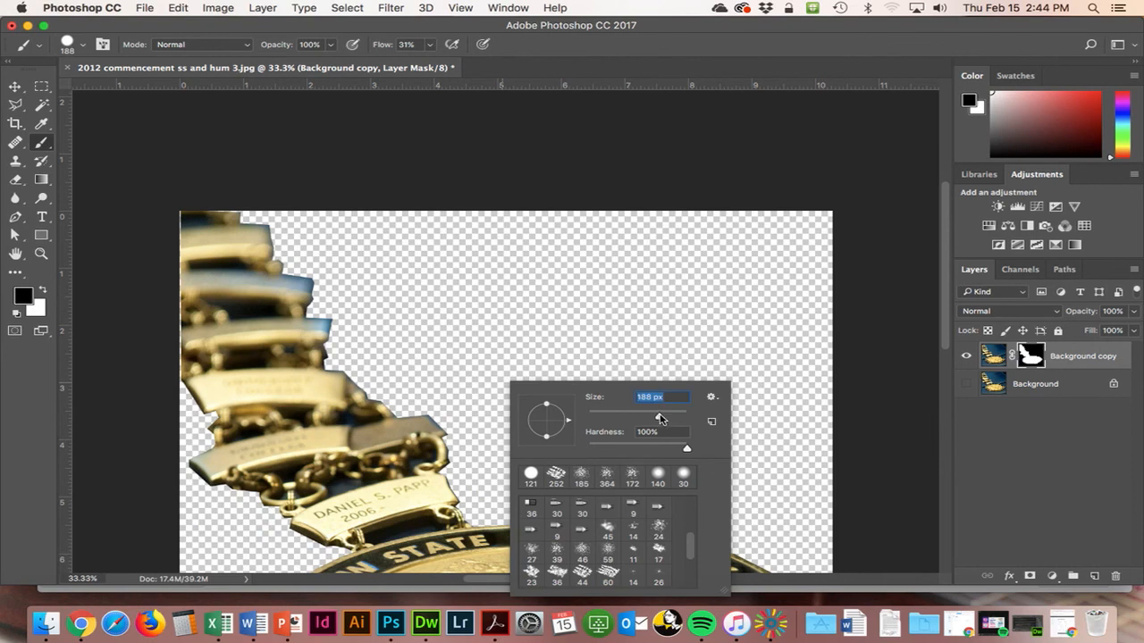
{"action": "mouse_move", "coordinate": [358, 307]}
{"action": "left_mouse_down"}
{"action": "mouse_move", "coordinate": [157, 339]}
{"action": "mouse_move", "coordinate": [313, 234]}
{"action": "mouse_move", "coordinate": [95, 256]}
{"action": "mouse_move", "coordinate": [81, 206]}
{"action": "mouse_move", "coordinate": [215, 259]}
{"action": "mouse_move", "coordinate": [282, 253]}
{"action": "mouse_move", "coordinate": [368, 272]}
{"action": "mouse_move", "coordinate": [97, 355]}
{"action": "mouse_move", "coordinate": [98, 390]}
{"action": "mouse_move", "coordinate": [373, 340]}
{"action": "mouse_move", "coordinate": [175, 406]}
{"action": "mouse_move", "coordinate": [436, 363]}
{"action": "mouse_move", "coordinate": [206, 423]}
{"action": "mouse_move", "coordinate": [443, 394]}
{"action": "mouse_move", "coordinate": [207, 437]}
{"action": "mouse_move", "coordinate": [465, 427]}
{"action": "mouse_move", "coordinate": [347, 431]}
{"action": "mouse_move", "coordinate": [186, 475]}
{"action": "left_mouse_up"}
{"action": "scroll", "coordinate": [191, 473], "scroll_direction": "down", "scroll_amount": 3}
{"action": "mouse_move", "coordinate": [204, 423]}
{"action": "left_mouse_down"}
{"action": "mouse_move", "coordinate": [234, 433]}
{"action": "mouse_move", "coordinate": [399, 402]}
{"action": "mouse_move", "coordinate": [465, 414]}
{"action": "mouse_move", "coordinate": [439, 404]}
{"action": "mouse_move", "coordinate": [319, 426]}
{"action": "mouse_move", "coordinate": [218, 468]}
{"action": "mouse_move", "coordinate": [357, 416]}
{"action": "mouse_move", "coordinate": [406, 415]}
{"action": "left_mouse_up"}
{"action": "scroll", "coordinate": [398, 416], "scroll_direction": "down", "scroll_amount": 2}
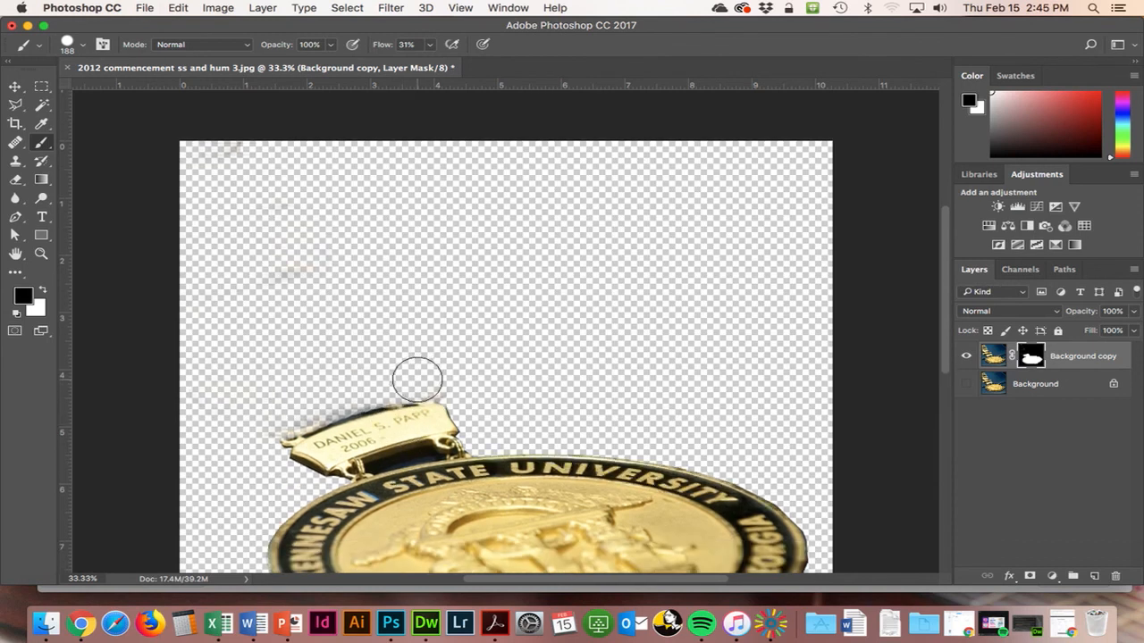
- Reduce the brush to 81 px and mask out the leftover links and background along the nameplate's upper edge
{"action": "right_click", "coordinate": [411, 361]}
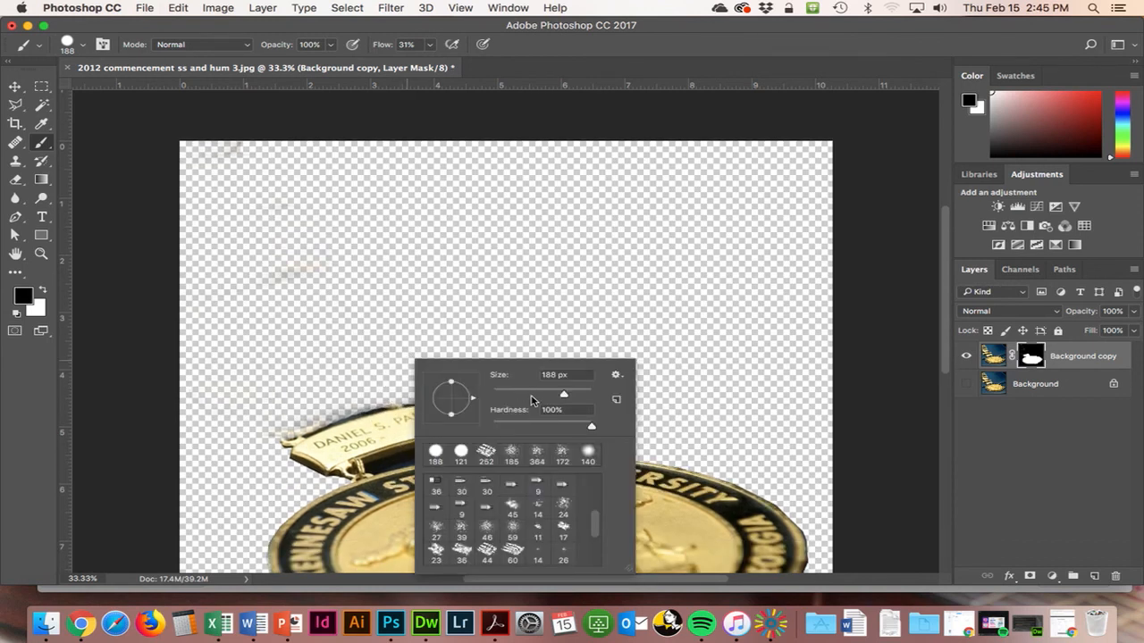
{"action": "key", "text": "Return"}
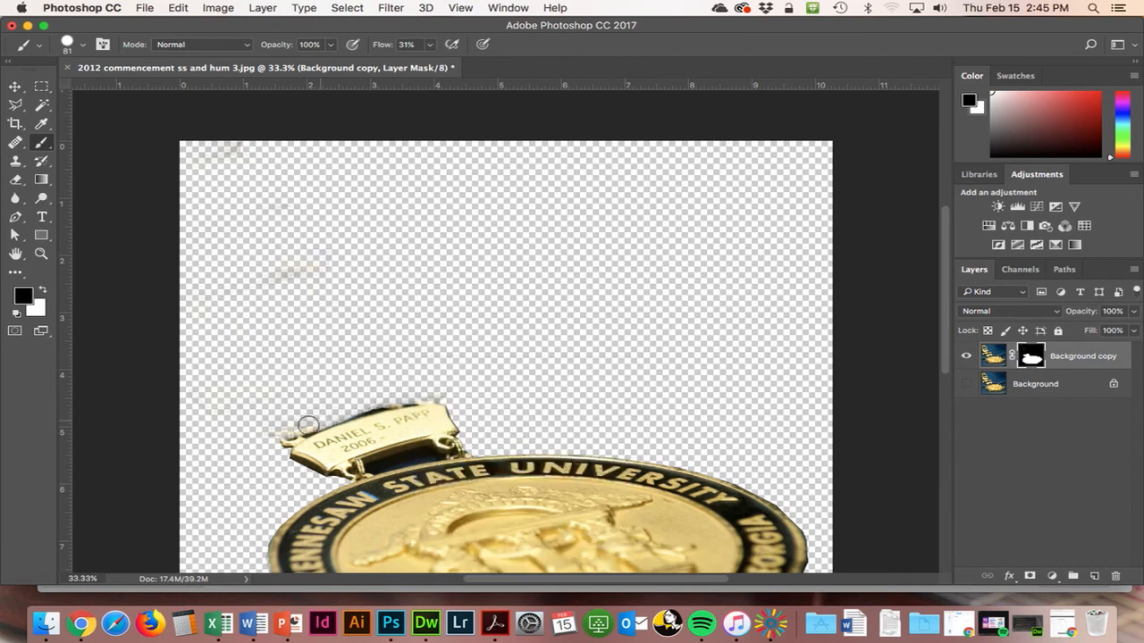
{"action": "mouse_move", "coordinate": [282, 443]}
{"action": "left_mouse_down"}
{"action": "mouse_move", "coordinate": [401, 396]}
{"action": "mouse_move", "coordinate": [434, 396]}
{"action": "left_mouse_up"}
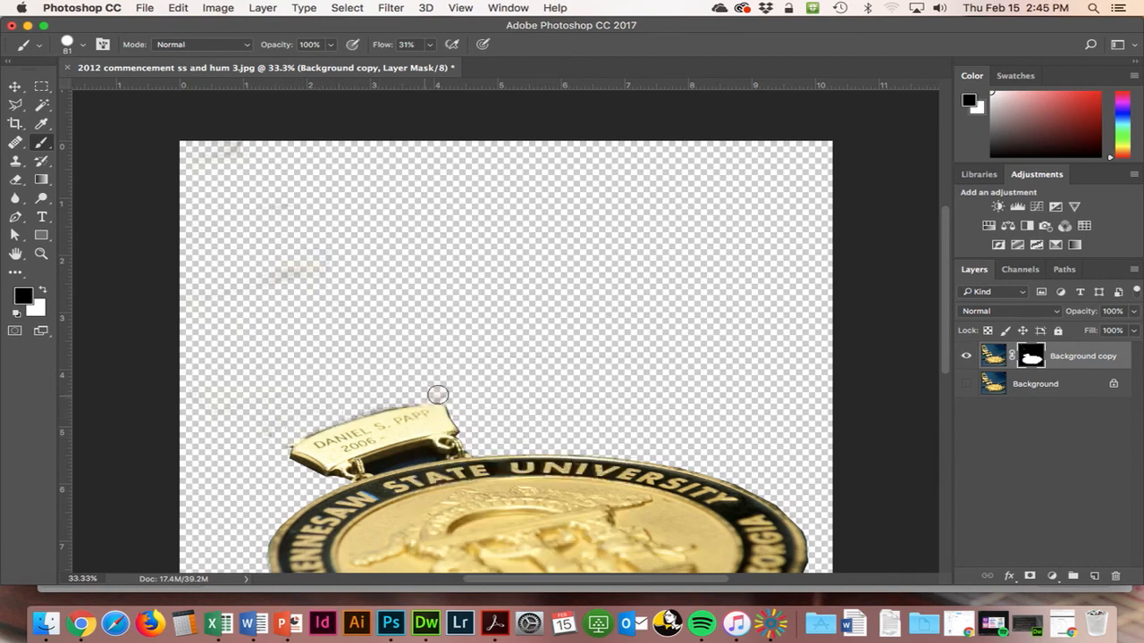
- Paint black on the copied layer's mask along the medallion's lower edge to hide the remaining shadow and background traces
{"action": "scroll", "coordinate": [502, 389], "scroll_direction": "down", "scroll_amount": 4}
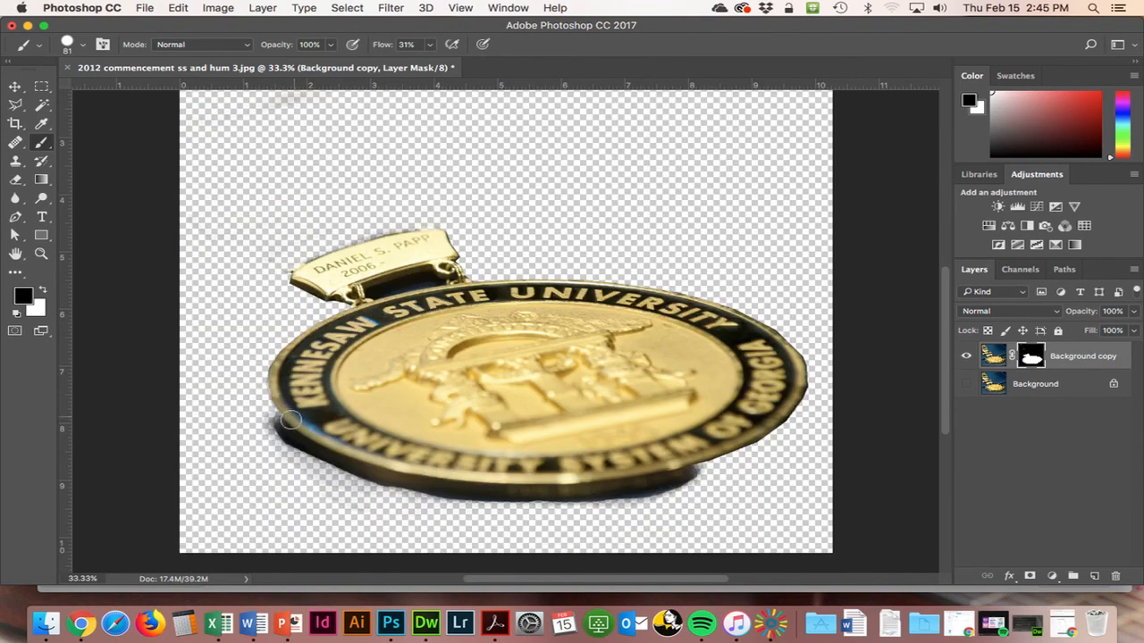
{"action": "left_click_drag", "start_coordinate": [270, 422], "coordinate": [322, 461]}
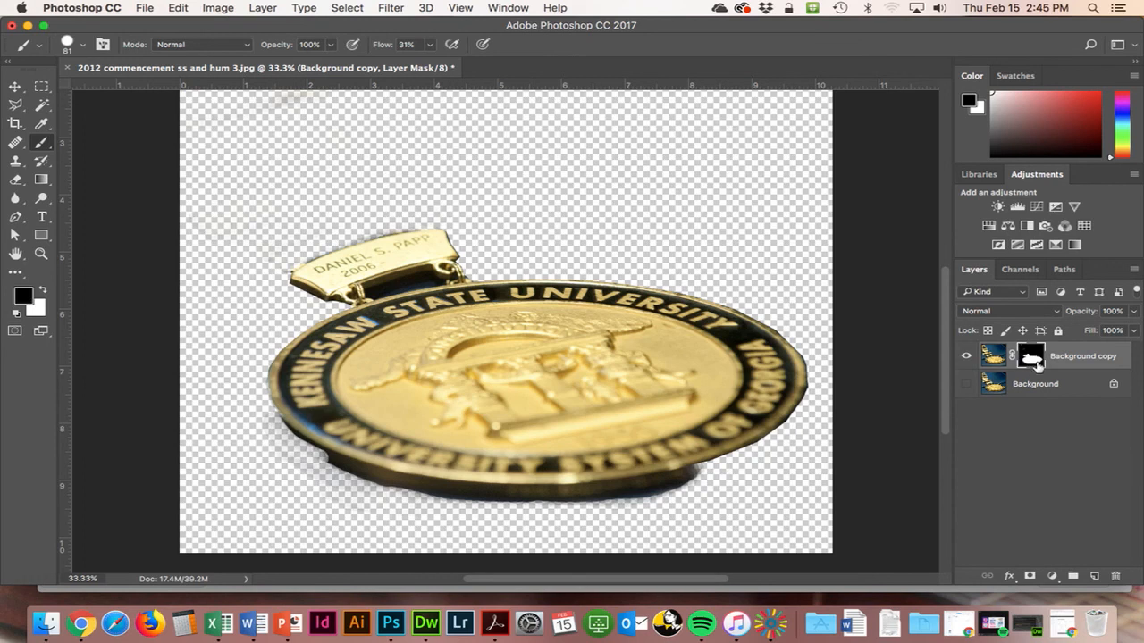
{"action": "left_click", "coordinate": [994, 359]}
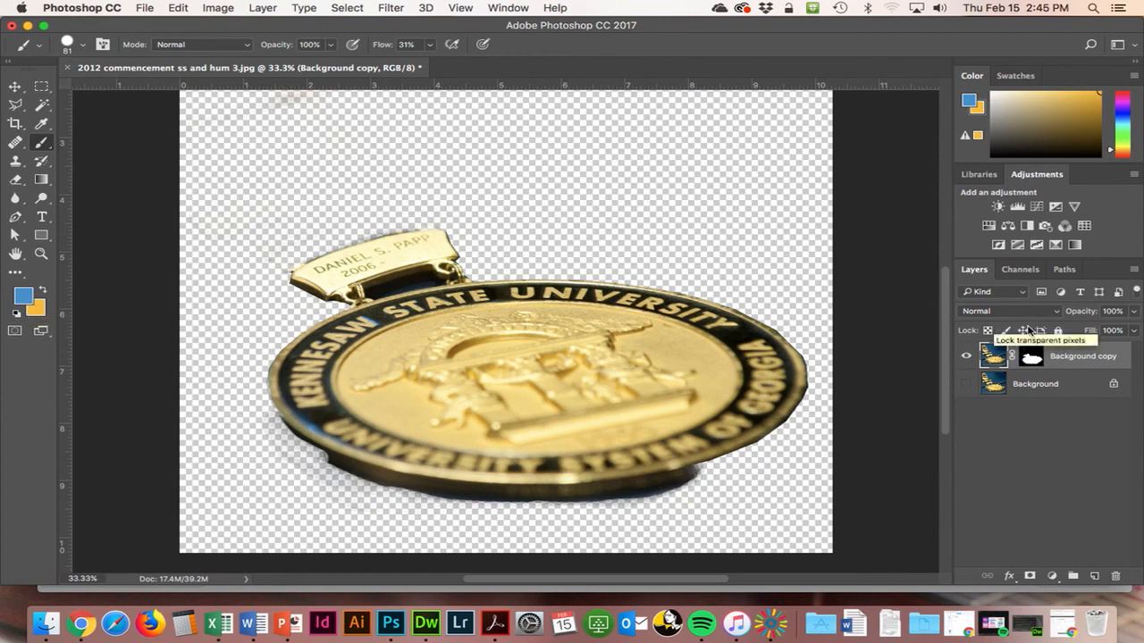
{"action": "left_click", "coordinate": [1032, 359]}
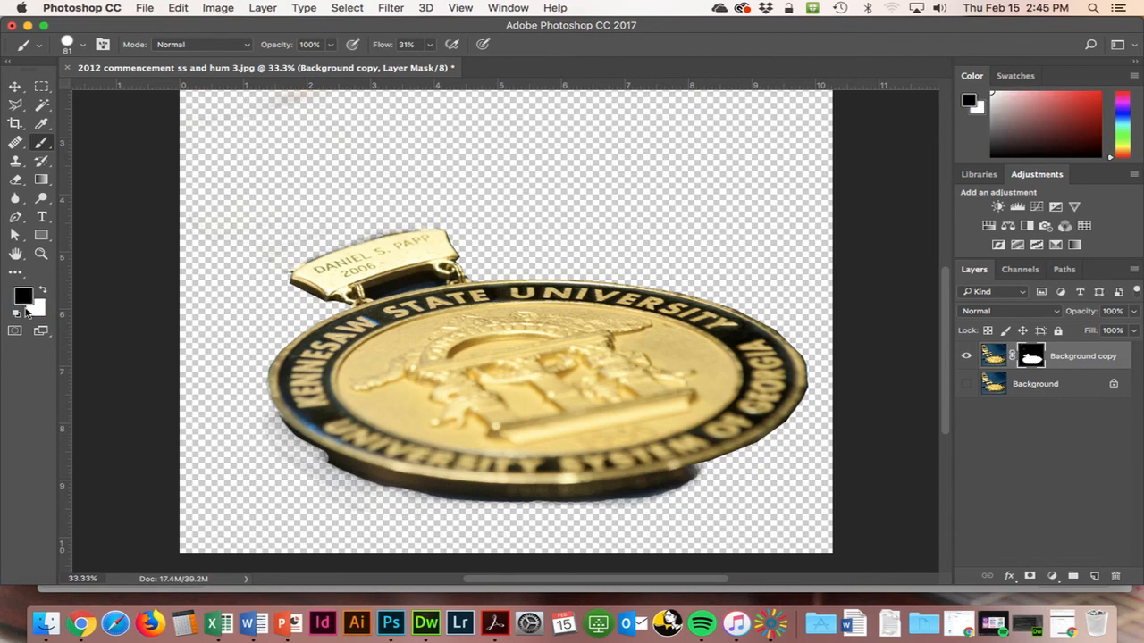
{"action": "mouse_move", "coordinate": [330, 459]}
{"action": "left_mouse_down"}
{"action": "mouse_move", "coordinate": [457, 493]}
{"action": "mouse_move", "coordinate": [608, 495]}
{"action": "mouse_move", "coordinate": [593, 494]}
{"action": "mouse_move", "coordinate": [722, 474]}
{"action": "mouse_move", "coordinate": [570, 492]}
{"action": "left_mouse_up"}
{"action": "left_click_drag", "start_coordinate": [270, 426], "coordinate": [391, 483]}
{"action": "key", "text": "ctrl+Down"}
{"action": "left_click", "coordinate": [275, 448]}
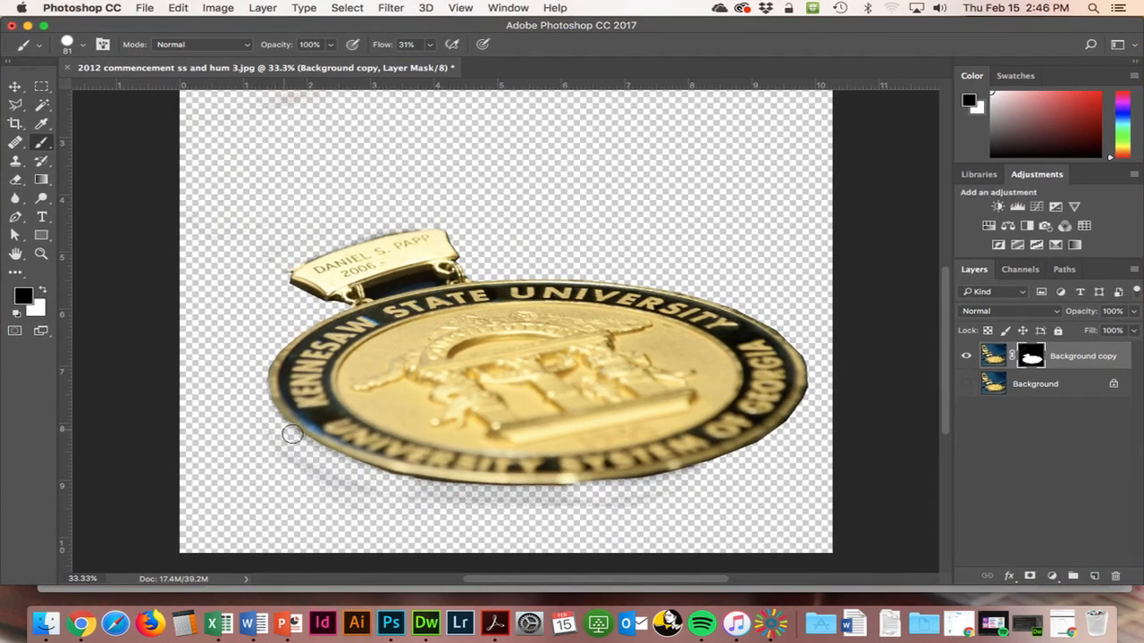
{"action": "mouse_move", "coordinate": [278, 461]}
{"action": "left_mouse_down"}
{"action": "mouse_move", "coordinate": [432, 496]}
{"action": "mouse_move", "coordinate": [612, 499]}
{"action": "mouse_move", "coordinate": [557, 505]}
{"action": "mouse_move", "coordinate": [657, 510]}
{"action": "mouse_move", "coordinate": [711, 485]}
{"action": "mouse_move", "coordinate": [673, 494]}
{"action": "left_mouse_up"}
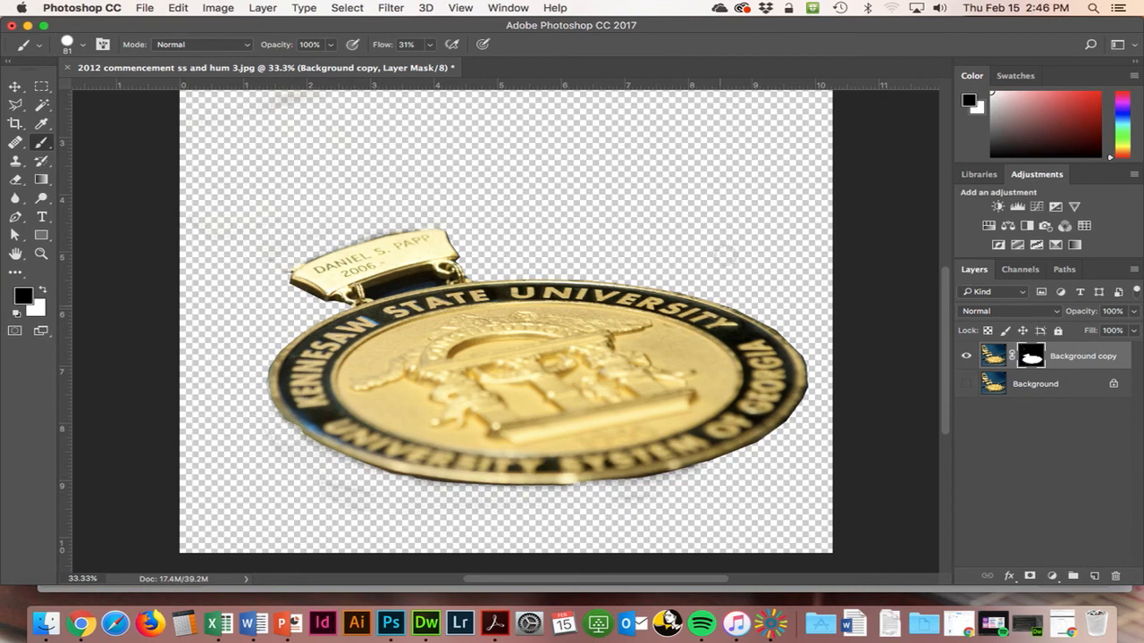
- Start cropping the image with the Original Ratio preset and bring the crop boundary down from the canvas's upper edge
{"action": "left_click", "coordinate": [460, 7]}
{"action": "left_click", "coordinate": [527, 132]}
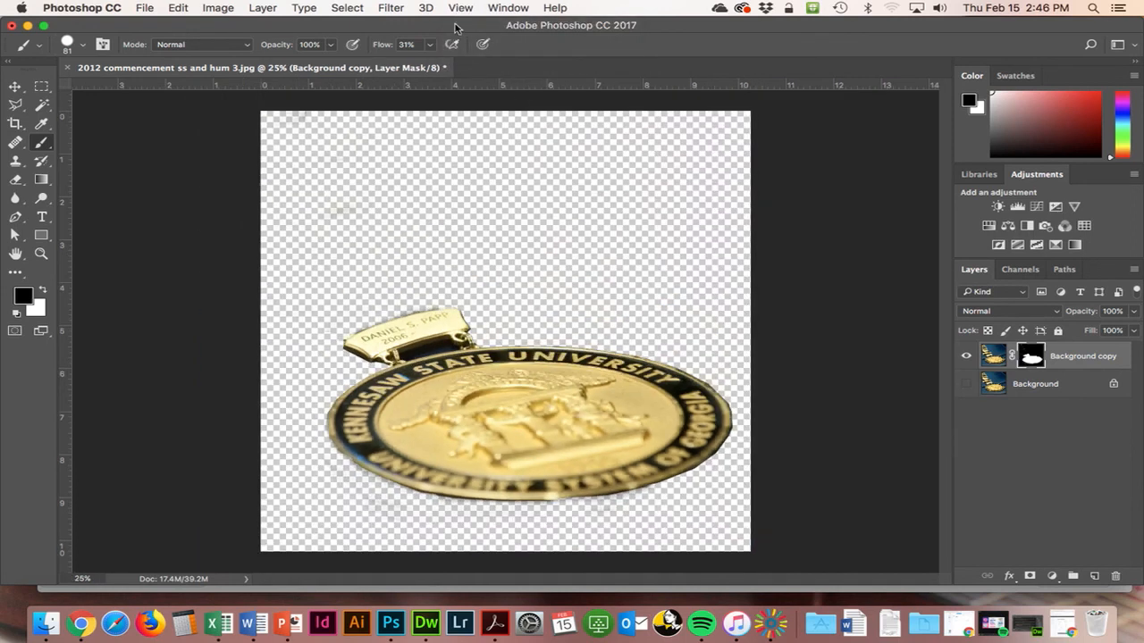
{"action": "left_click", "coordinate": [460, 7]}
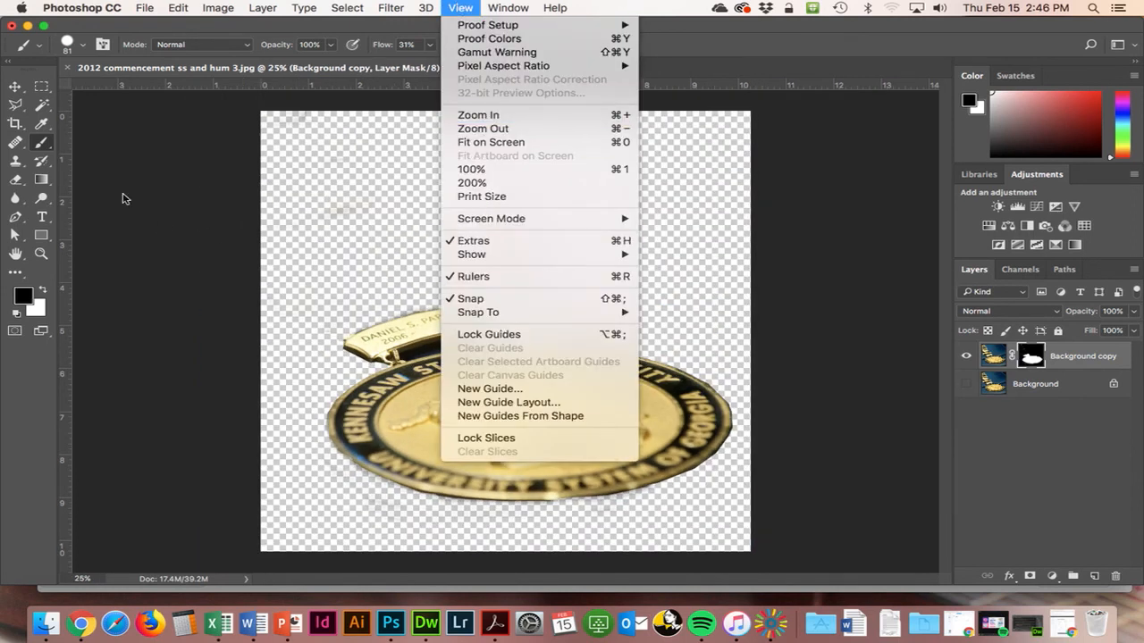
{"action": "left_click", "coordinate": [16, 123]}
{"action": "left_click", "coordinate": [16, 123]}
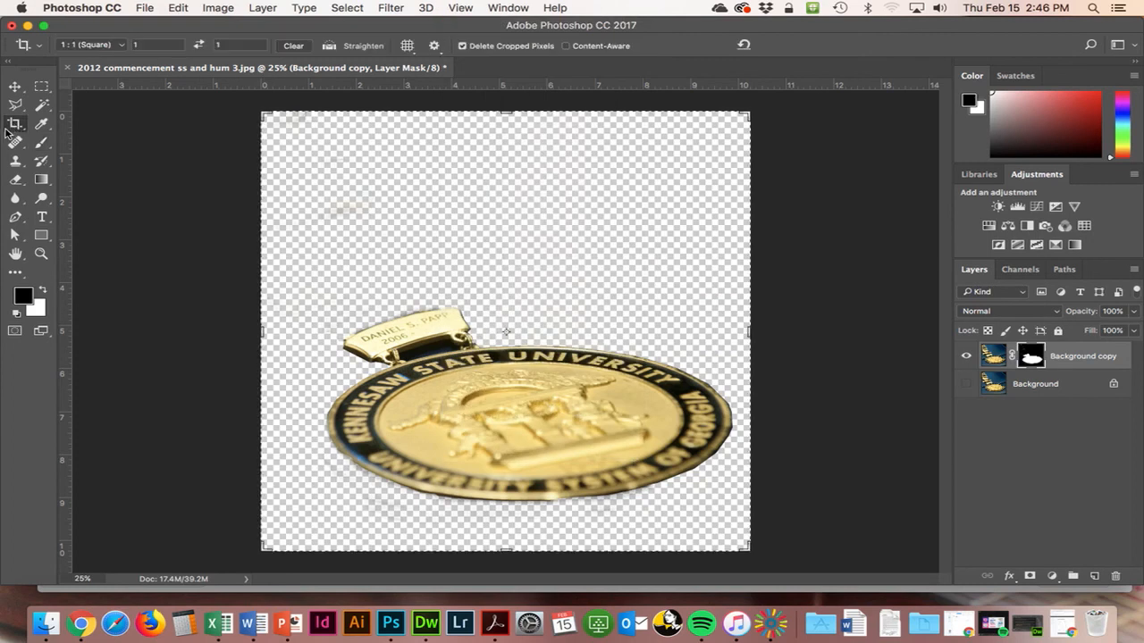
{"action": "mouse_move", "coordinate": [510, 116]}
{"action": "left_mouse_down"}
{"action": "mouse_move", "coordinate": [511, 184]}
{"action": "mouse_move", "coordinate": [510, 123]}
{"action": "left_mouse_up"}
{"action": "left_click", "coordinate": [89, 45]}
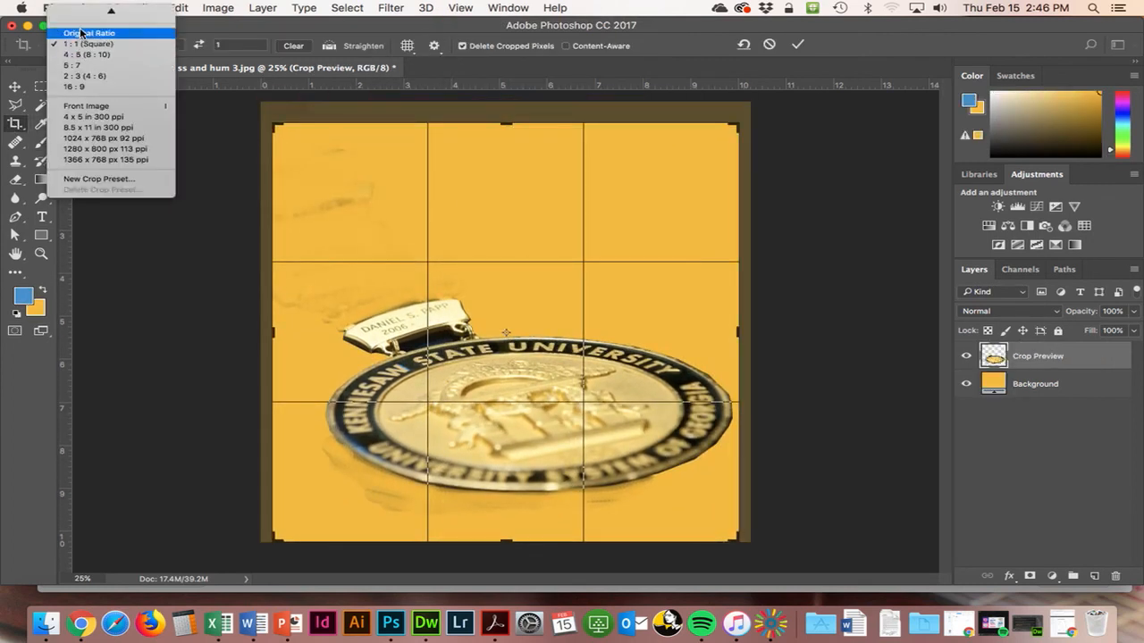
{"action": "left_click", "coordinate": [82, 31]}
{"action": "left_click_drag", "start_coordinate": [510, 125], "coordinate": [510, 165]}
- Switch the crop to Ratio with empty width and height values and crop the canvas closely around the medallion and nameplate
{"action": "left_click", "coordinate": [87, 45]}
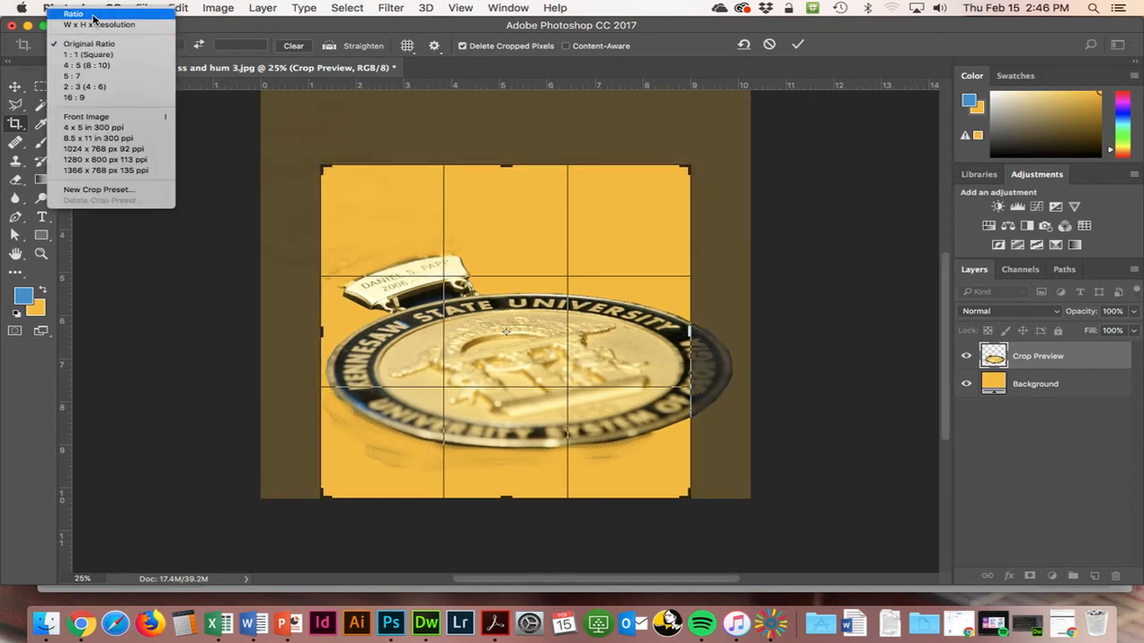
{"action": "left_click", "coordinate": [93, 15]}
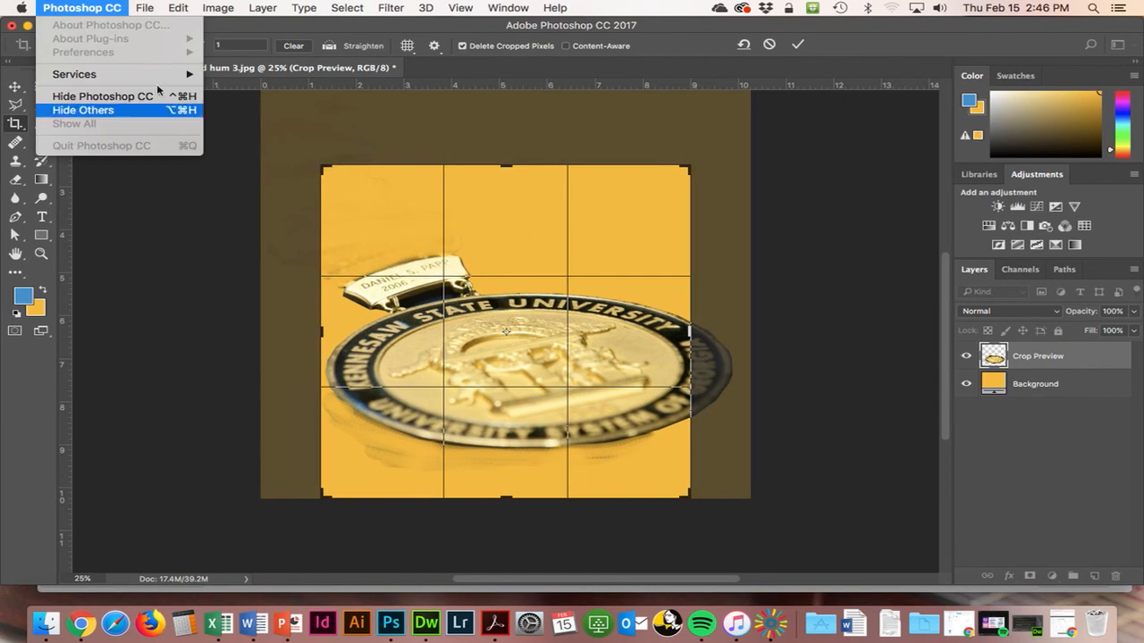
{"action": "left_click", "coordinate": [227, 211]}
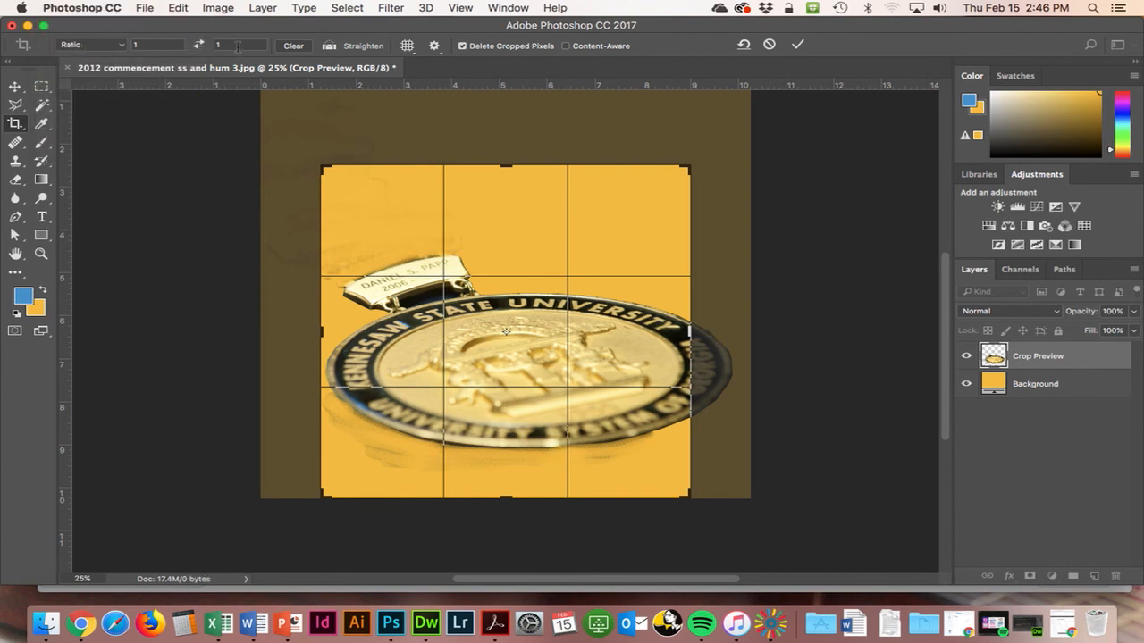
{"action": "left_click_drag", "start_coordinate": [321, 331], "coordinate": [308, 327]}
{"action": "left_click_drag", "start_coordinate": [708, 332], "coordinate": [734, 317]}
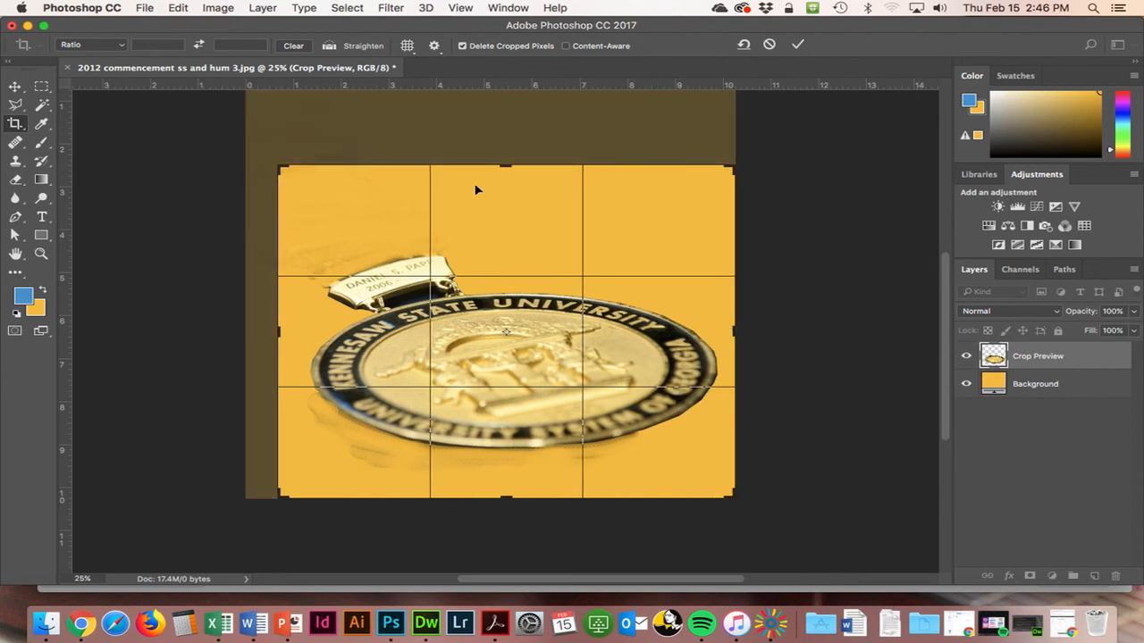
{"action": "left_click_drag", "start_coordinate": [506, 163], "coordinate": [506, 190]}
{"action": "key", "text": "Return"}
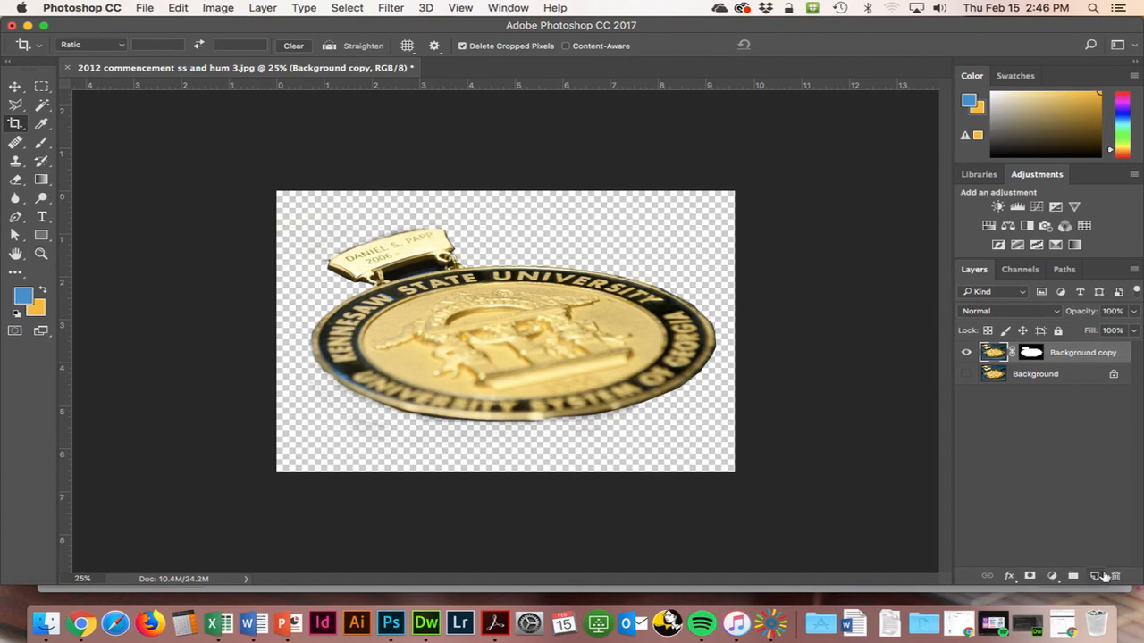
- Add a new layer filled with solid mint green at 100% opacity and place it beneath the medallion layer
{"action": "left_click", "coordinate": [1095, 576]}
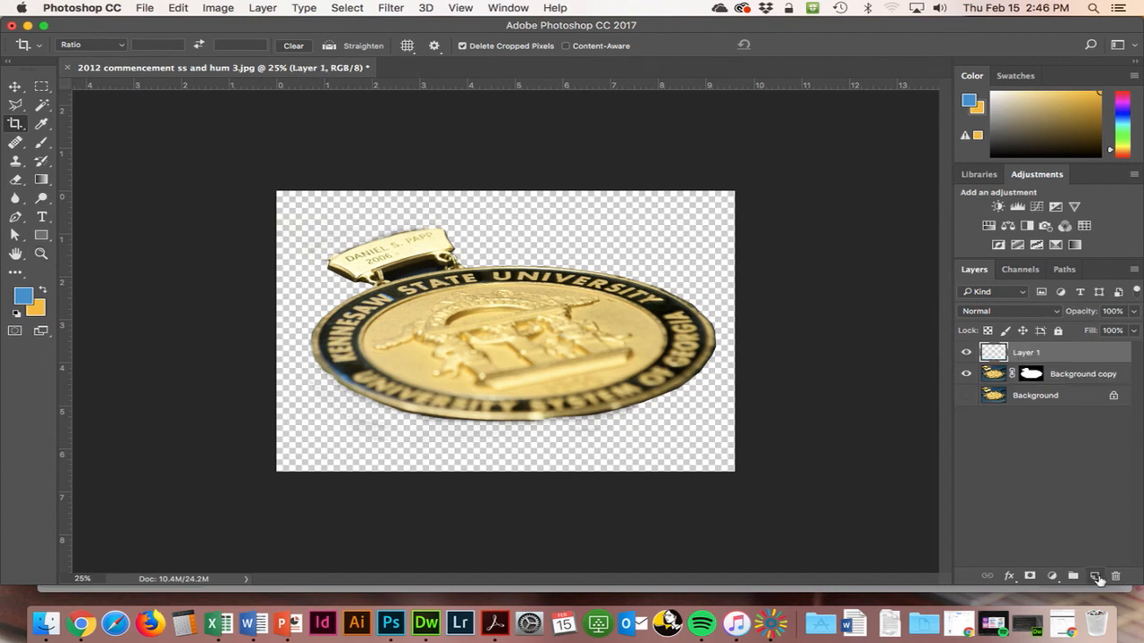
{"action": "left_click", "coordinate": [177, 7]}
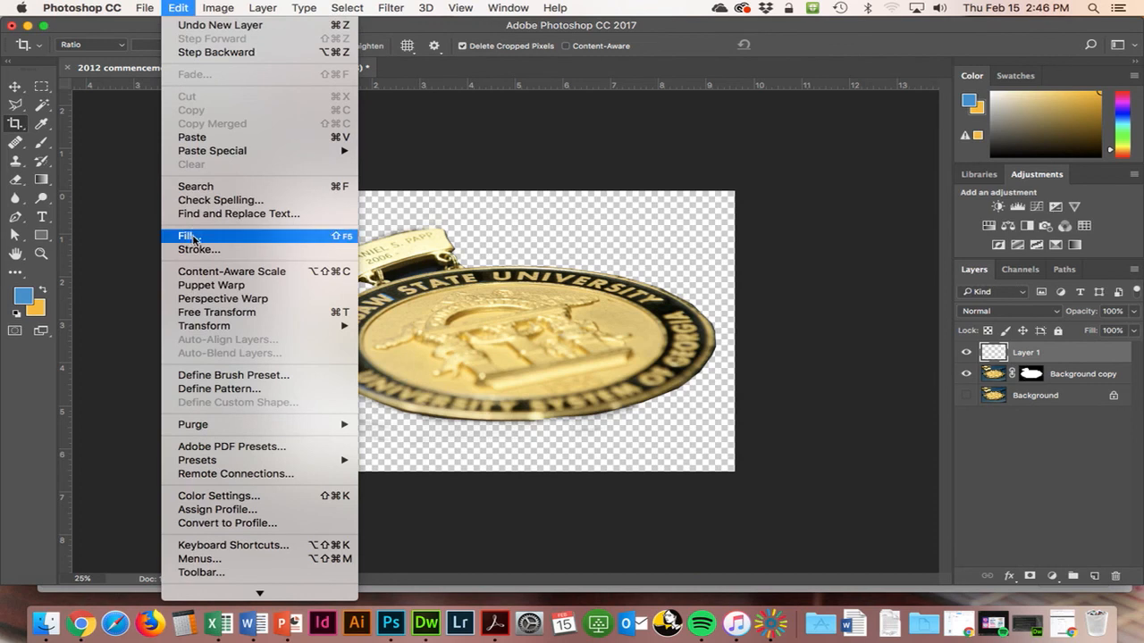
{"action": "left_click", "coordinate": [190, 236]}
{"action": "left_click", "coordinate": [304, 386]}
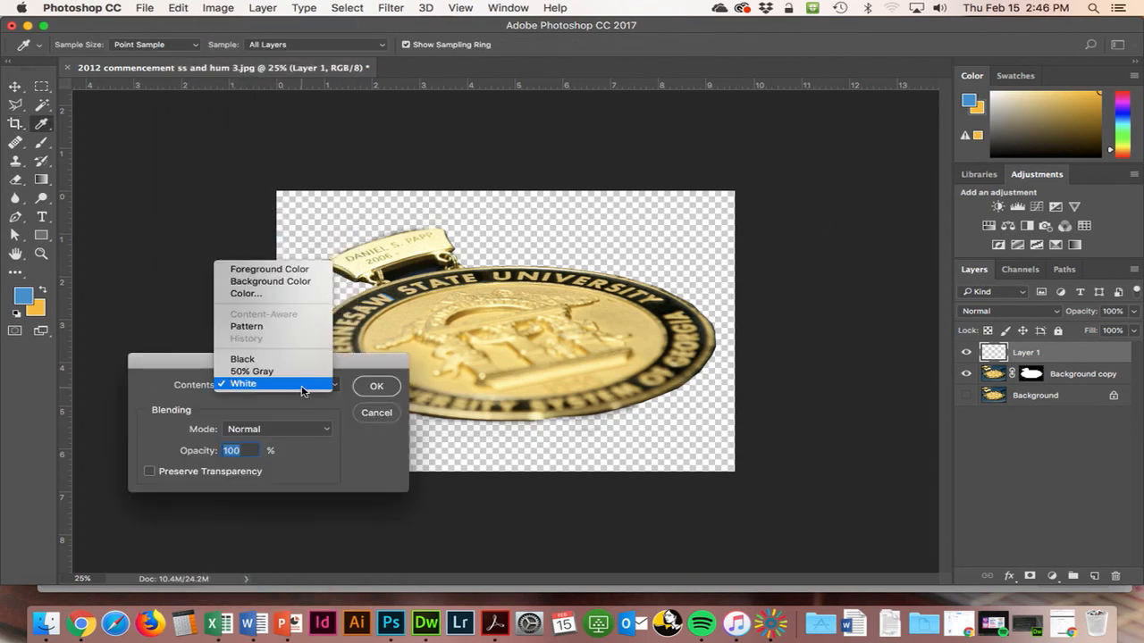
{"action": "left_click", "coordinate": [253, 294]}
{"action": "left_click", "coordinate": [710, 351]}
{"action": "left_click", "coordinate": [947, 320]}
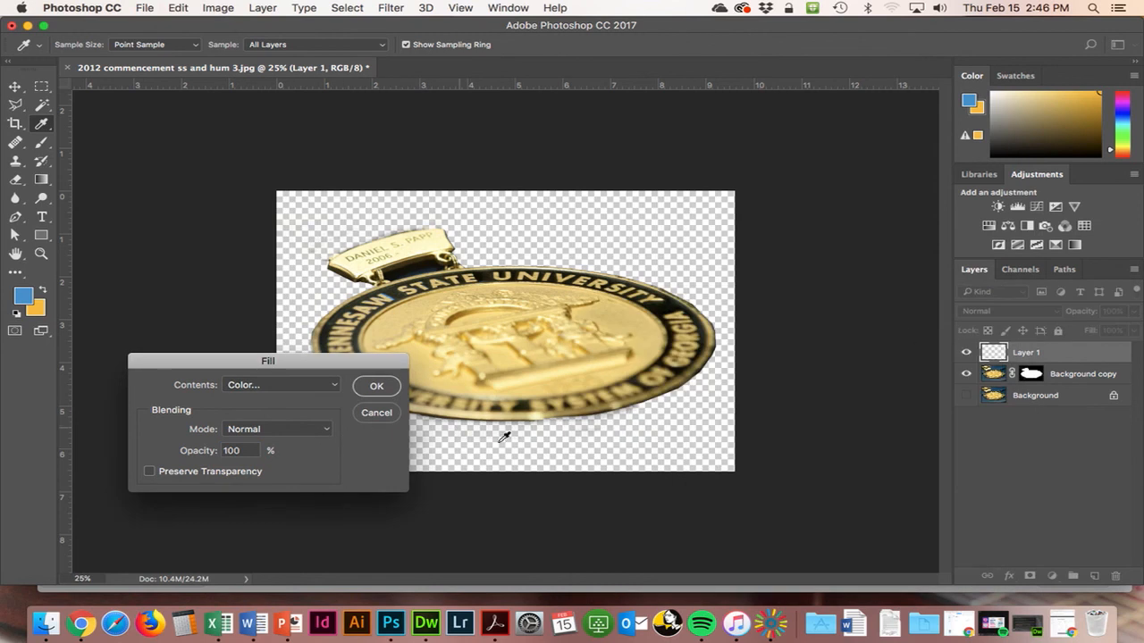
{"action": "left_click", "coordinate": [385, 390]}
{"action": "key", "text": "c"}
{"action": "left_click_drag", "start_coordinate": [1061, 366], "coordinate": [1046, 391]}
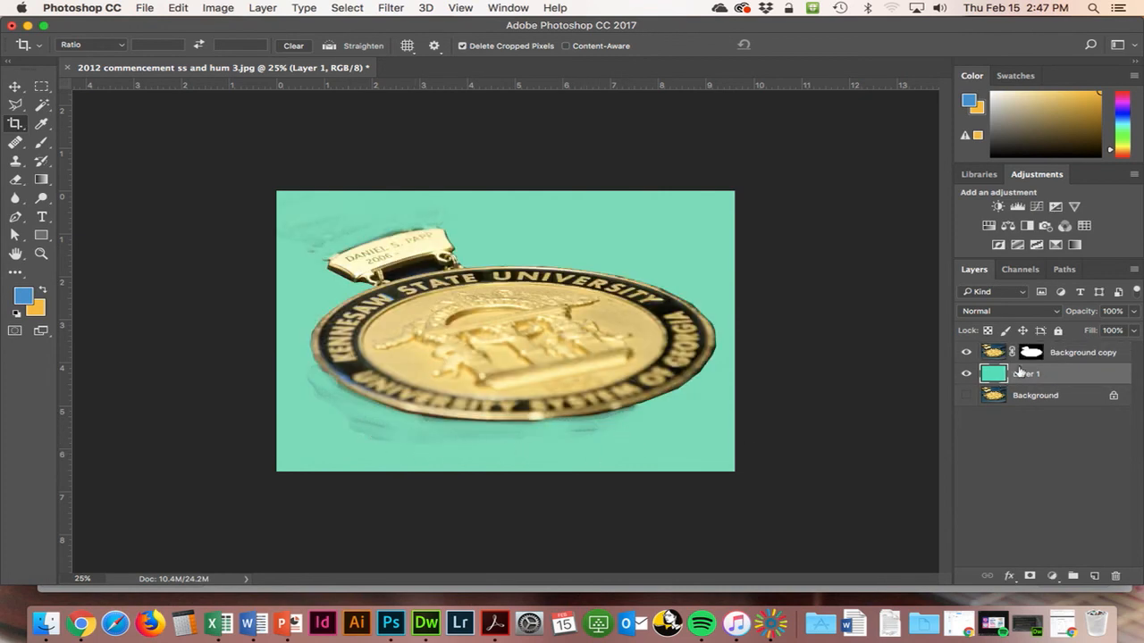
- Paint black on the Background copy mask to hide the leftover smudges below the medallion and around the nameplate
{"action": "left_click", "coordinate": [1033, 354]}
{"action": "left_click", "coordinate": [40, 143]}
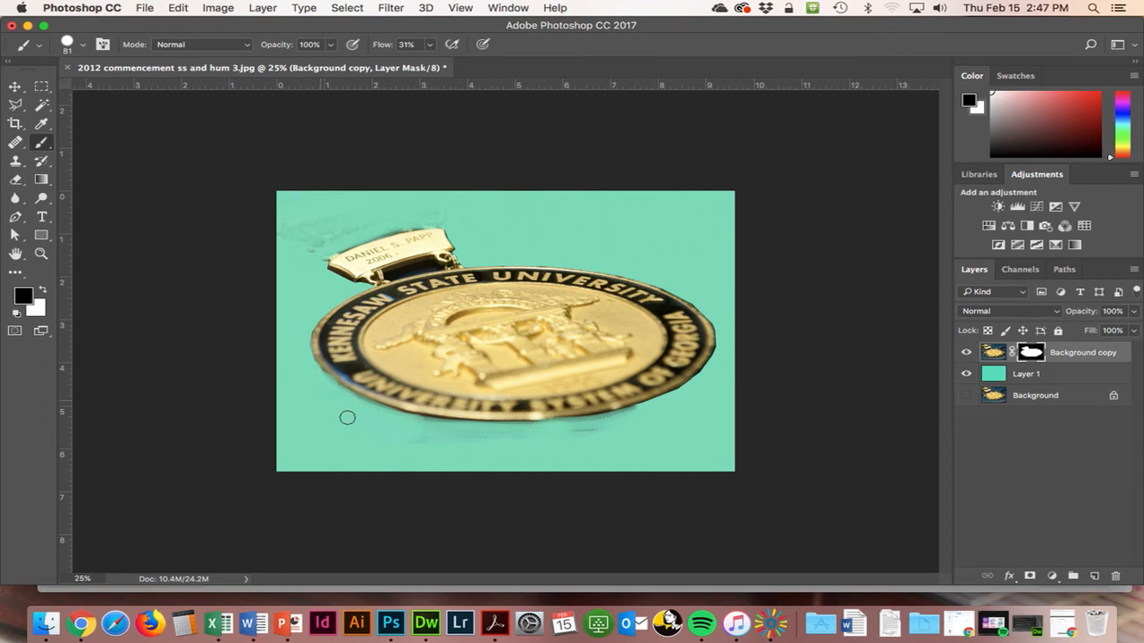
{"action": "left_click_drag", "start_coordinate": [410, 421], "coordinate": [620, 425]}
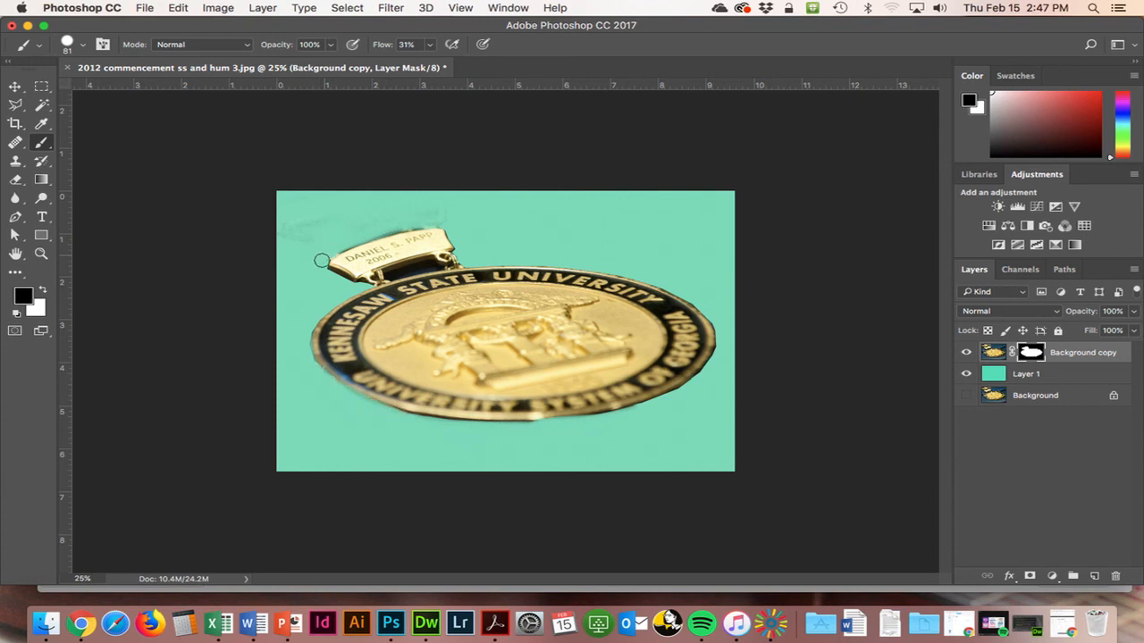
{"action": "mouse_move", "coordinate": [295, 244]}
{"action": "left_mouse_down"}
{"action": "mouse_move", "coordinate": [308, 213]}
{"action": "mouse_move", "coordinate": [283, 197]}
{"action": "mouse_move", "coordinate": [337, 246]}
{"action": "mouse_move", "coordinate": [471, 217]}
{"action": "mouse_move", "coordinate": [423, 210]}
{"action": "left_mouse_up"}
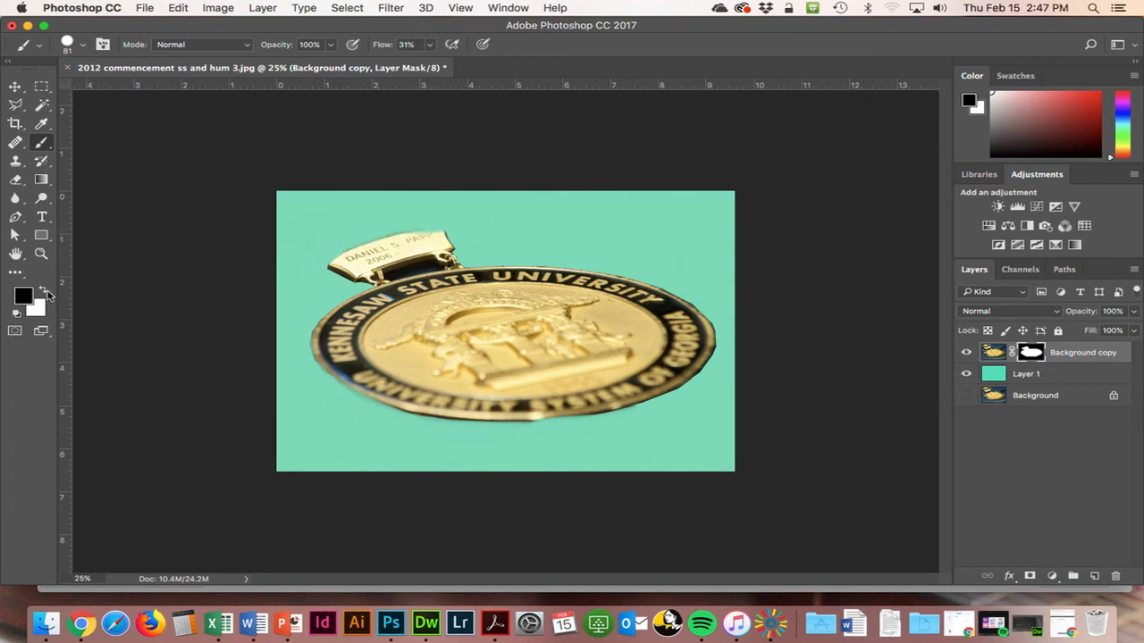
- Paint white on the mask to restore the nameplate's upper edge, and switch the foreground colour back to black
{"action": "left_click", "coordinate": [43, 291]}
{"action": "left_click_drag", "start_coordinate": [443, 233], "coordinate": [396, 242]}
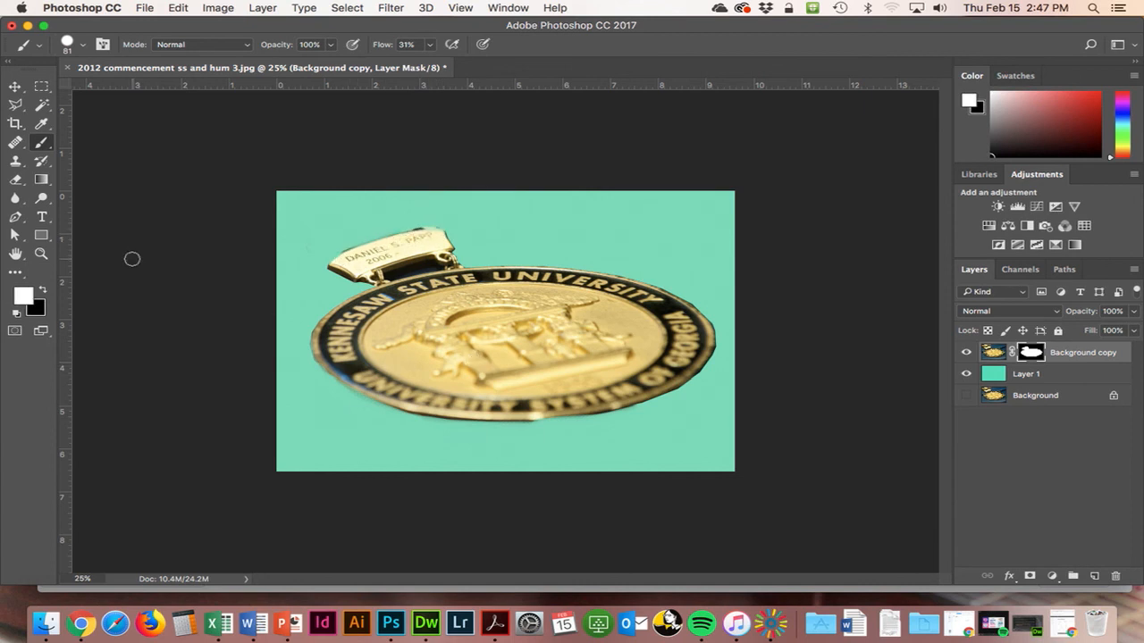
{"action": "left_click", "coordinate": [43, 292]}
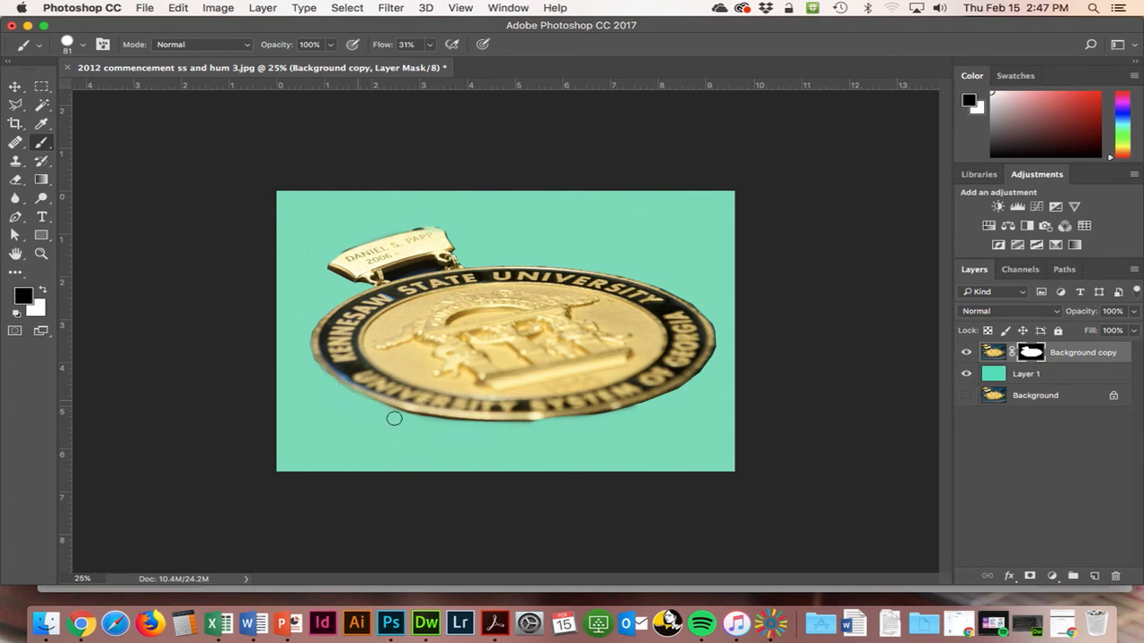
- Delete the mint green fill layer beneath the medallion
{"action": "left_click", "coordinate": [1028, 378]}
{"action": "left_click_drag", "start_coordinate": [1091, 377], "coordinate": [1115, 576]}
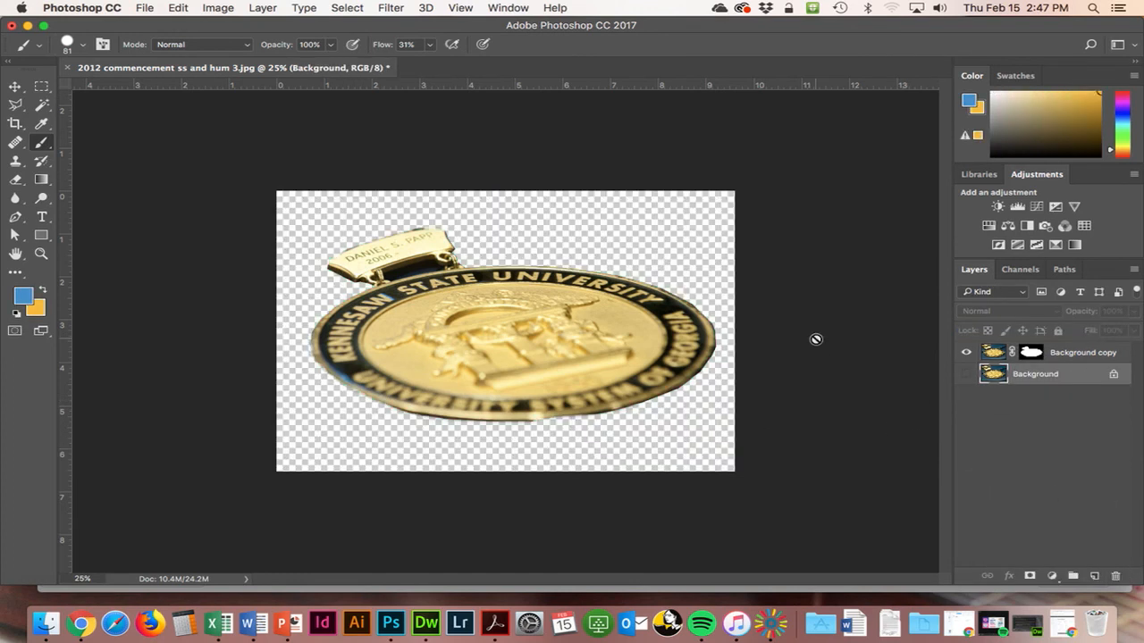
- Look up the PNG option among the Save As formats and close the dialog without saving
{"action": "left_click", "coordinate": [147, 7]}
{"action": "left_click", "coordinate": [174, 156]}
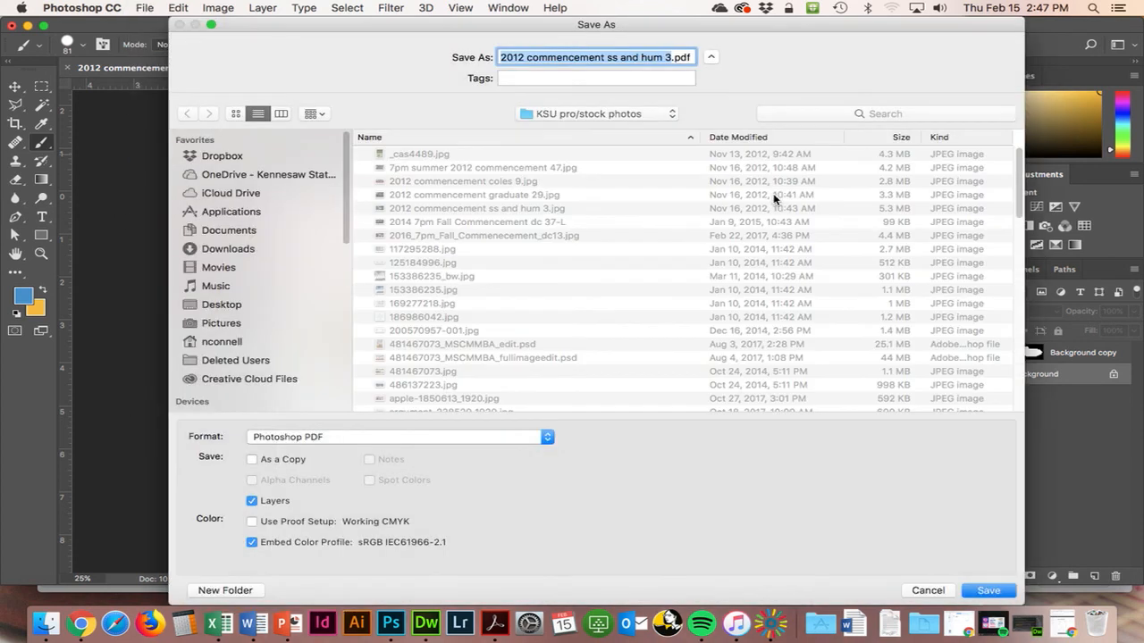
{"action": "left_click", "coordinate": [372, 436]}
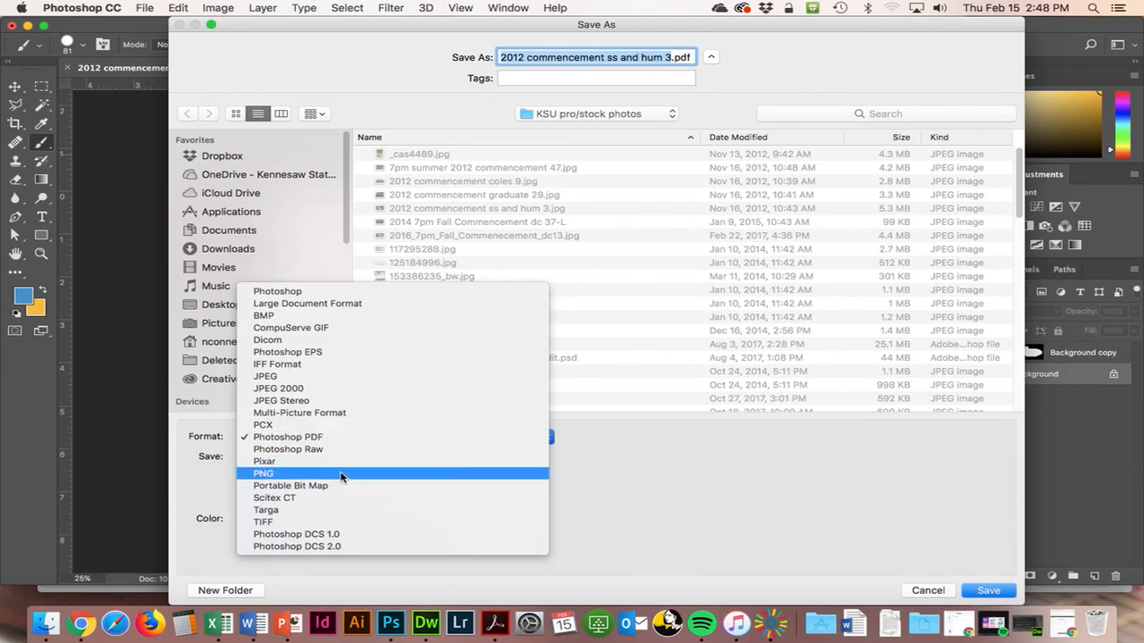
{"action": "left_click", "coordinate": [928, 594]}
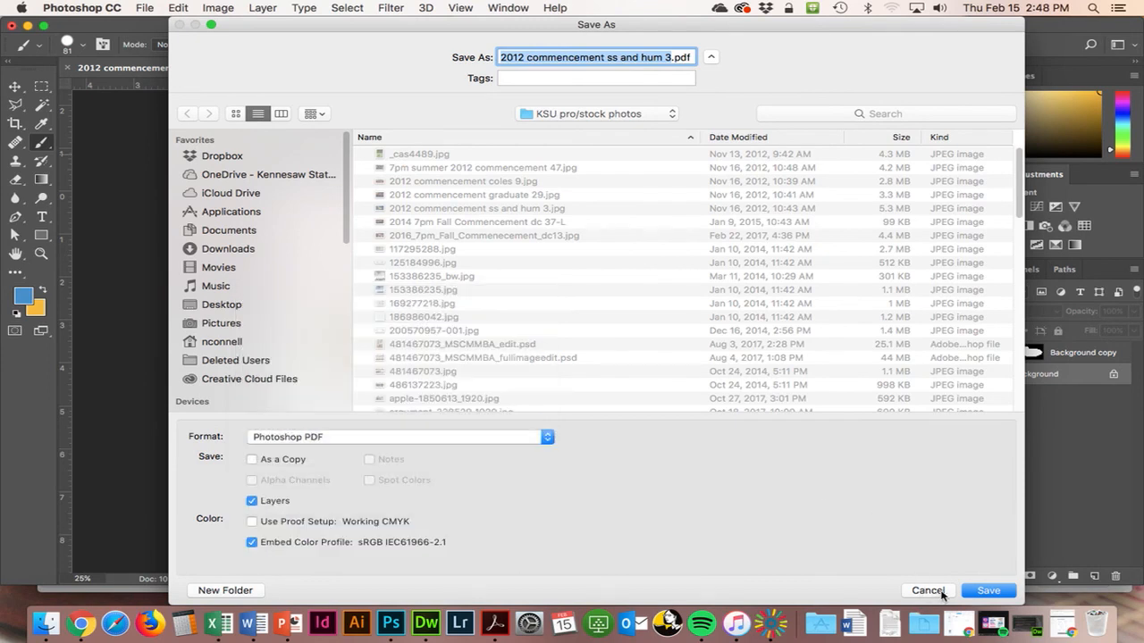
{"action": "left_click", "coordinate": [941, 592]}
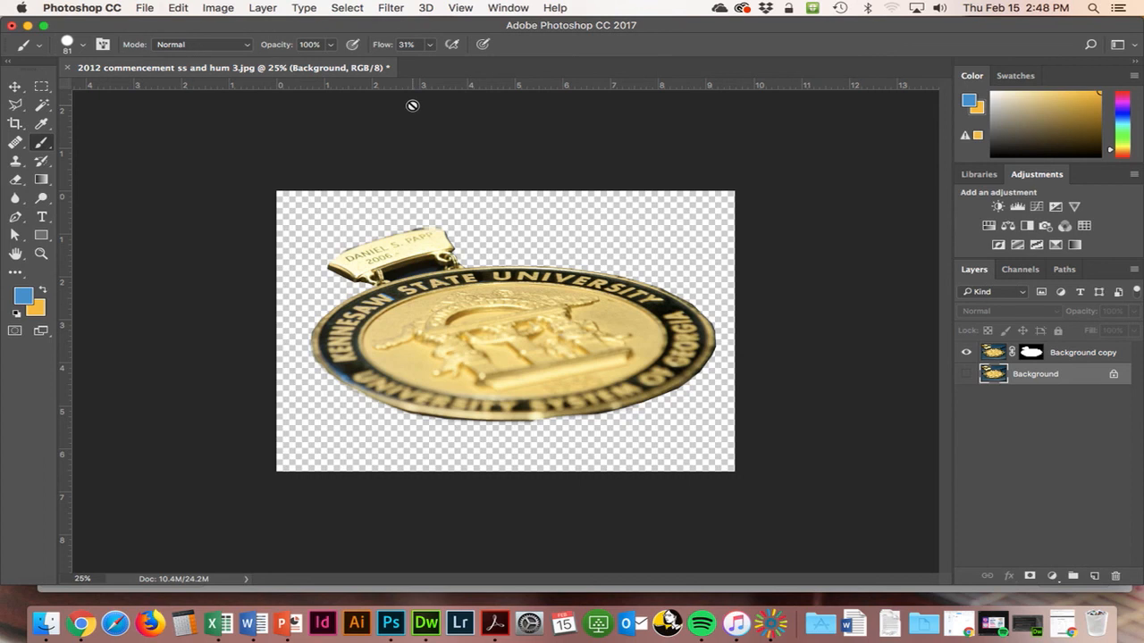
- Look at the Magic Wand options and the lasso variants, and choose the Polygonal Lasso Tool
{"action": "left_click", "coordinate": [42, 106]}
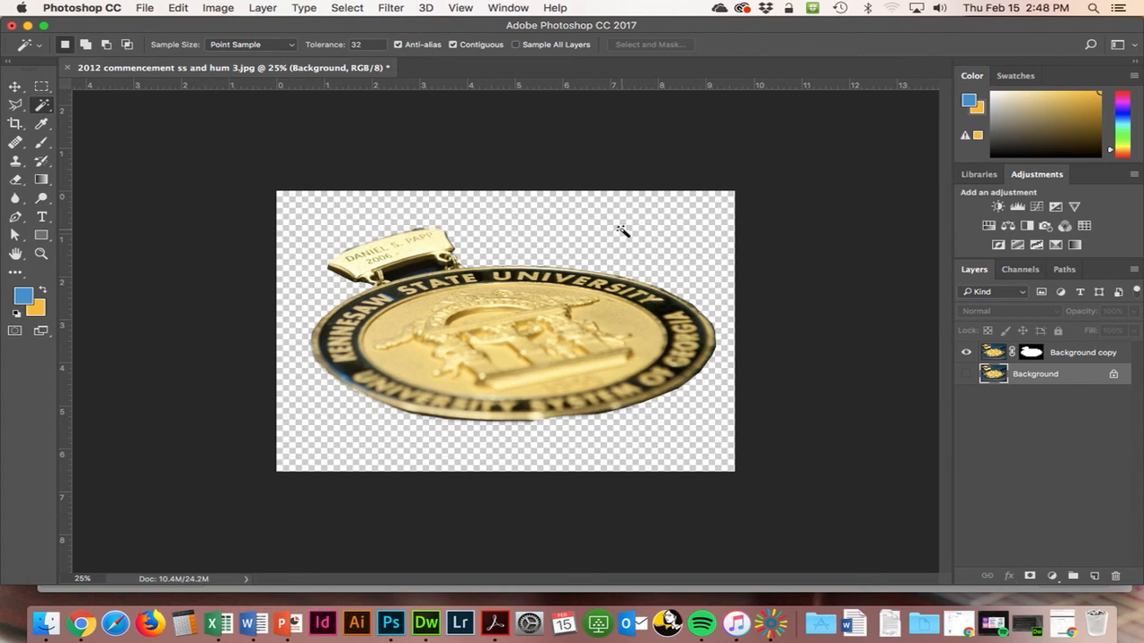
{"action": "left_click", "coordinate": [16, 107]}
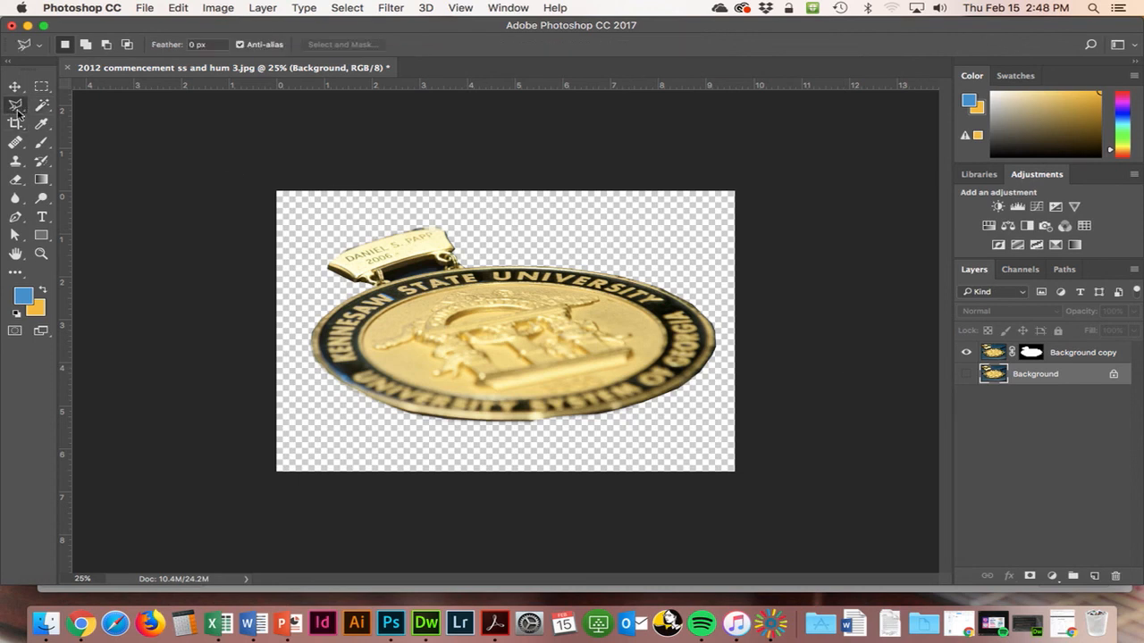
{"action": "right_click", "coordinate": [18, 110]}
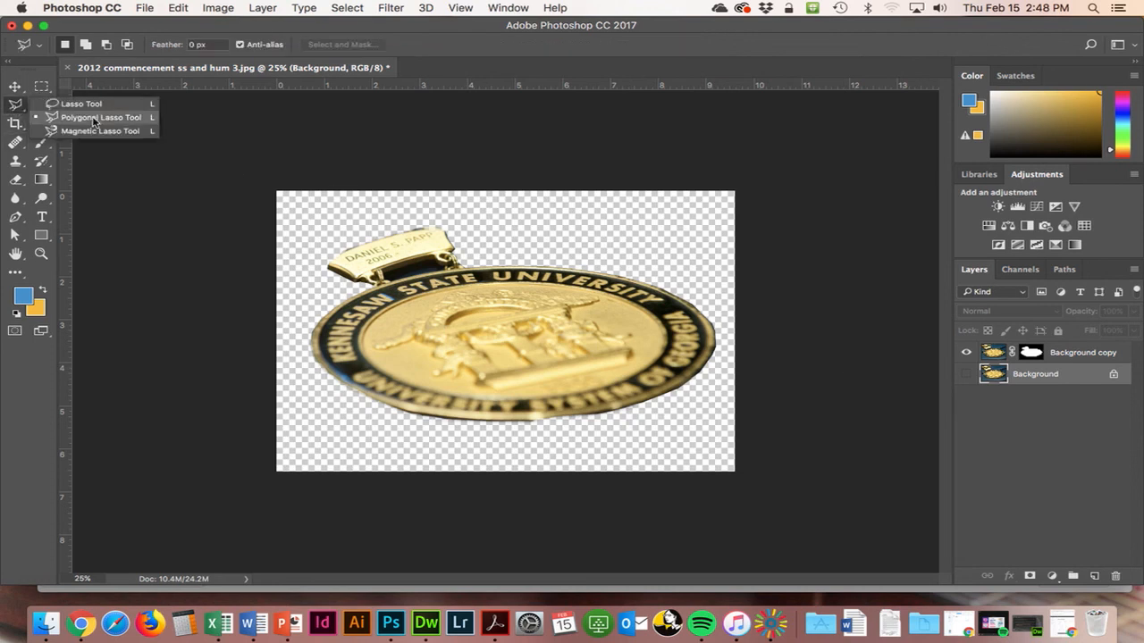
{"action": "left_click", "coordinate": [95, 121]}
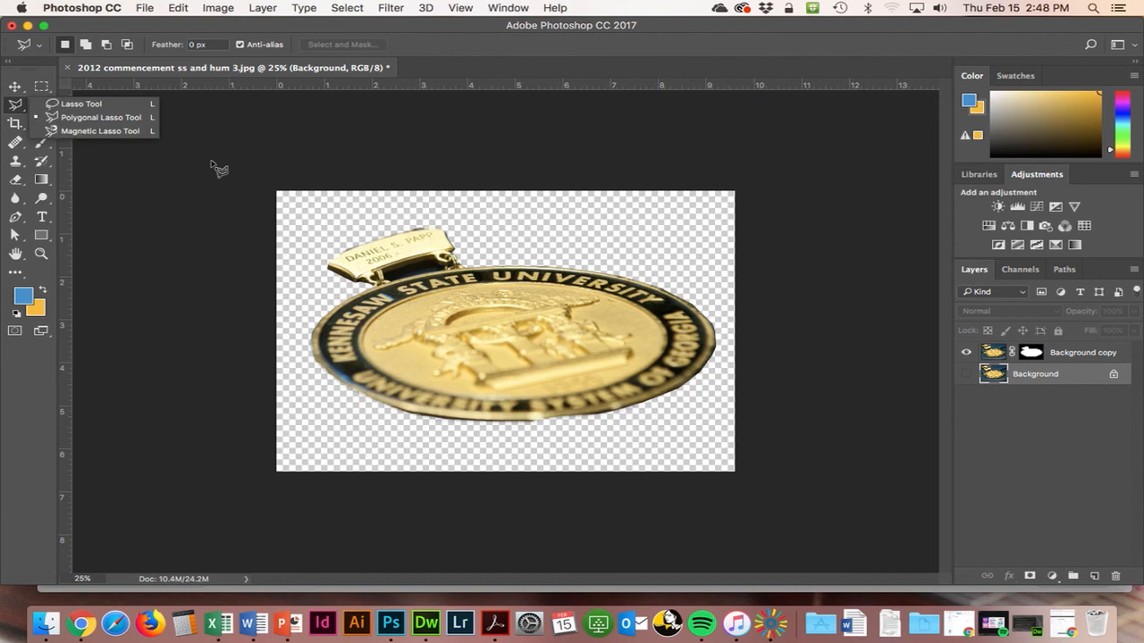